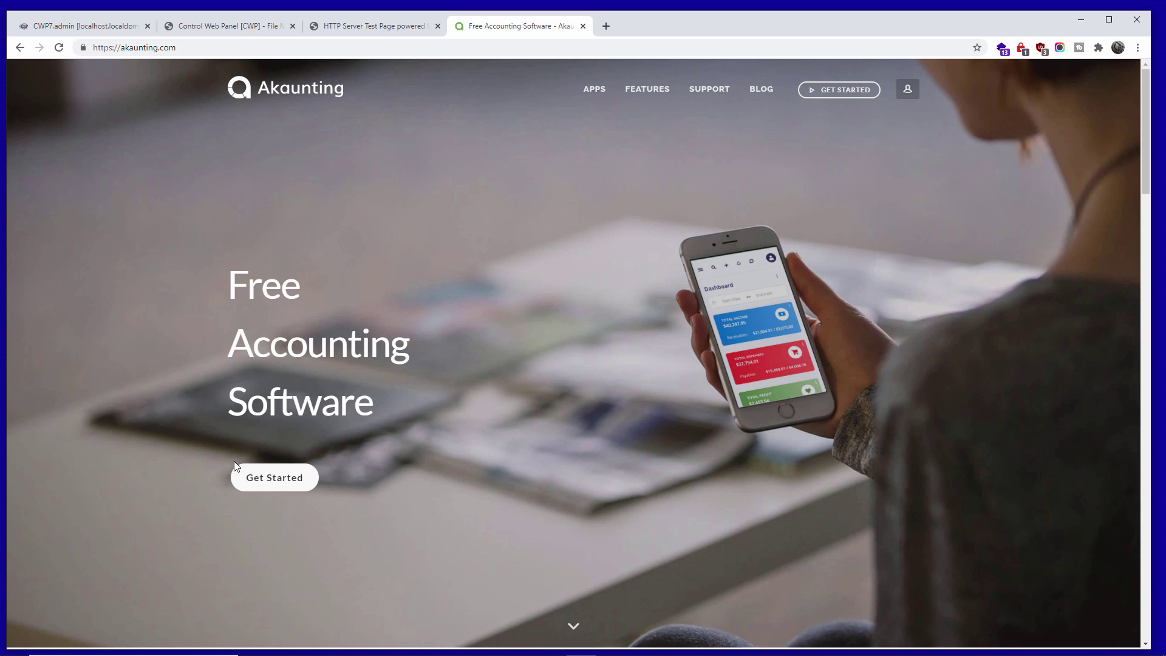
- Open Akaunting's self-hosted download page, then return to the CWP MySQL database list
{"action": "left_click", "coordinate": [250, 478]}
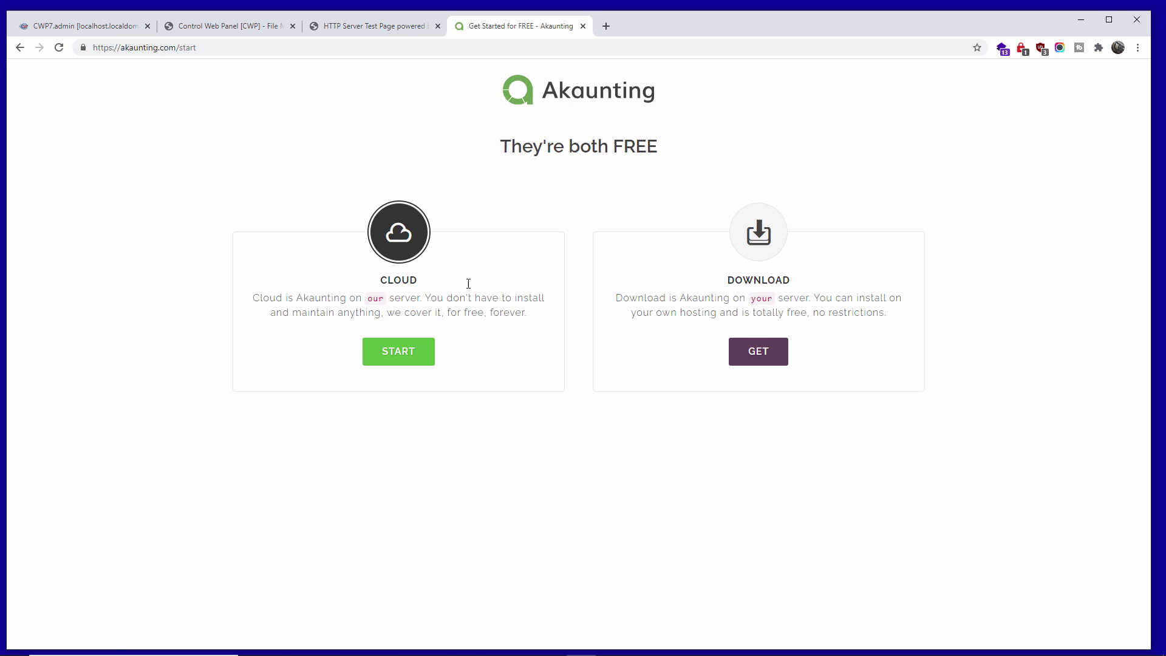
{"action": "left_click", "coordinate": [769, 249]}
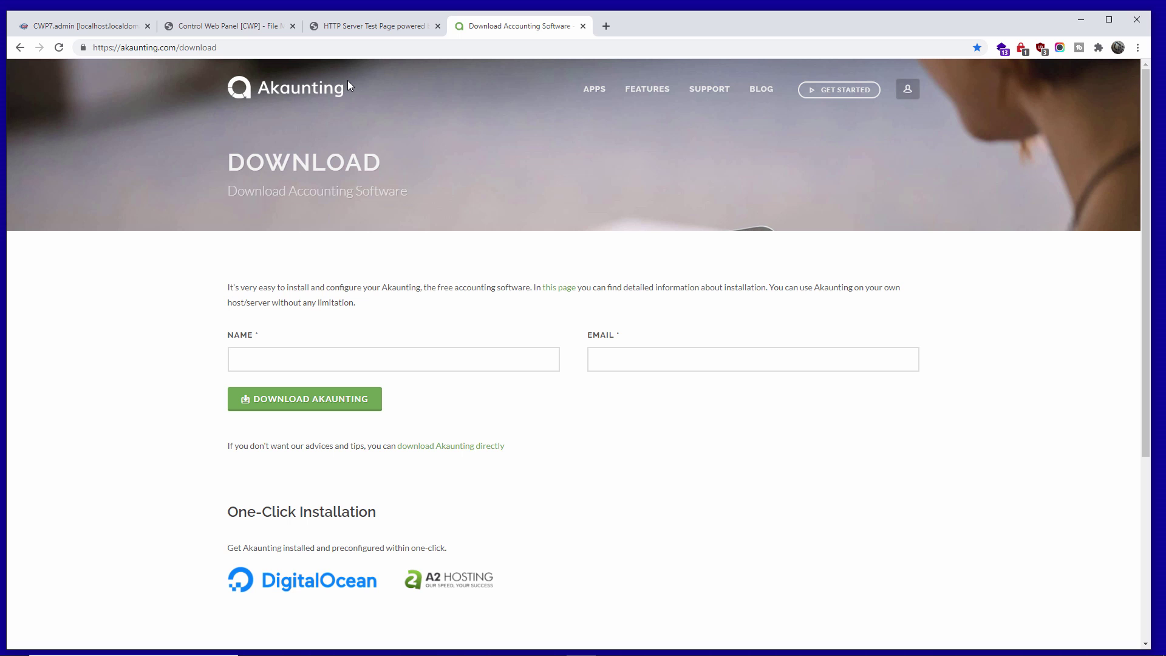
{"action": "left_click", "coordinate": [96, 31]}
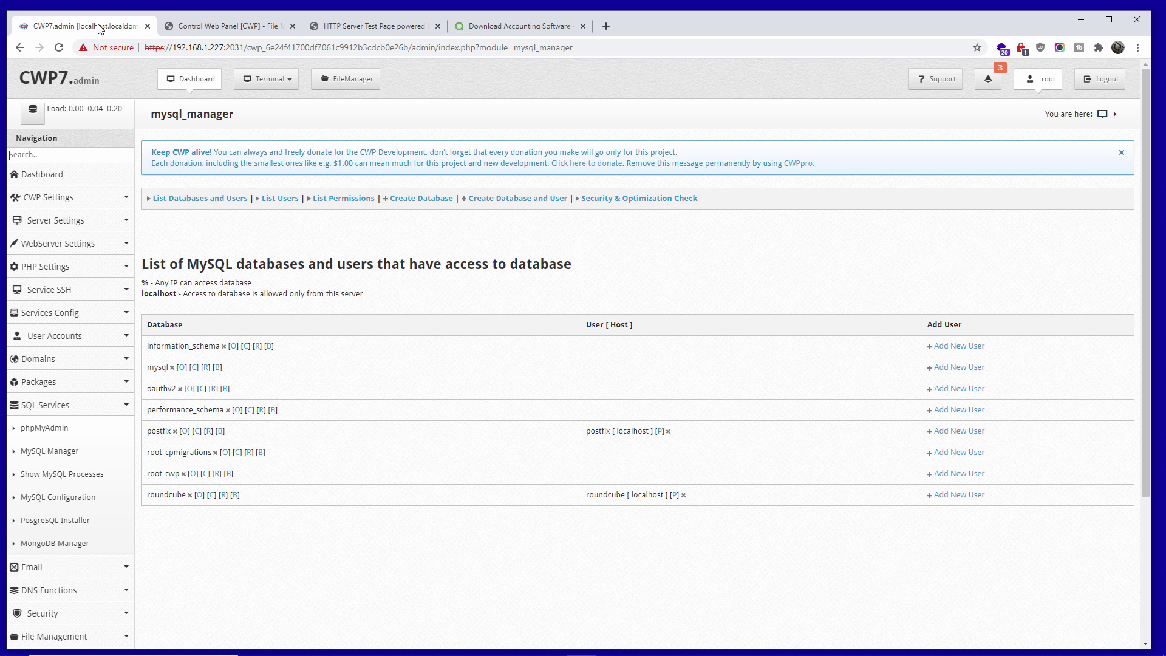
- Compare the site's test page with File Manager, ending at public_html with index.html selected
{"action": "left_click", "coordinate": [244, 30]}
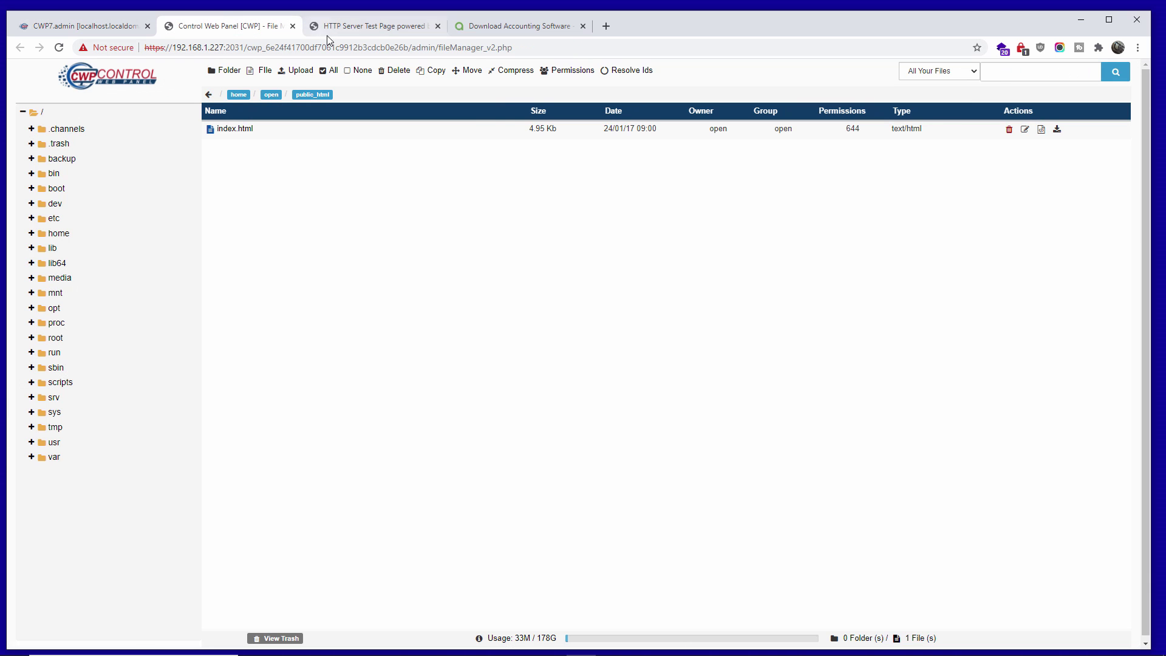
{"action": "left_click", "coordinate": [343, 28]}
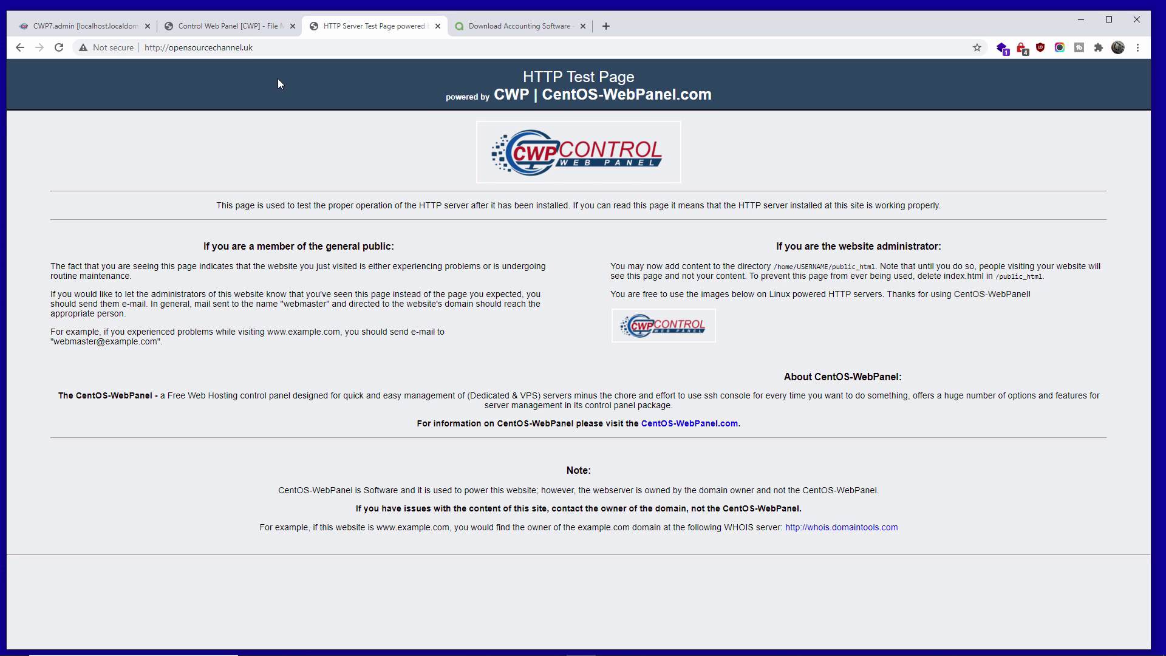
{"action": "left_click", "coordinate": [112, 31]}
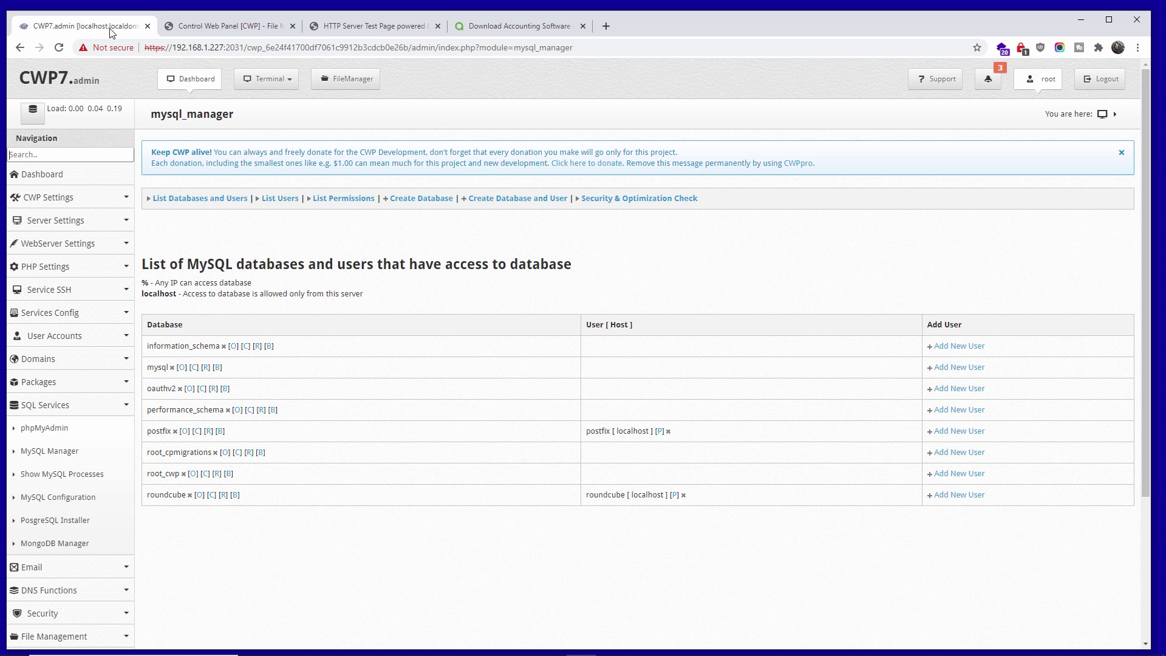
{"action": "left_click", "coordinate": [217, 27]}
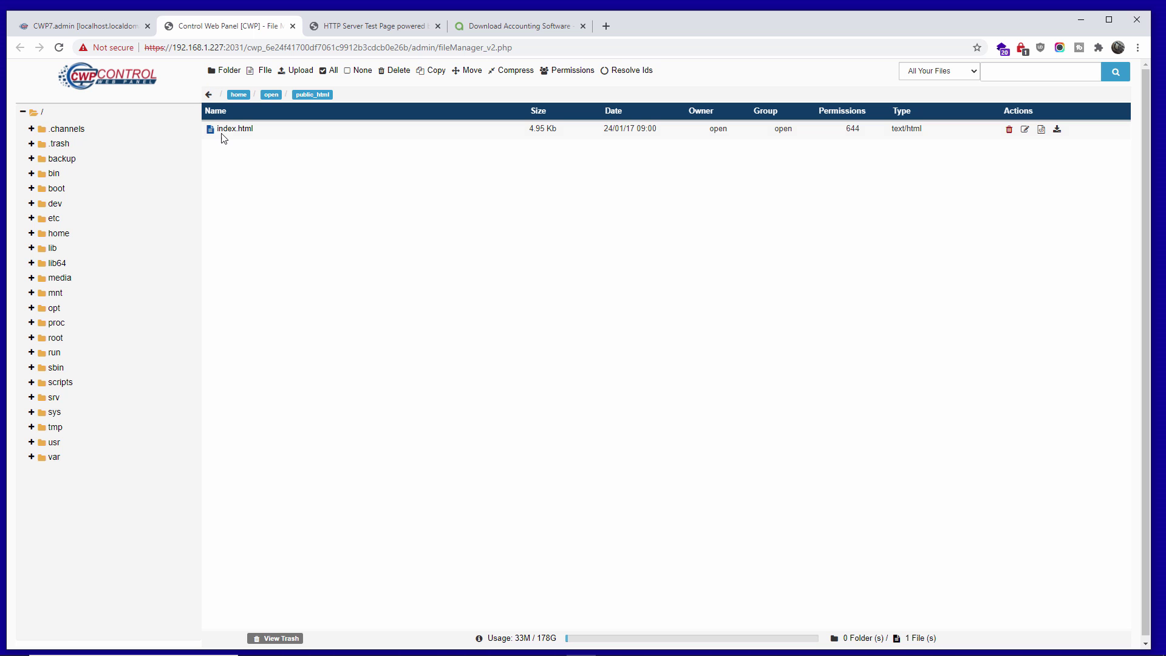
{"action": "left_click", "coordinate": [240, 132]}
{"action": "left_click", "coordinate": [312, 174]}
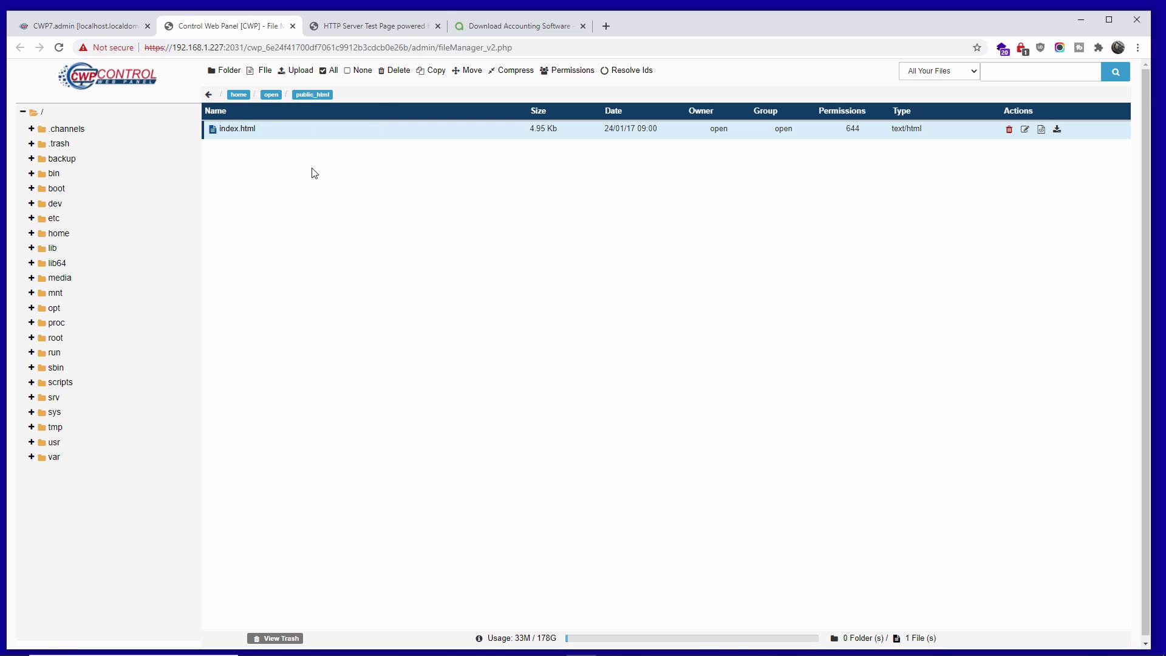
{"action": "left_click", "coordinate": [346, 28]}
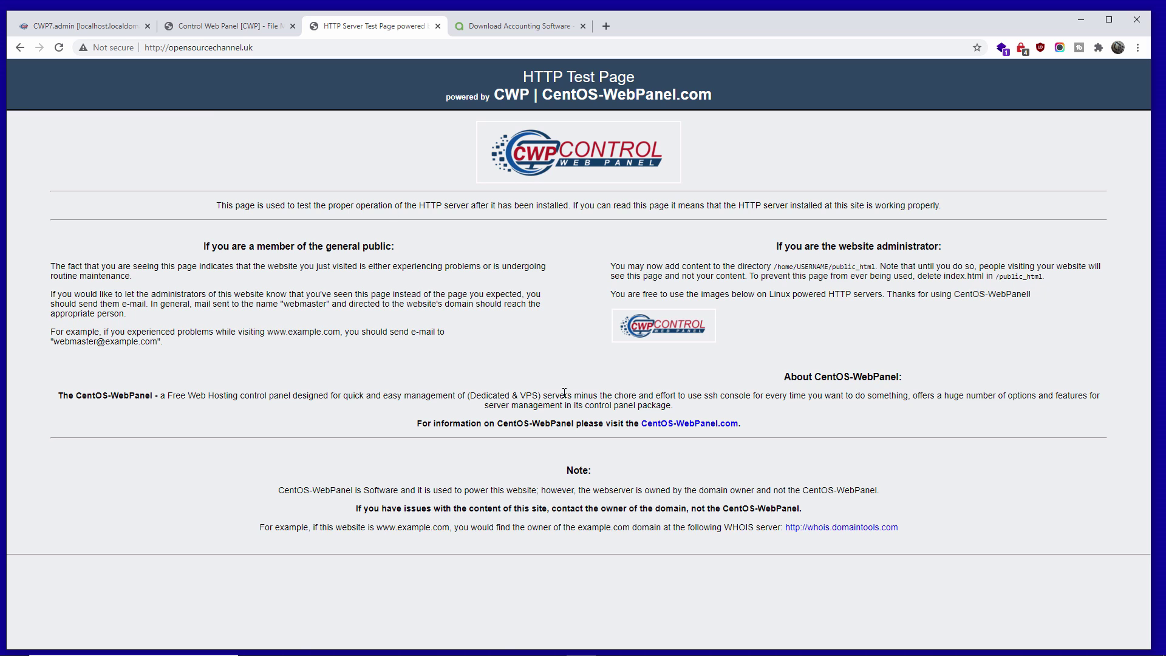
{"action": "left_click", "coordinate": [234, 28]}
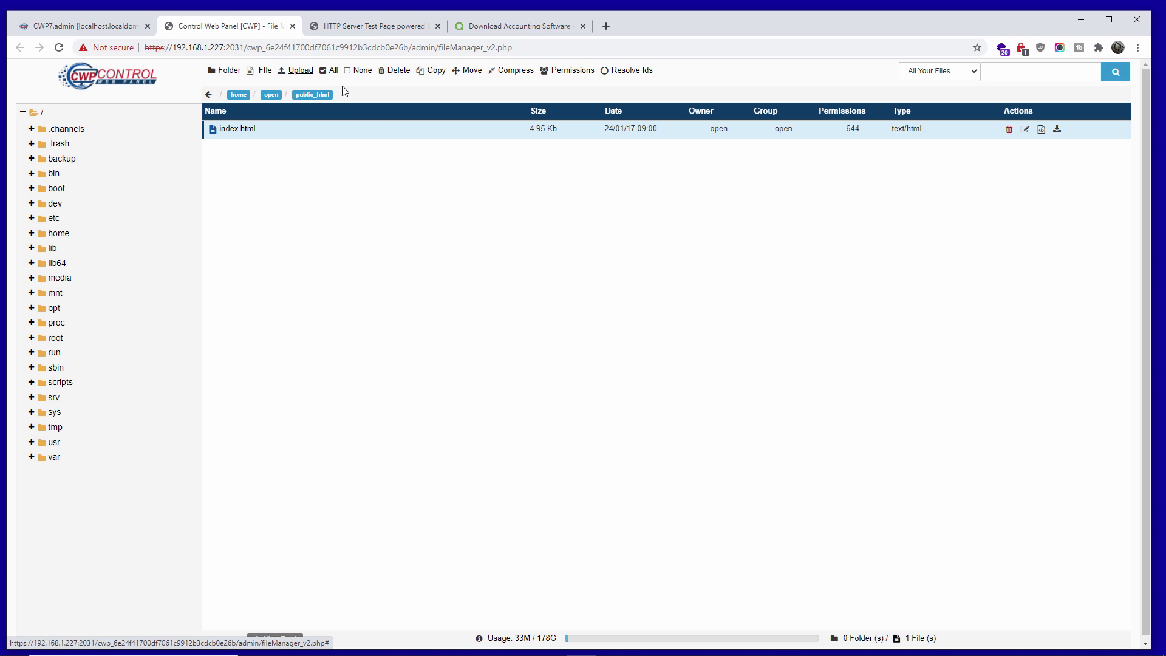
- Permanently delete index.html from public_html, skipping the trash
{"action": "left_click", "coordinate": [392, 74]}
{"action": "left_click", "coordinate": [415, 143]}
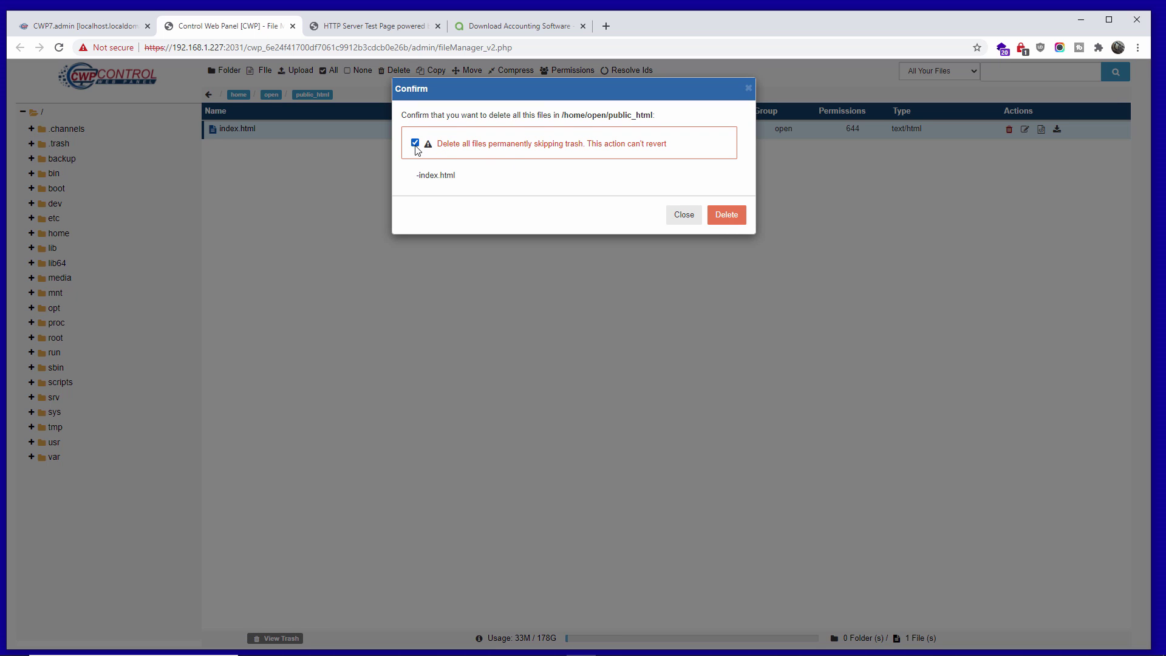
{"action": "left_click", "coordinate": [727, 215]}
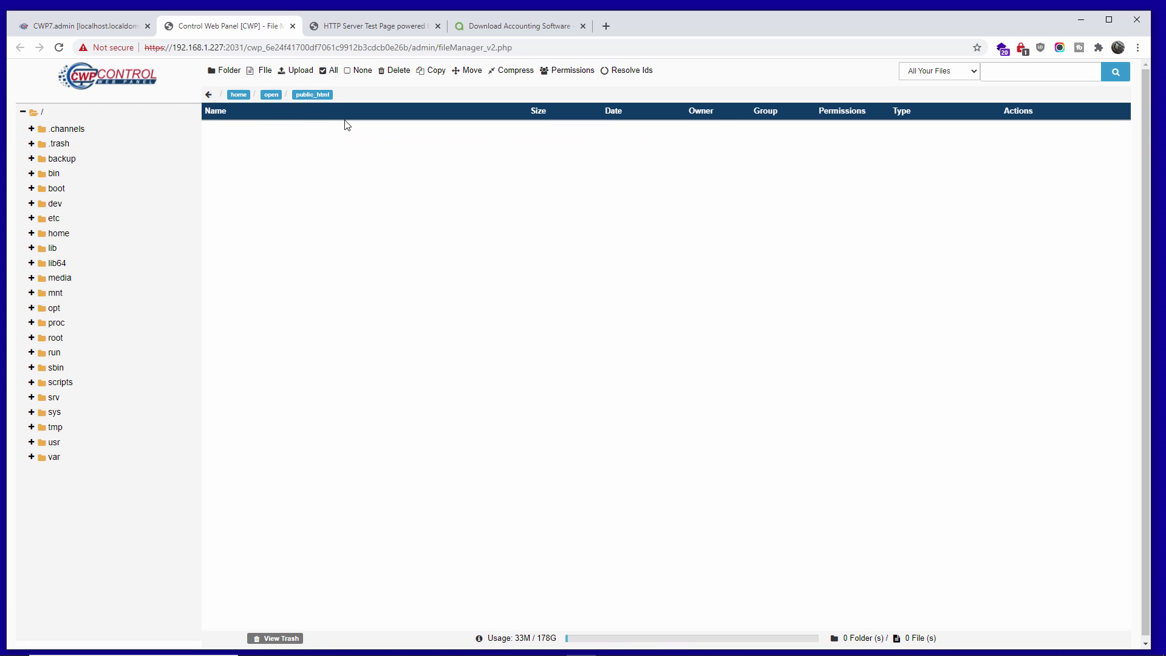
- Upload Akaunting_2.0.26-Stable.zip from Downloads into public_html
{"action": "left_click", "coordinate": [299, 71]}
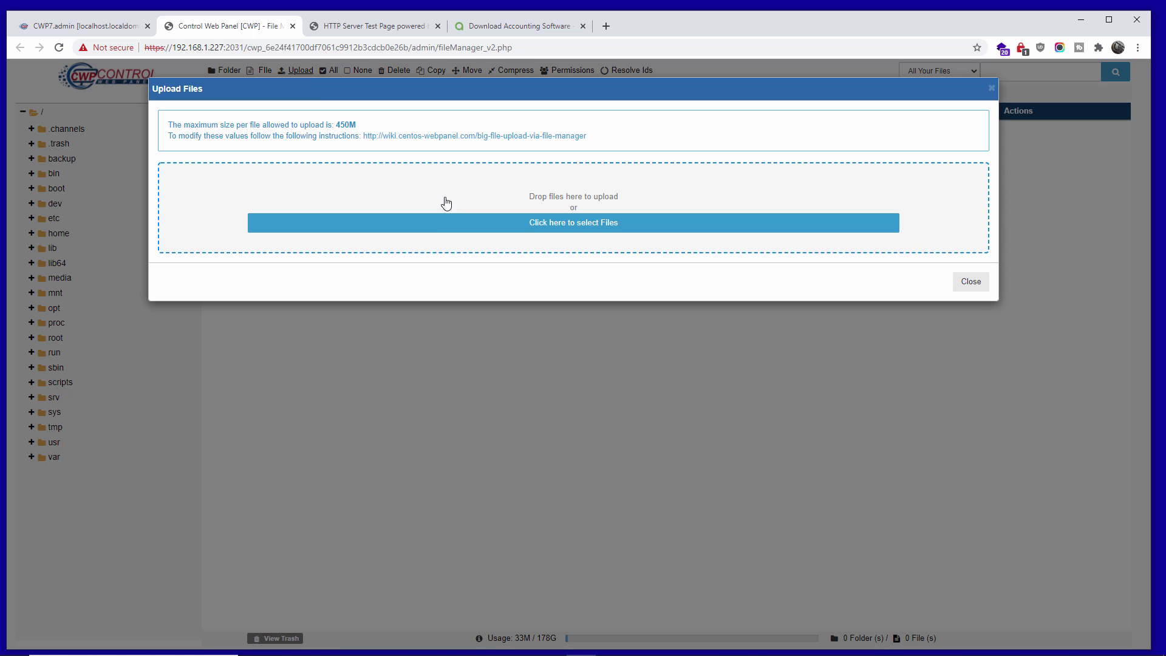
{"action": "left_click", "coordinate": [464, 221]}
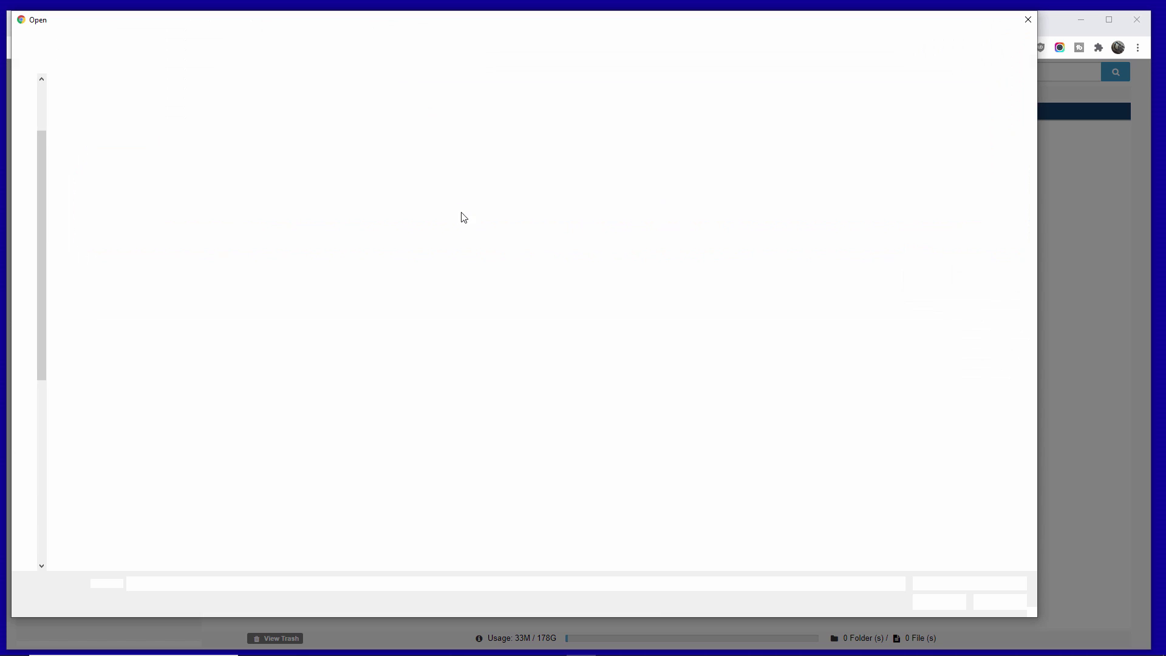
{"action": "left_click", "coordinate": [228, 210]}
{"action": "left_click", "coordinate": [936, 594]}
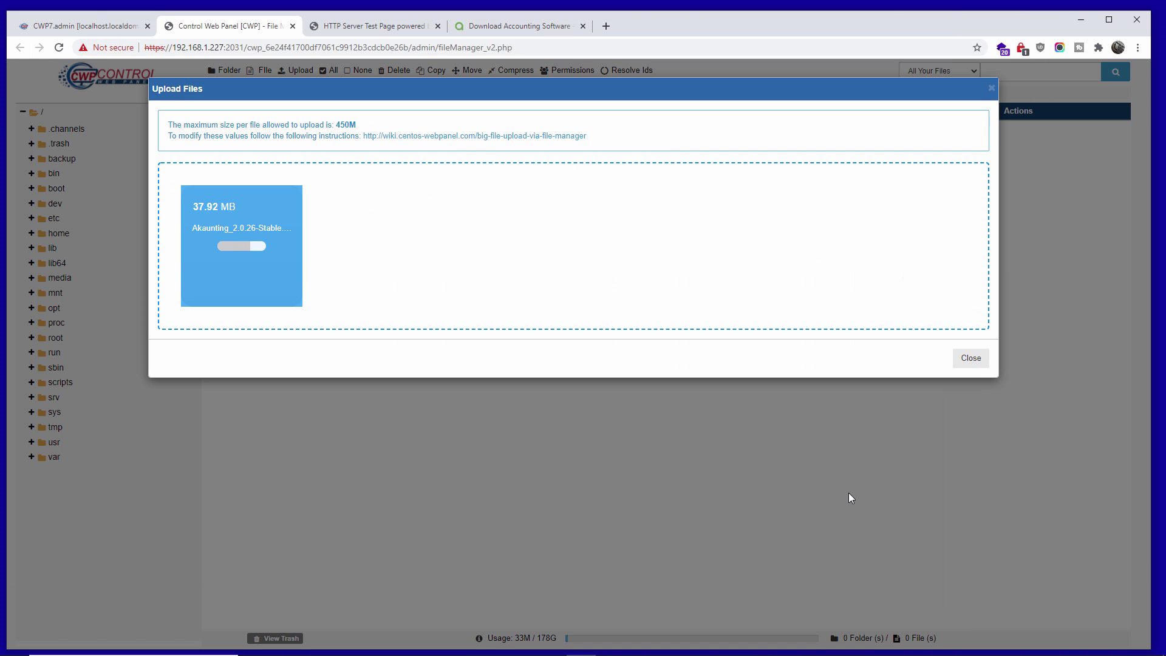
{"action": "left_click", "coordinate": [970, 359]}
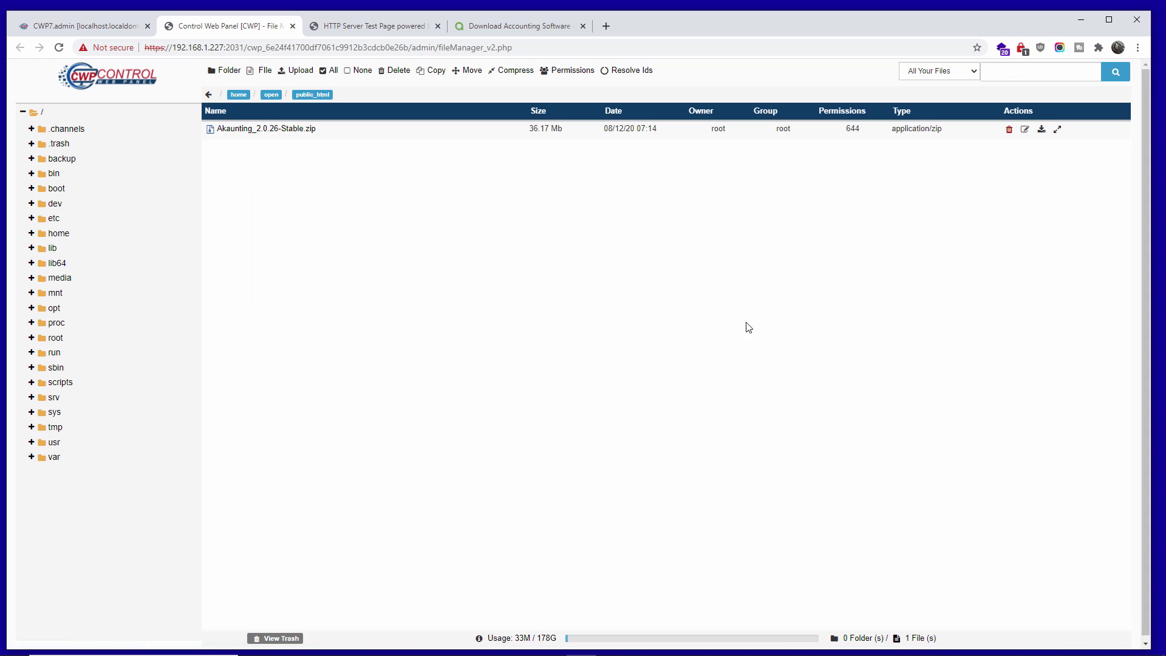
- Extract the Akaunting_2.0.26-Stable.zip archive into public_html
{"action": "left_click", "coordinate": [309, 131]}
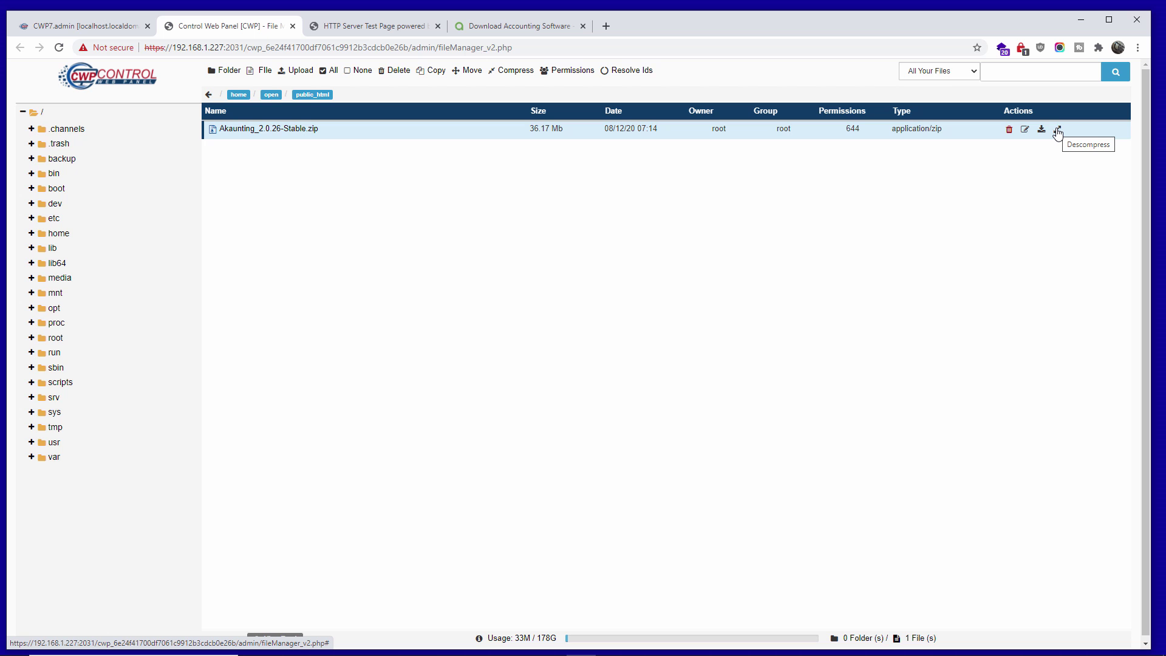
{"action": "left_click", "coordinate": [1058, 130]}
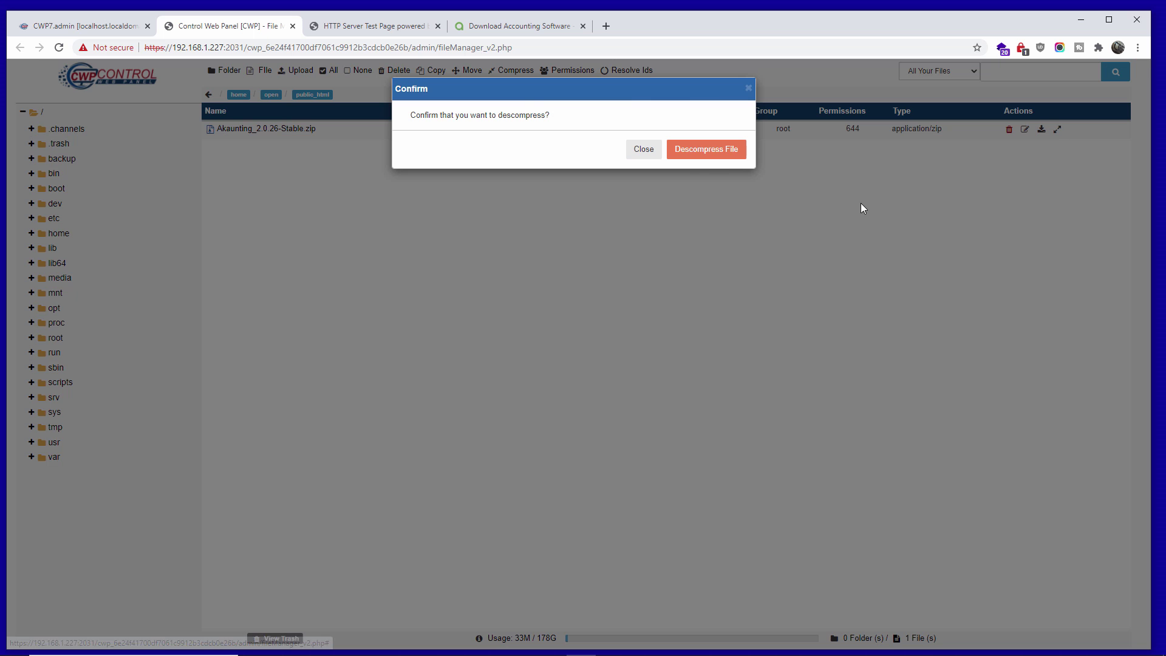
{"action": "left_click", "coordinate": [712, 156]}
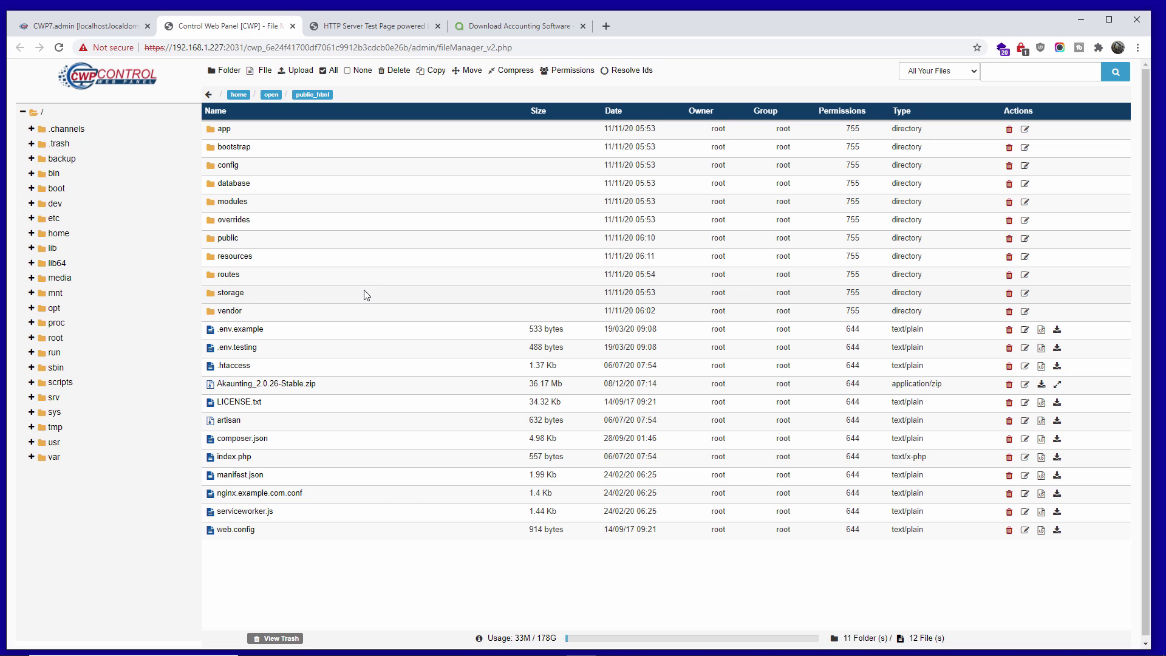
- Permanently delete the Akaunting zip, leaving 11 folders and 11 files
{"action": "left_click", "coordinate": [367, 387]}
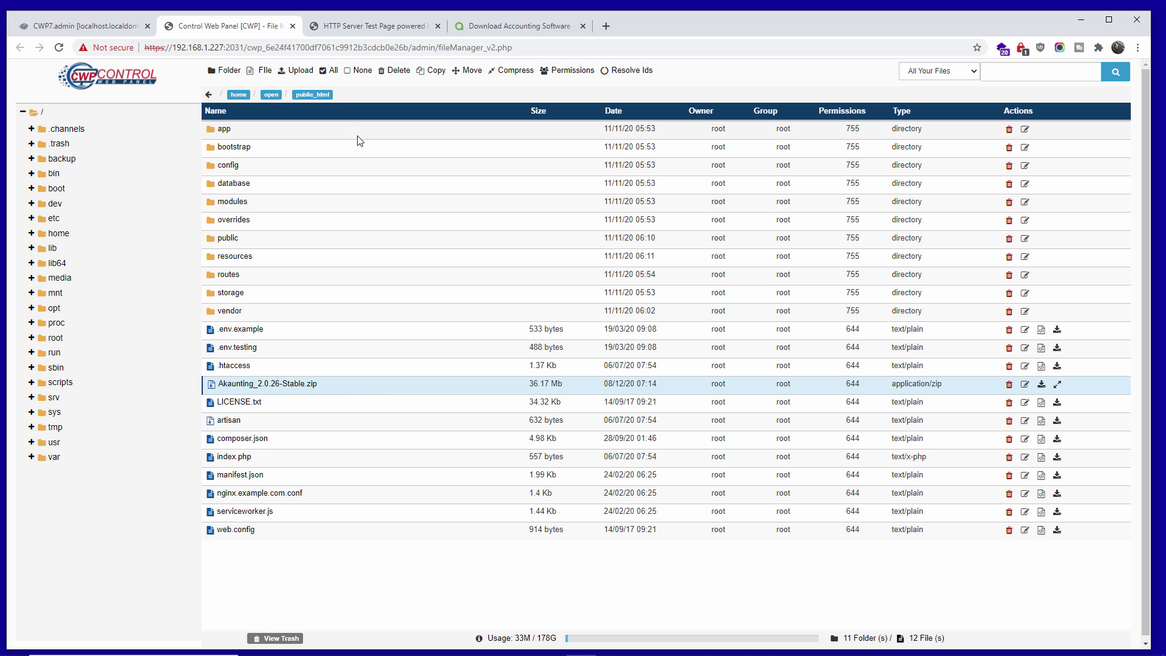
{"action": "left_click", "coordinate": [393, 72]}
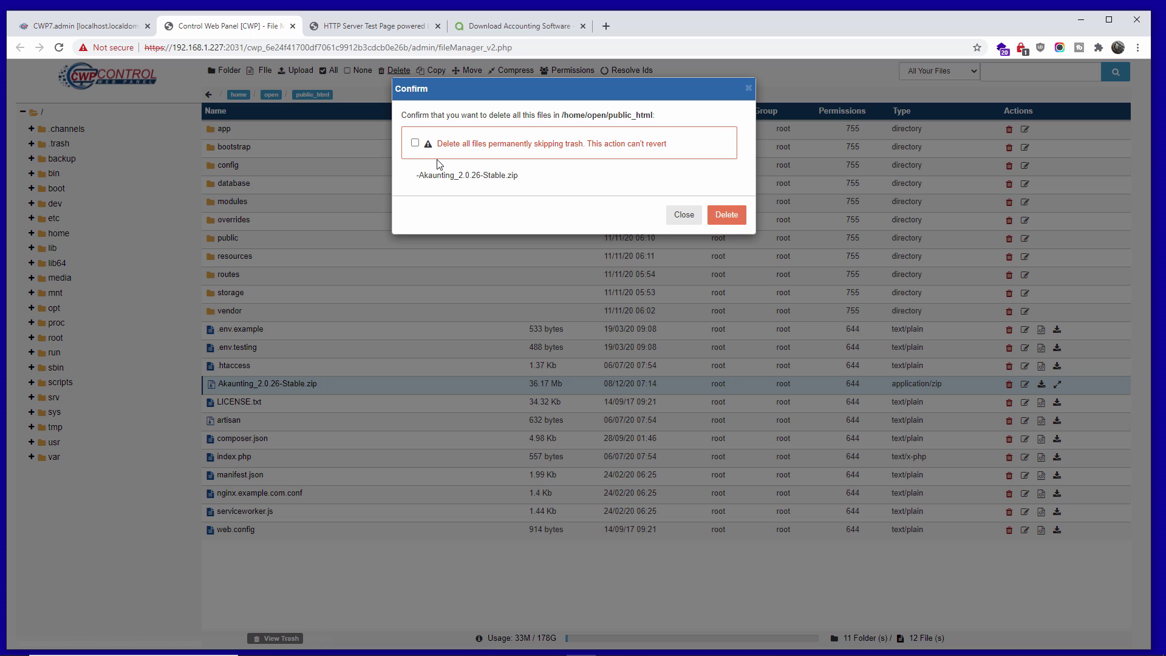
{"action": "left_click", "coordinate": [415, 143]}
{"action": "left_click", "coordinate": [723, 216]}
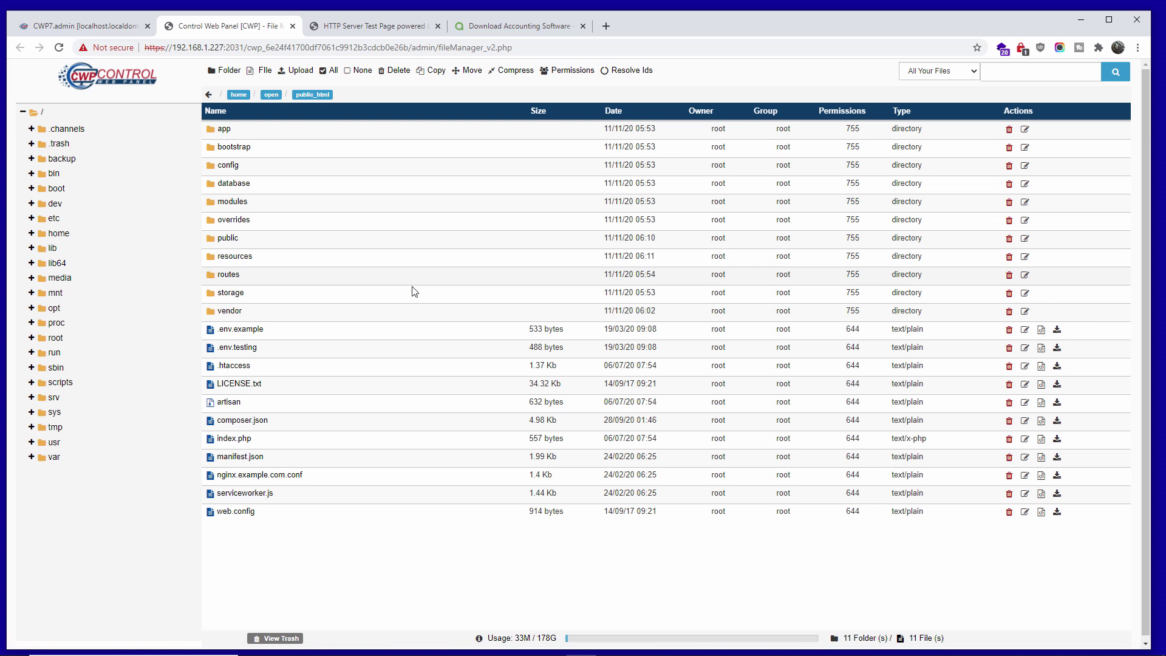
{"action": "left_click", "coordinate": [371, 26]}
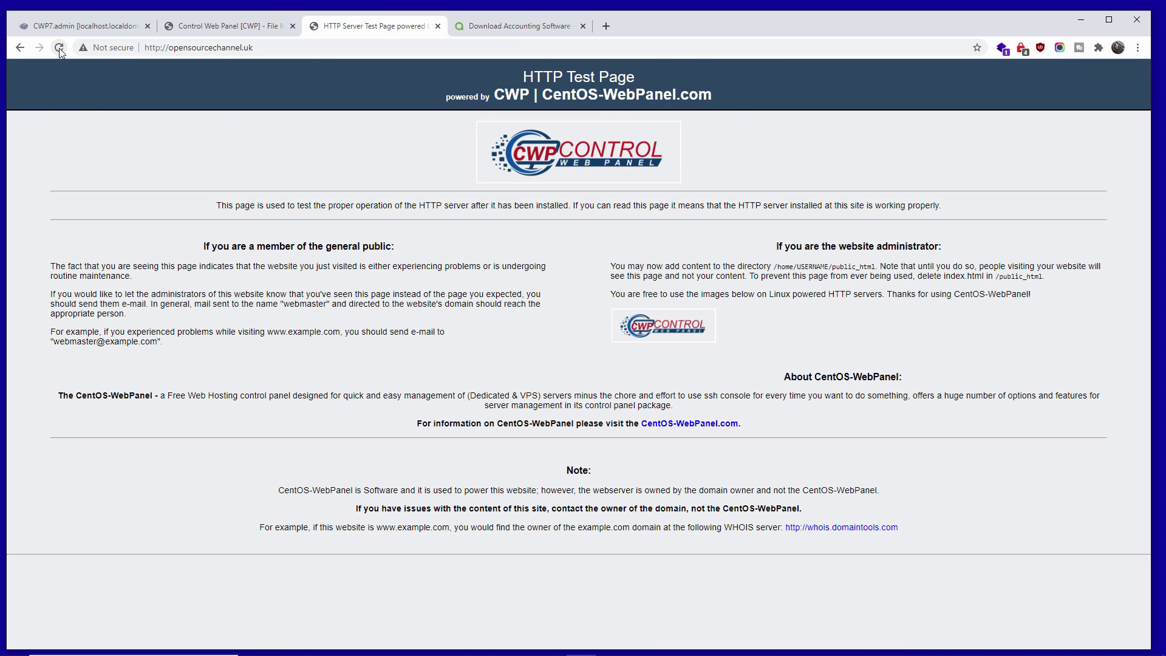
- Check the installed PHP-FPM versions in PHP Selector 2, then reload the site to show the installer
{"action": "key", "text": "F5"}
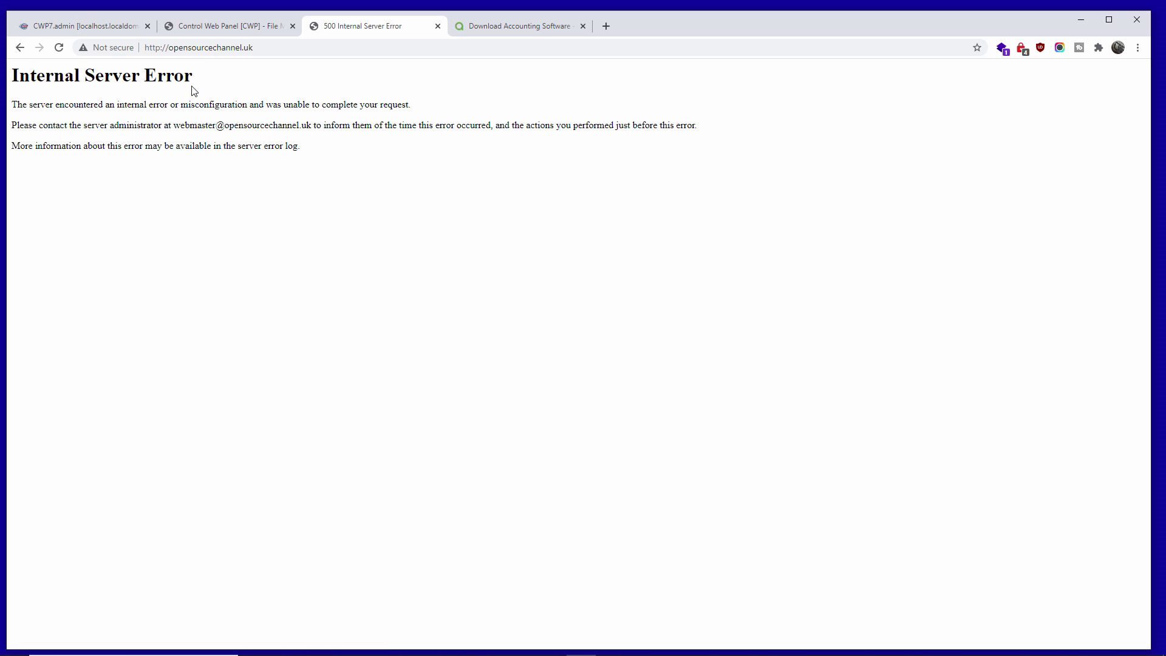
{"action": "left_click", "coordinate": [217, 30]}
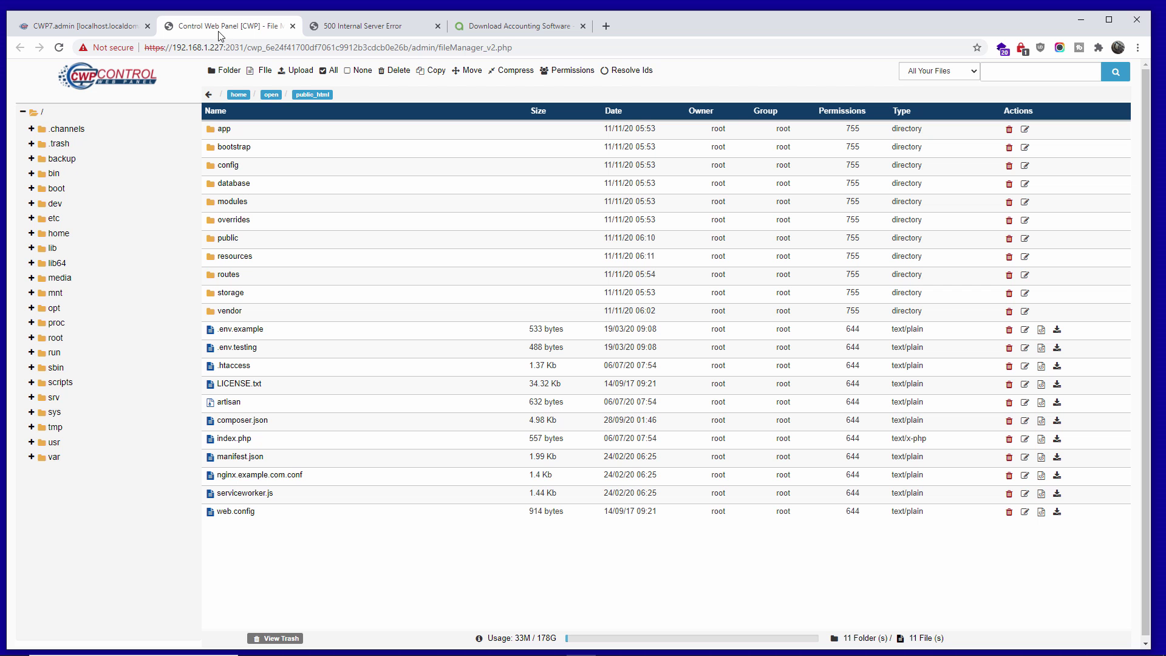
{"action": "left_click", "coordinate": [68, 27]}
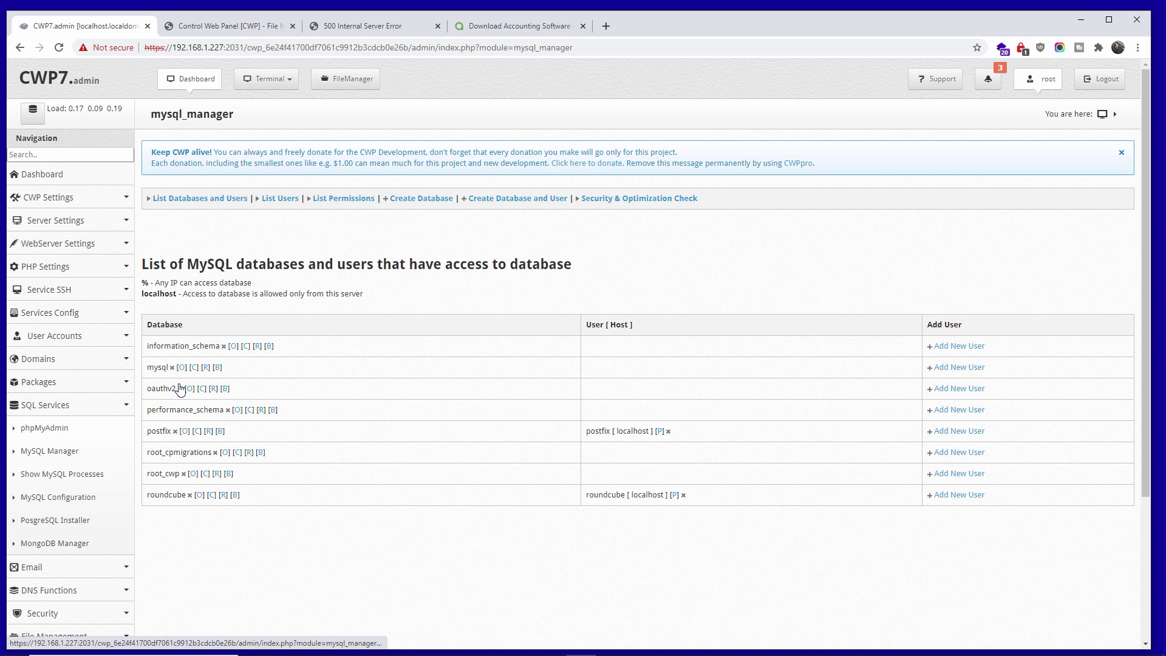
{"action": "left_click", "coordinate": [53, 267]}
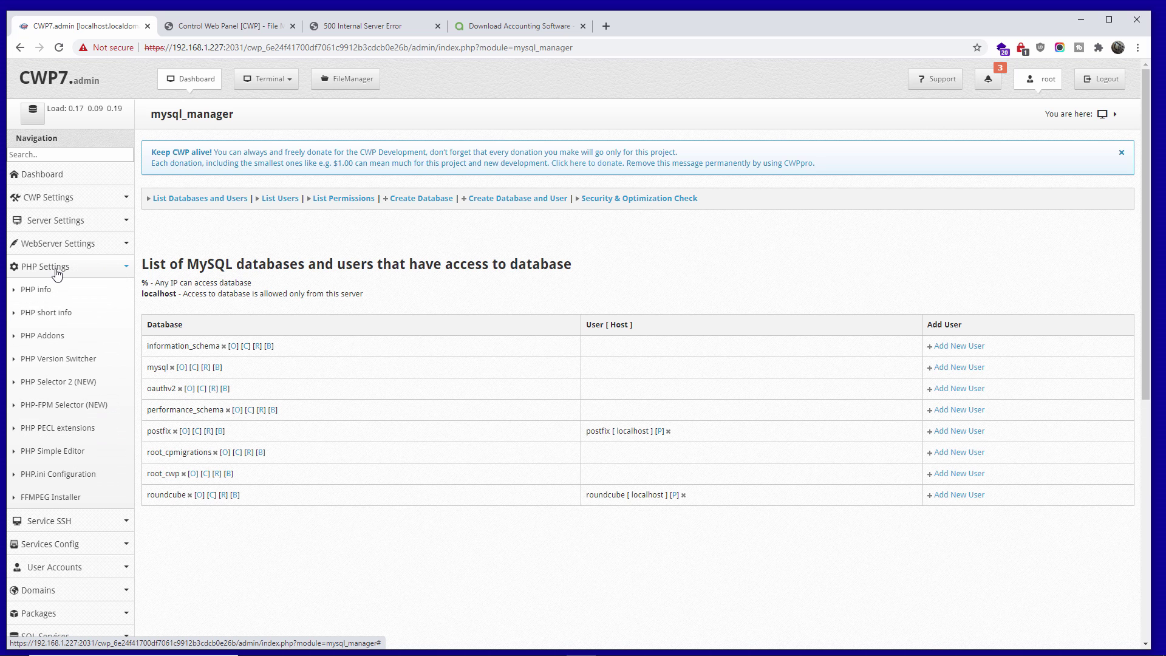
{"action": "left_click", "coordinate": [53, 382]}
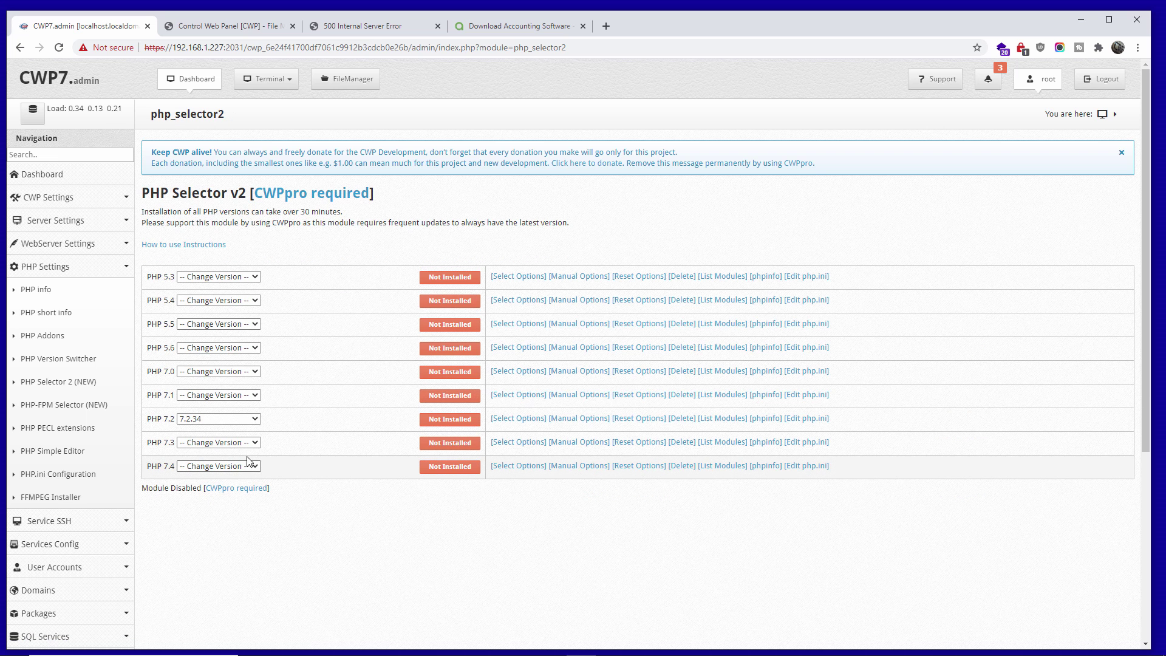
{"action": "left_click", "coordinate": [37, 405]}
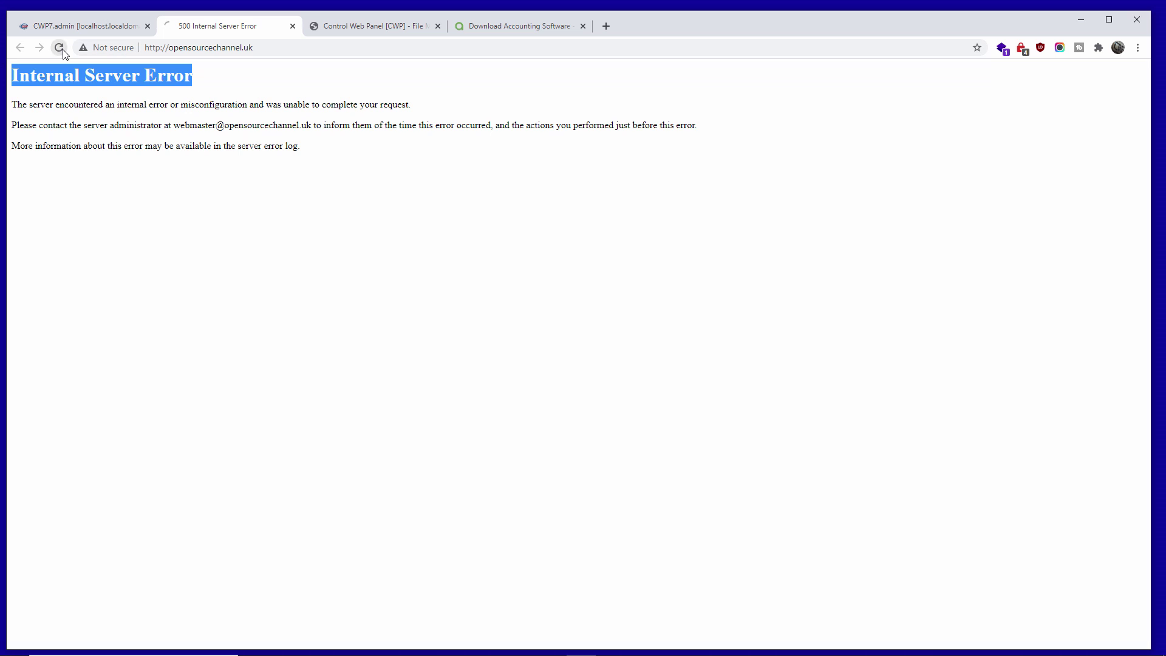
{"action": "left_click", "coordinate": [60, 48]}
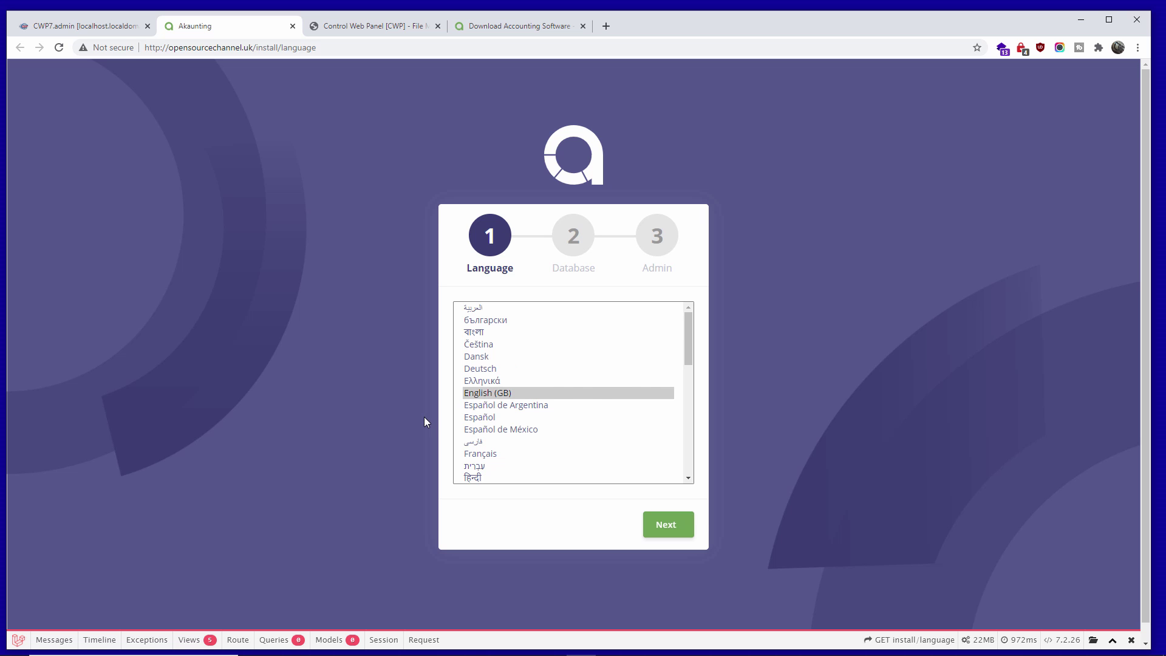
- Keep the default installer language to reach the Database step, then go back to CWP
{"action": "left_click", "coordinate": [666, 525]}
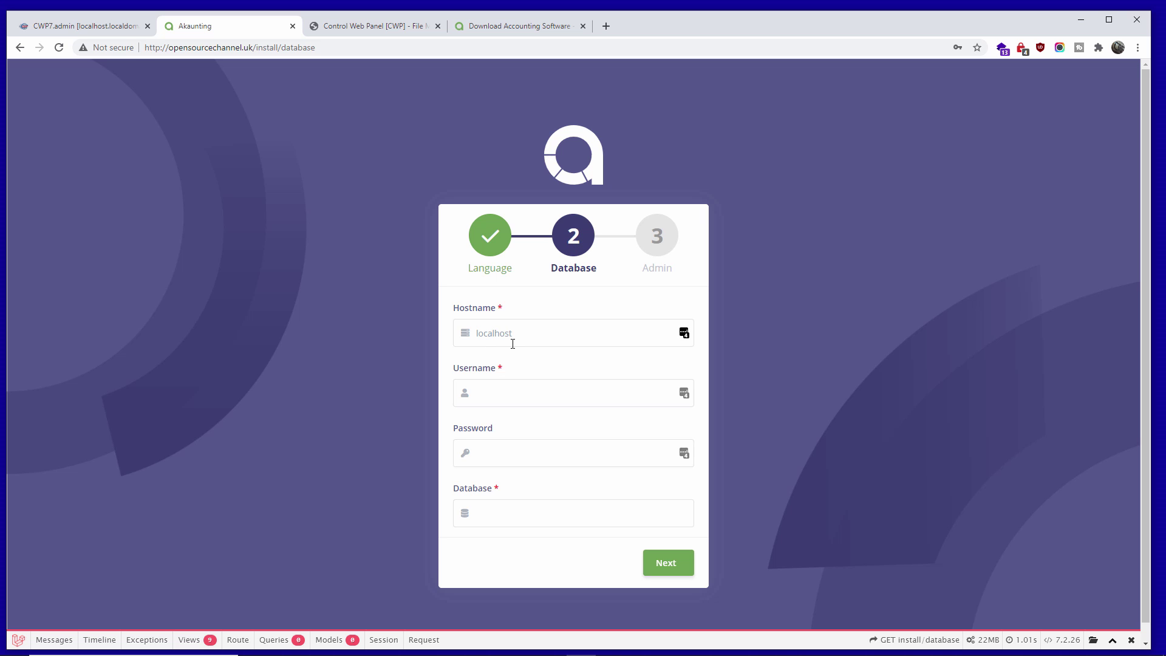
{"action": "left_click", "coordinate": [527, 395]}
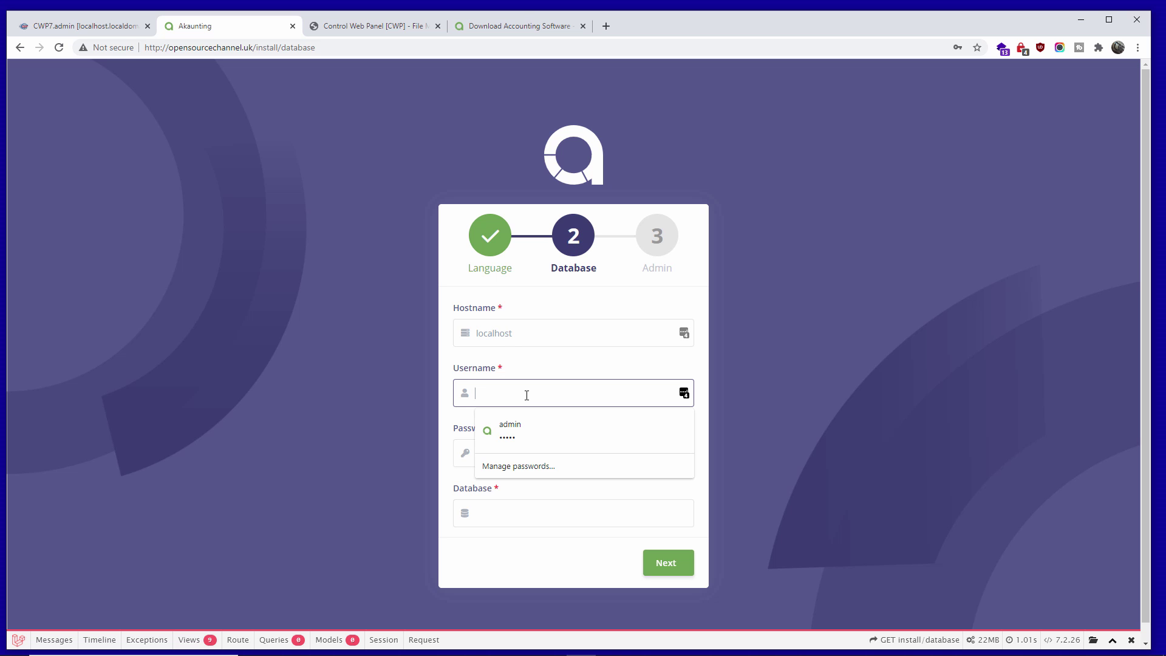
{"action": "left_click", "coordinate": [368, 408]}
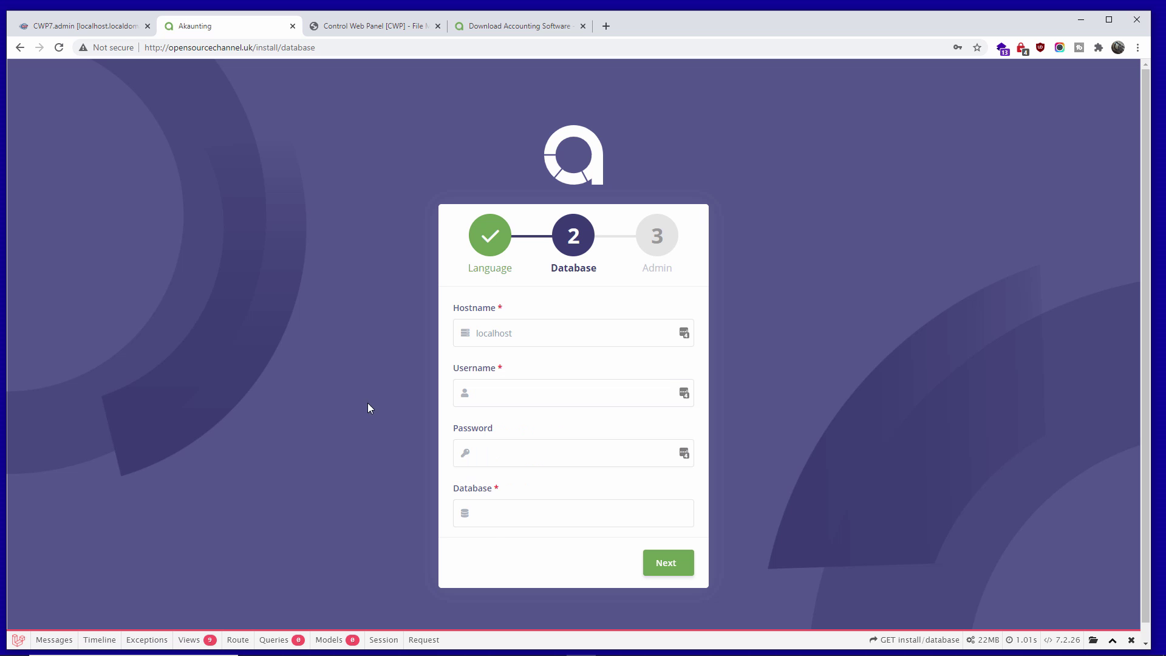
{"action": "left_click", "coordinate": [69, 28]}
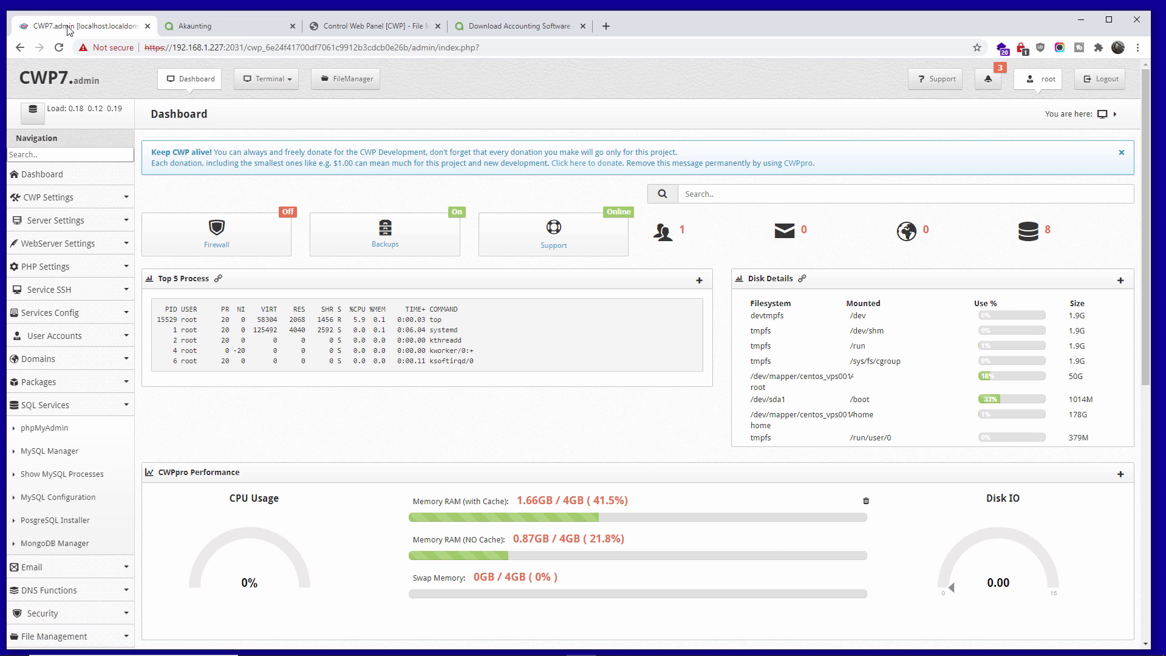
- Start a new MySQL database and user owned by the open account, named accou
{"action": "left_click", "coordinate": [49, 453]}
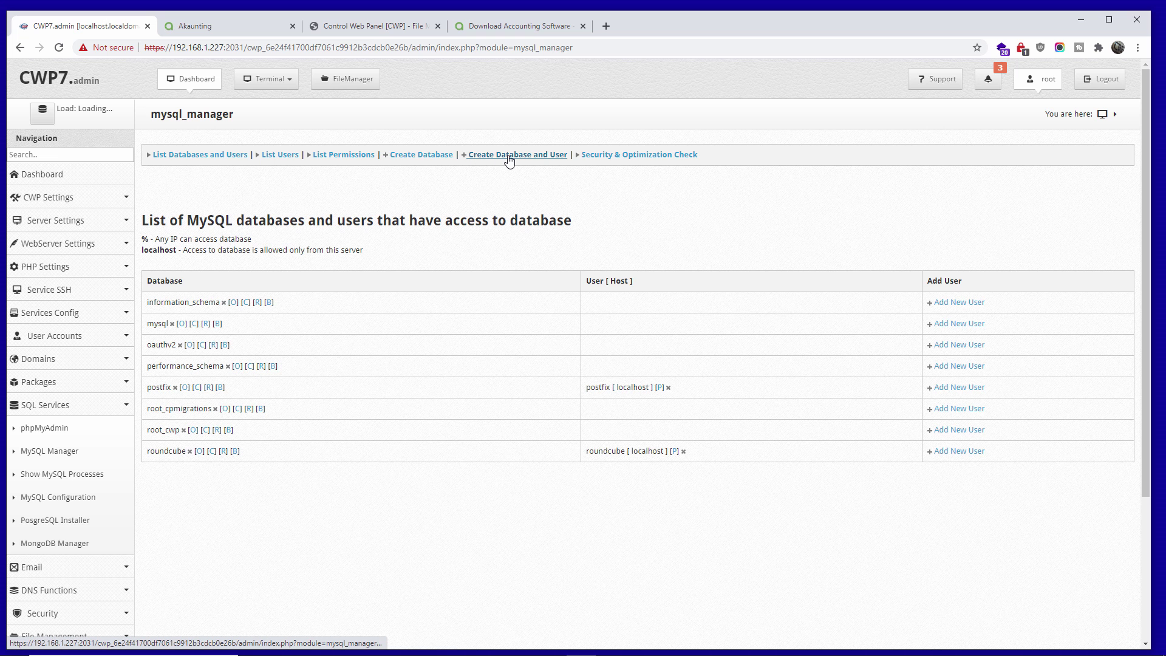
{"action": "left_click", "coordinate": [509, 155]}
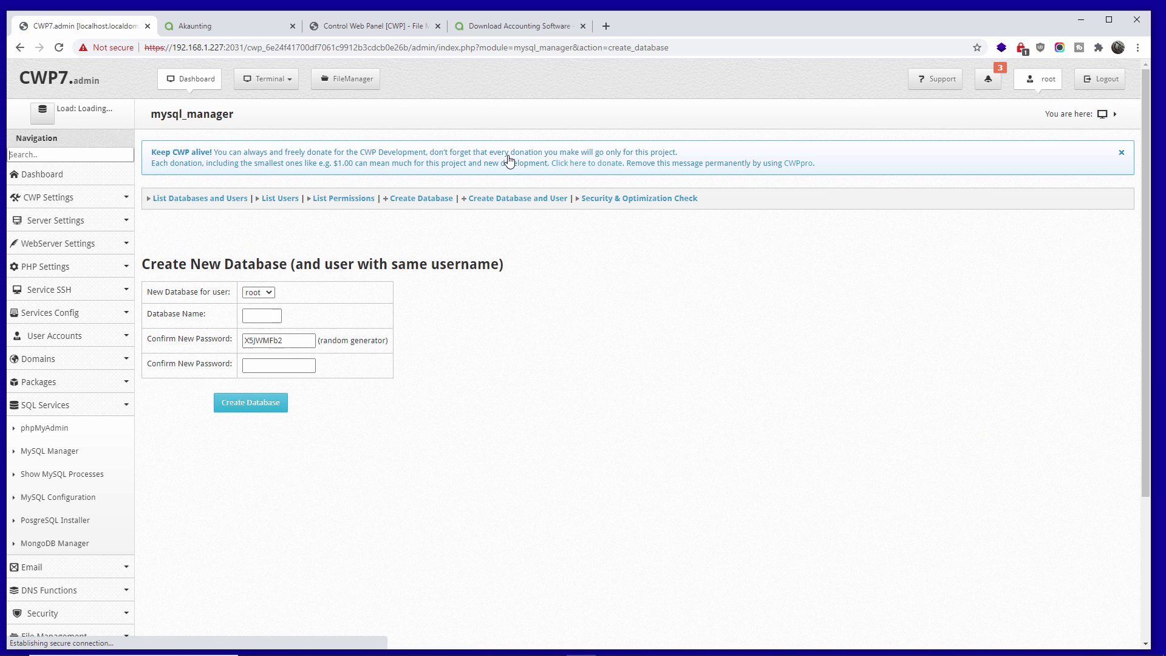
{"action": "left_click", "coordinate": [257, 293]}
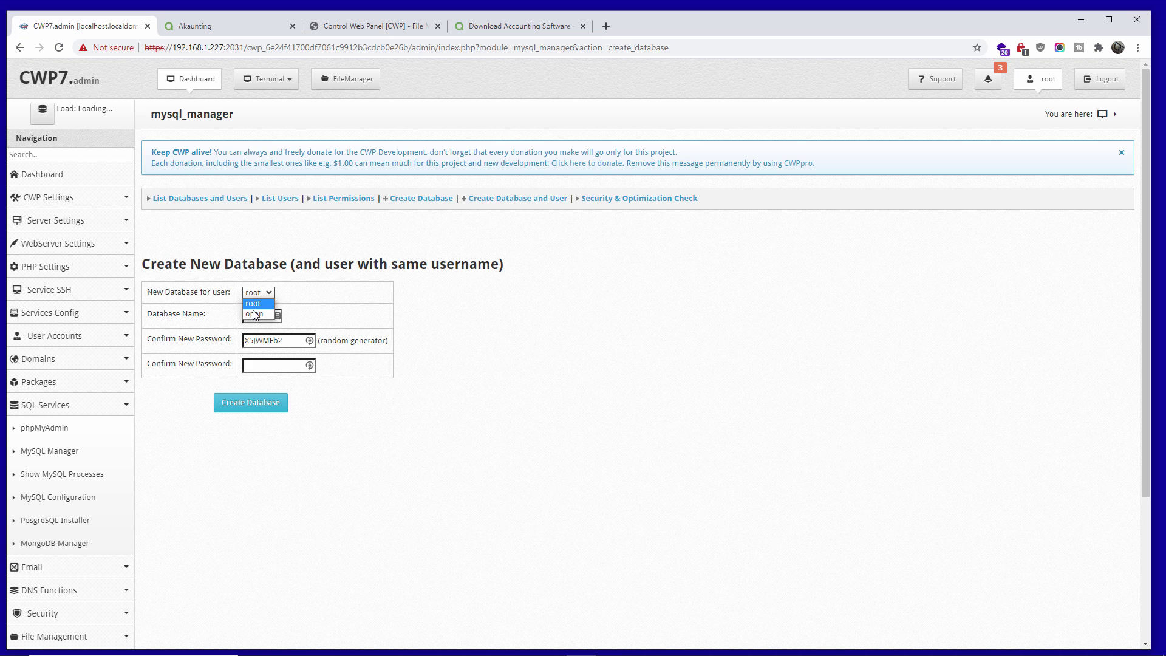
{"action": "left_click", "coordinate": [254, 314]}
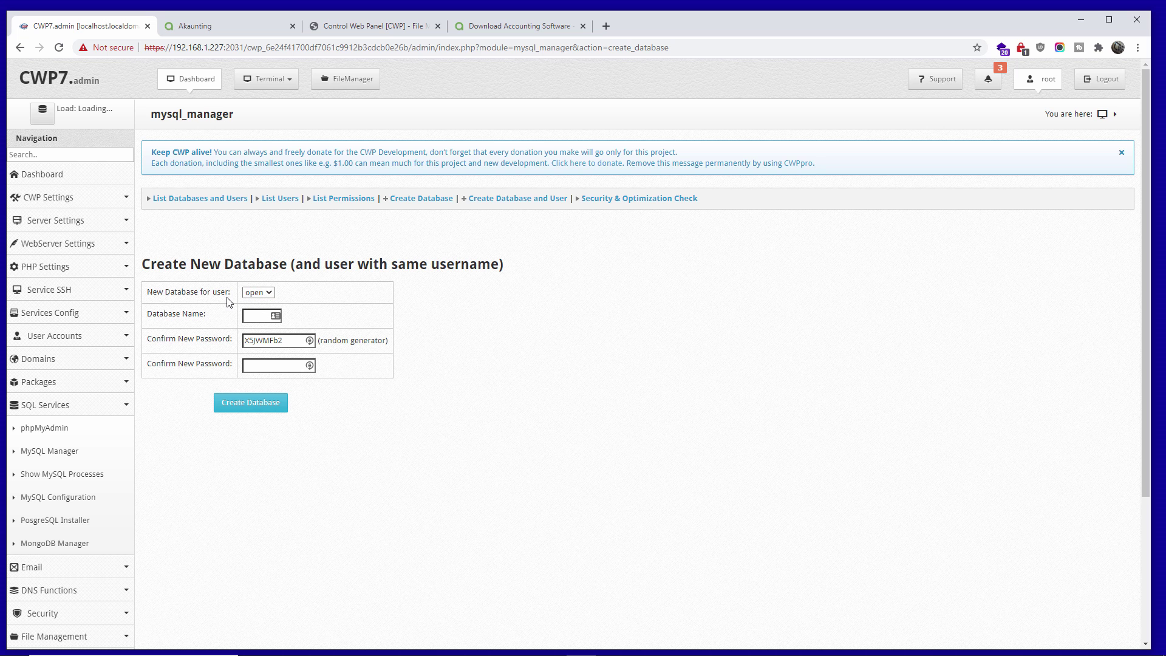
{"action": "key", "text": "Tab"}
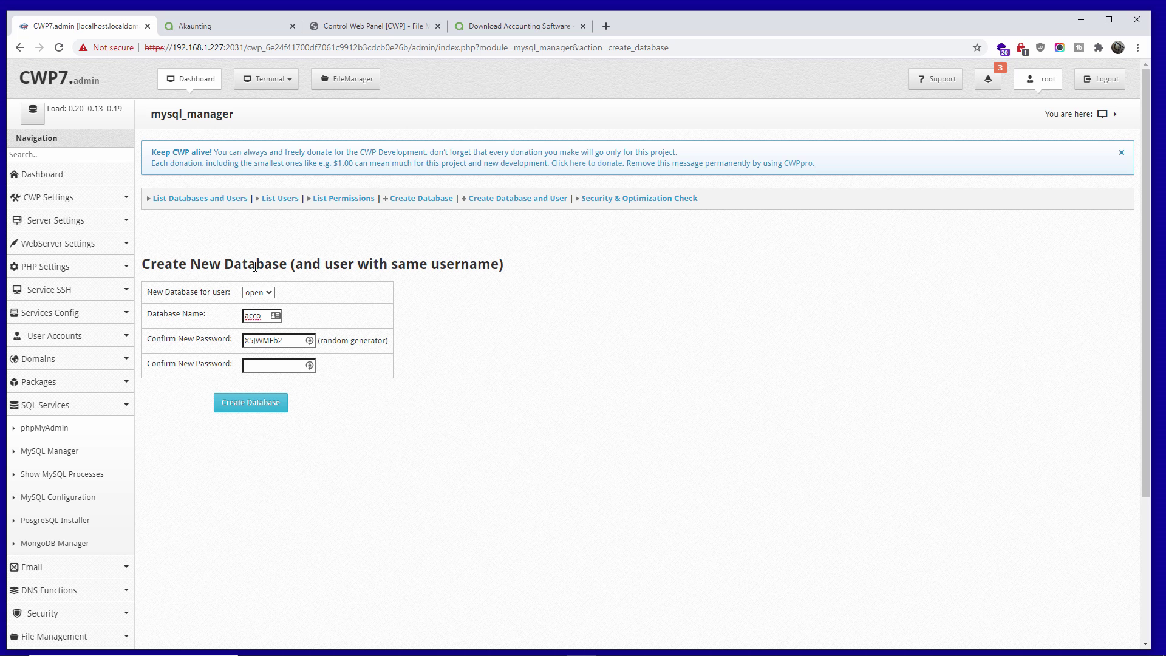
- Copy the generated password into the confirmation field and create database open_accou
{"action": "left_click_drag", "start_coordinate": [286, 340], "coordinate": [227, 336]}
{"action": "right_click", "coordinate": [267, 338]}
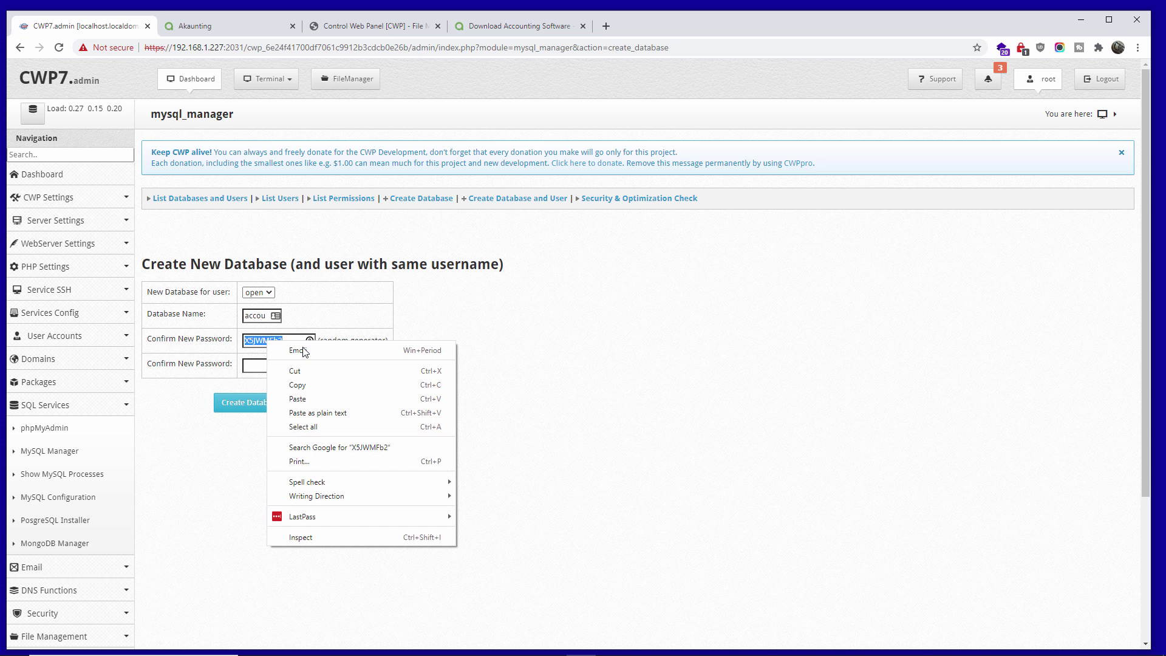
{"action": "left_click", "coordinate": [333, 393]}
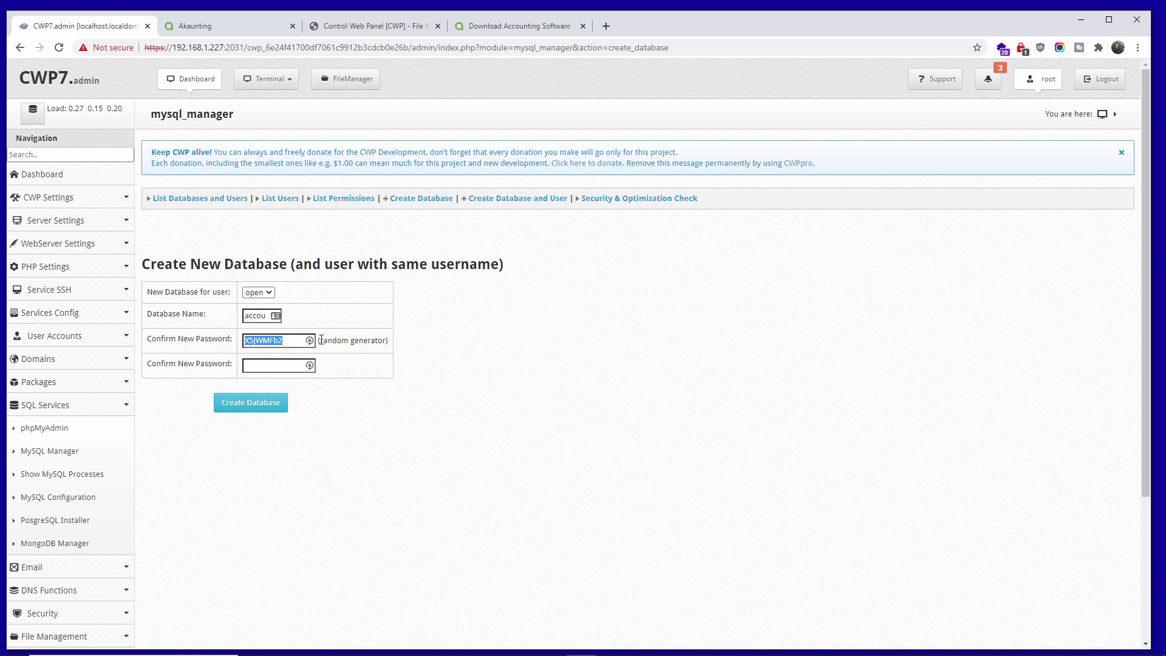
{"action": "left_click", "coordinate": [310, 341]}
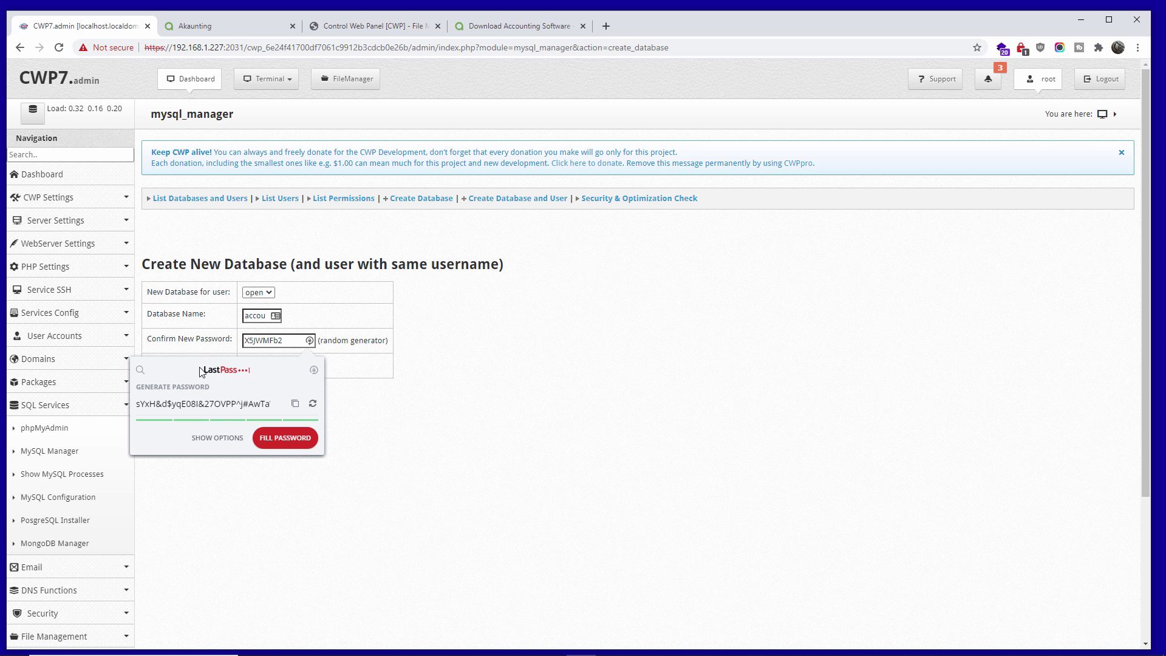
{"action": "left_click", "coordinate": [480, 421]}
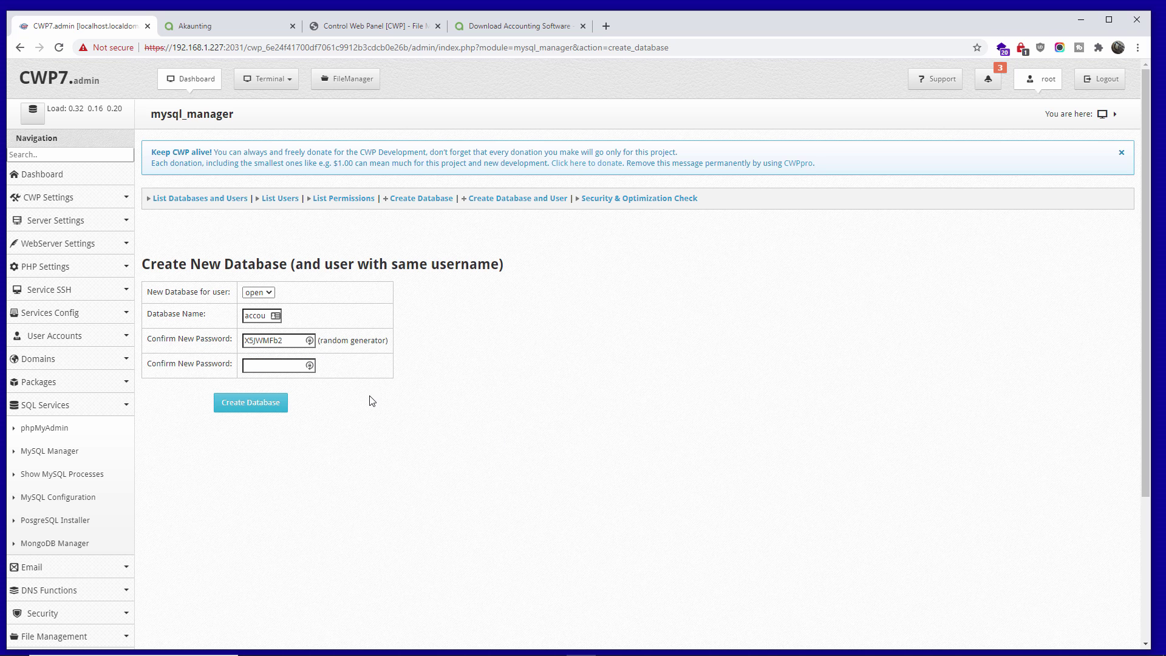
{"action": "right_click", "coordinate": [279, 368]}
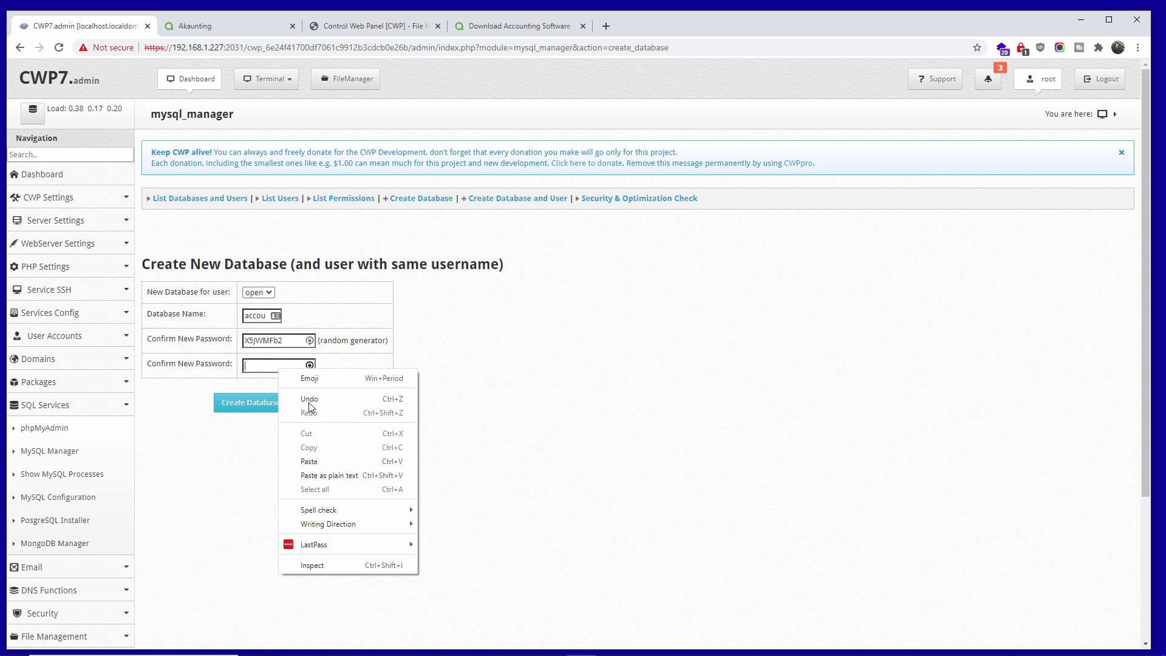
{"action": "left_click", "coordinate": [282, 341]}
{"action": "double_click", "coordinate": [263, 341]}
{"action": "right_click", "coordinate": [263, 341]}
{"action": "left_click", "coordinate": [309, 415]}
{"action": "left_click", "coordinate": [307, 365]}
{"action": "right_click", "coordinate": [289, 366]}
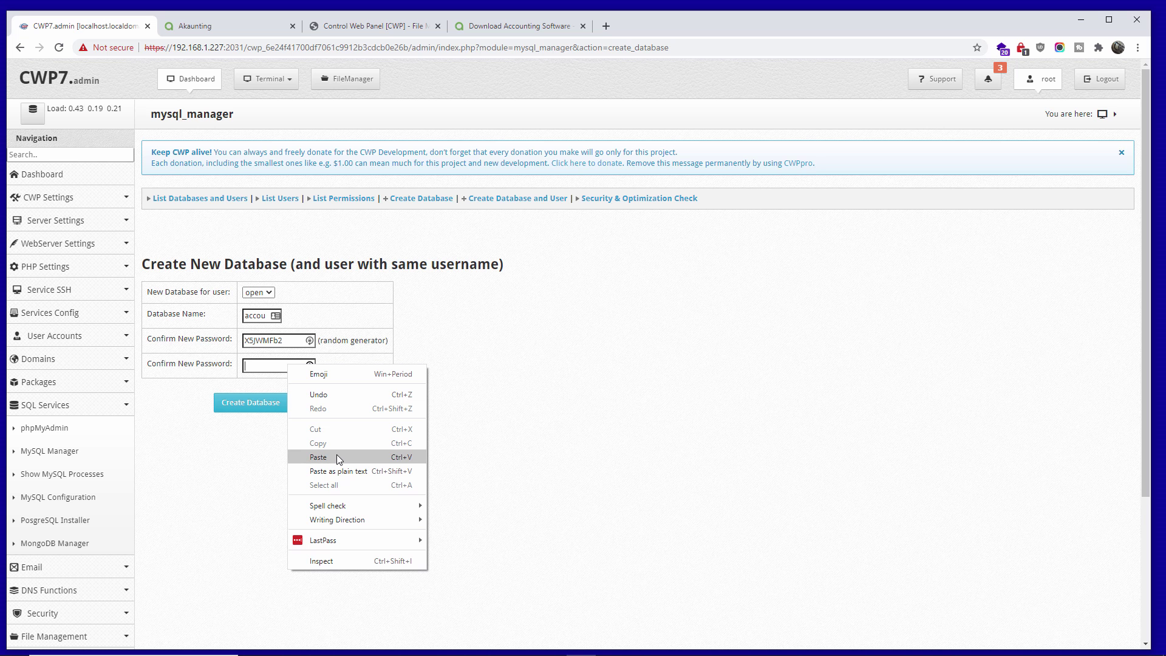
{"action": "left_click", "coordinate": [339, 459]}
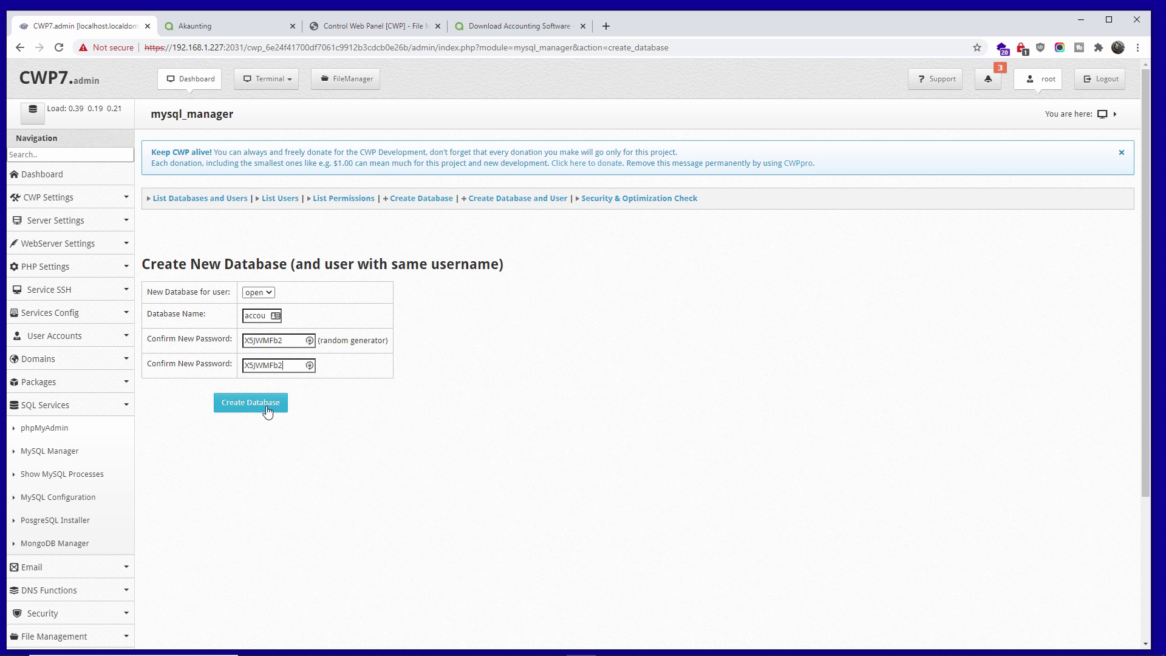
{"action": "left_click", "coordinate": [268, 412]}
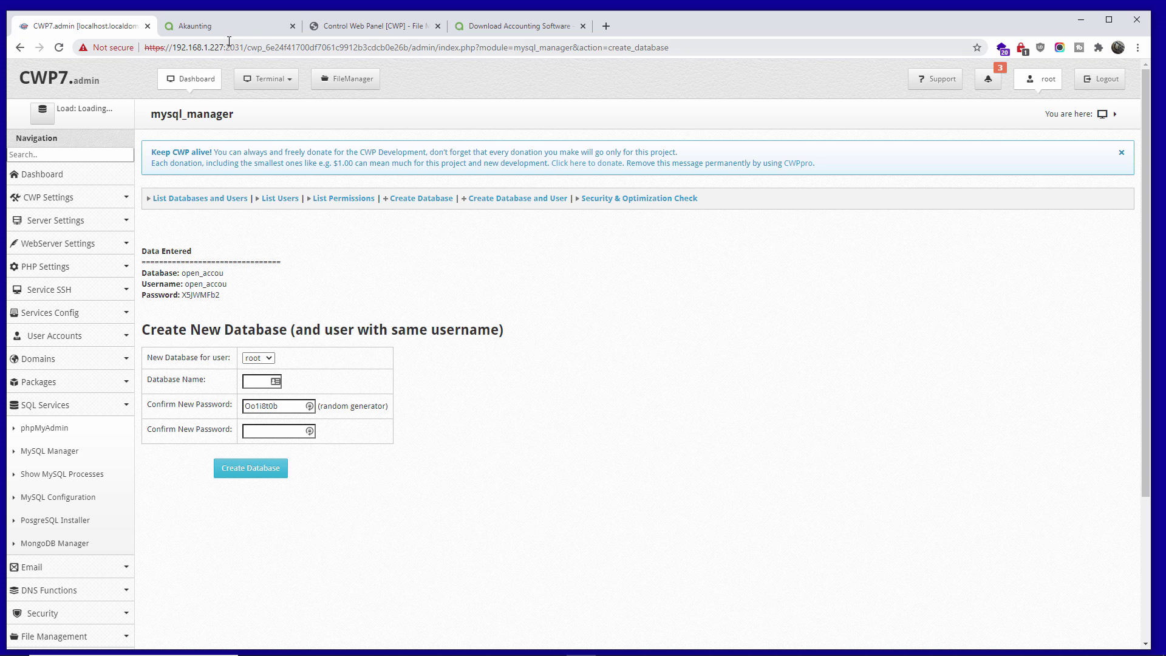
- Paste the new database password into the installer's Password field
{"action": "left_click", "coordinate": [219, 26]}
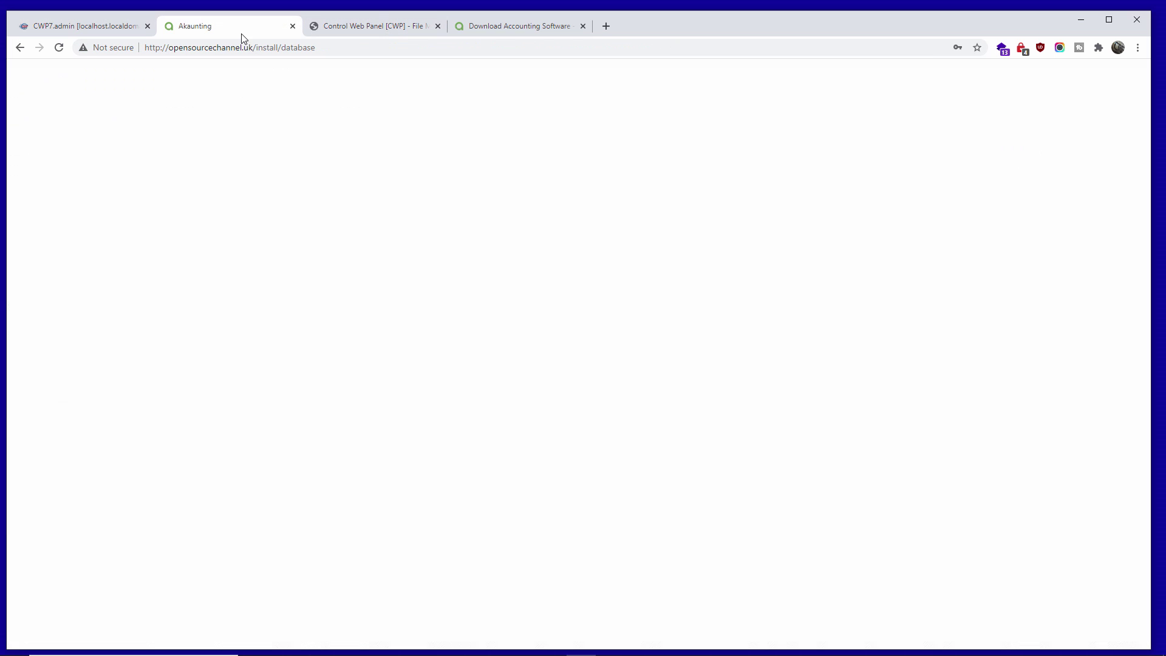
{"action": "left_click", "coordinate": [552, 398]}
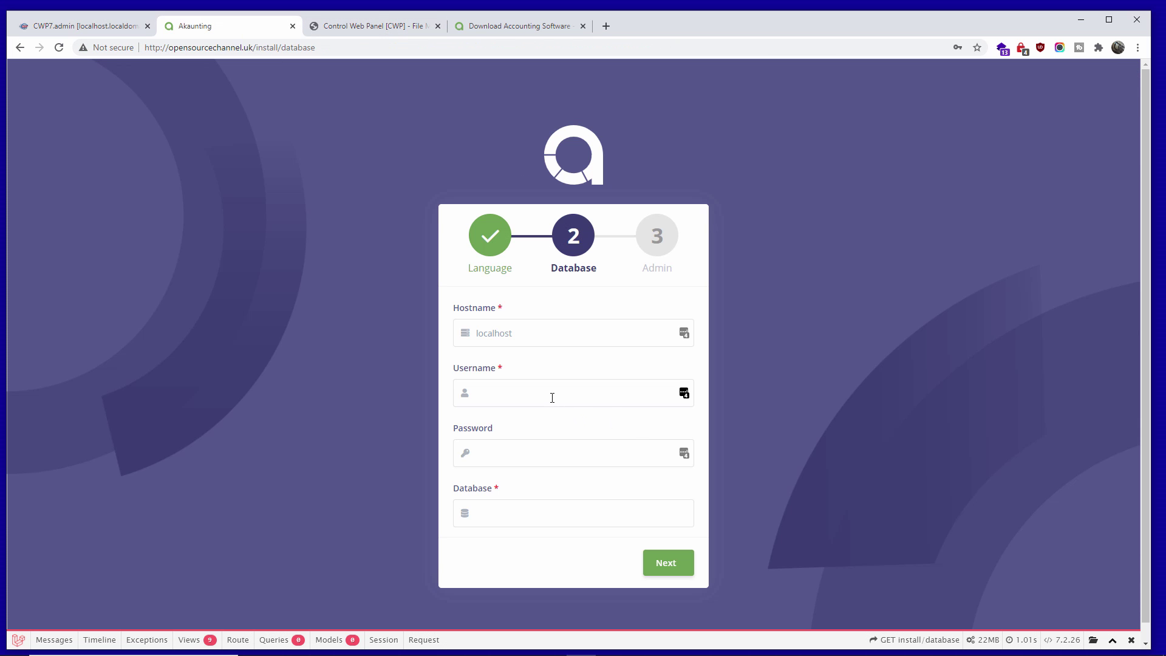
{"action": "left_click", "coordinate": [501, 456]}
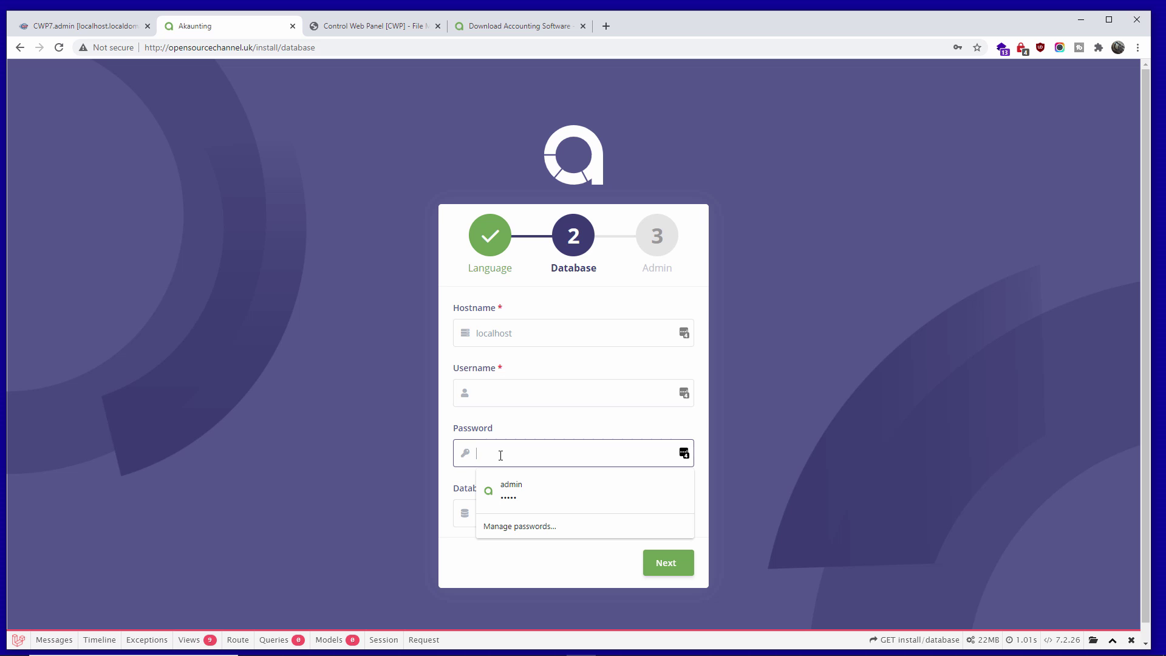
{"action": "right_click", "coordinate": [500, 456]}
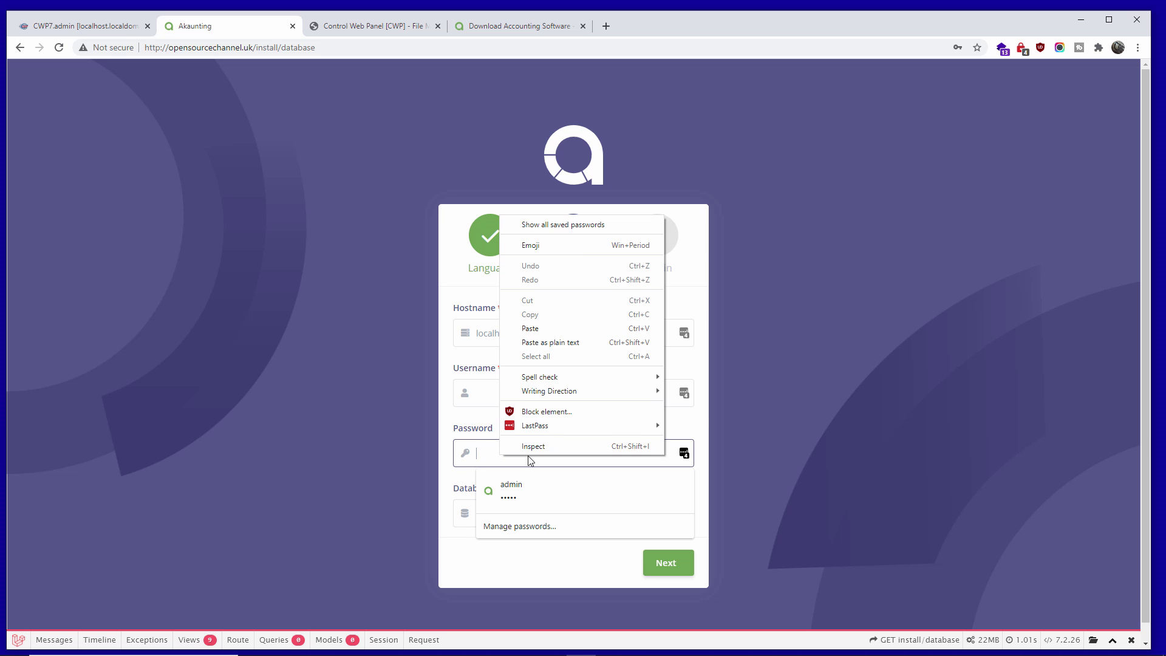
{"action": "left_click", "coordinate": [555, 330]}
{"action": "left_click", "coordinate": [851, 432]}
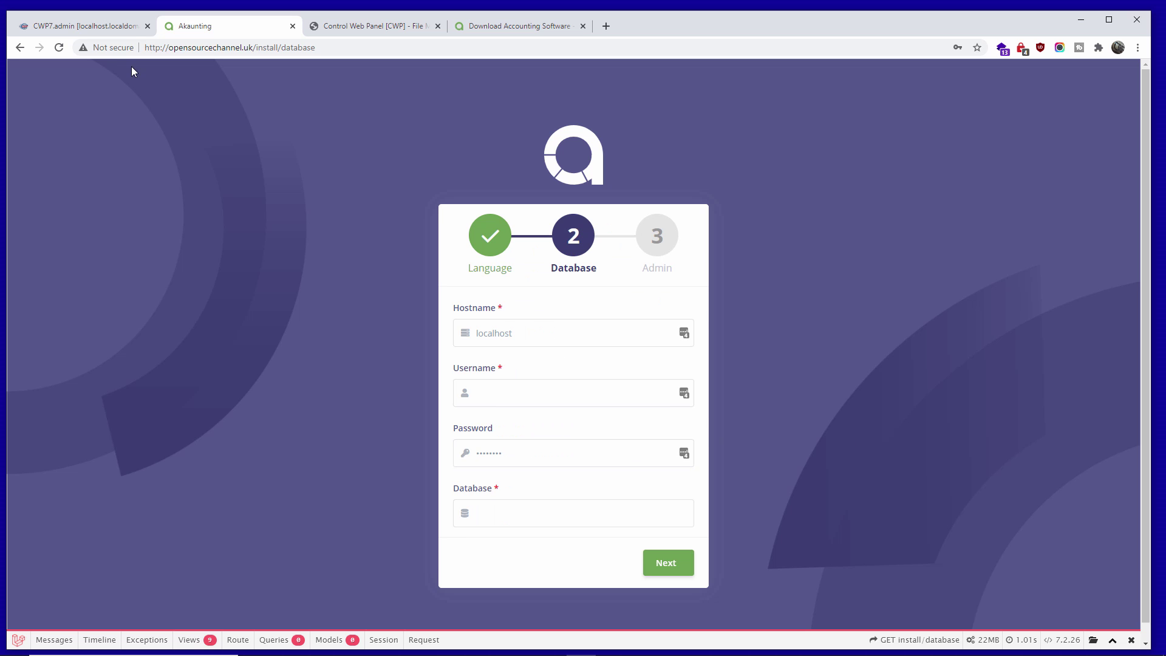
- Copy open_accou from CWP into the installer's Username and Database fields
{"action": "left_click", "coordinate": [123, 34]}
{"action": "left_click_drag", "start_coordinate": [227, 285], "coordinate": [191, 285]}
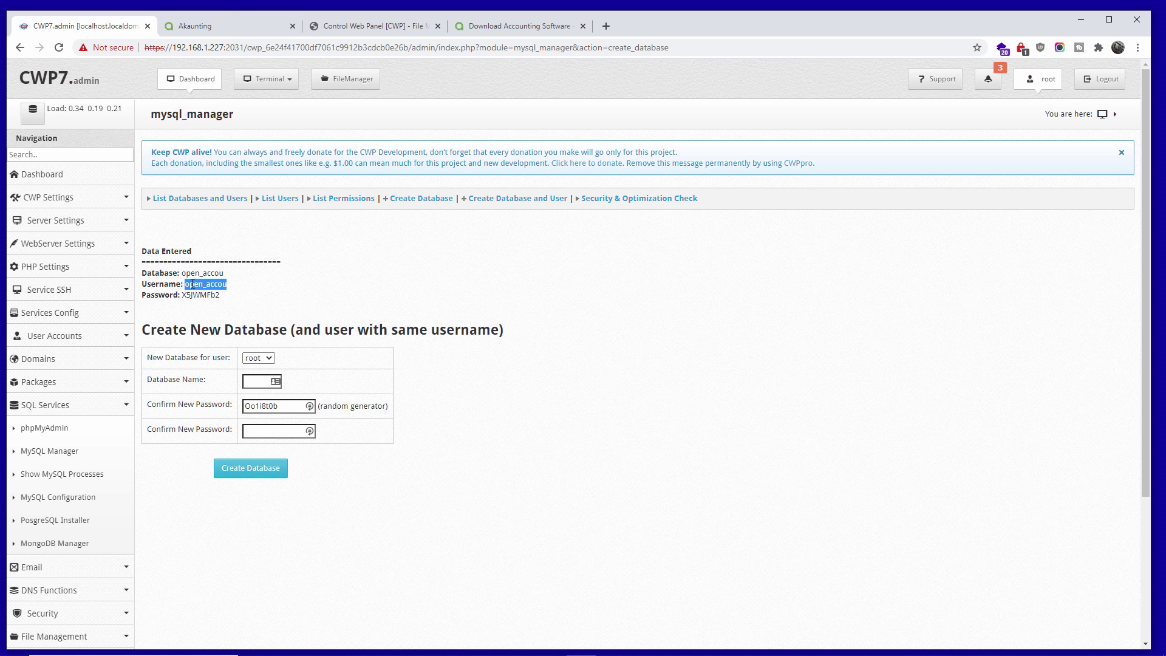
{"action": "right_click", "coordinate": [192, 284]}
{"action": "left_click", "coordinate": [222, 294]}
{"action": "left_click", "coordinate": [223, 31]}
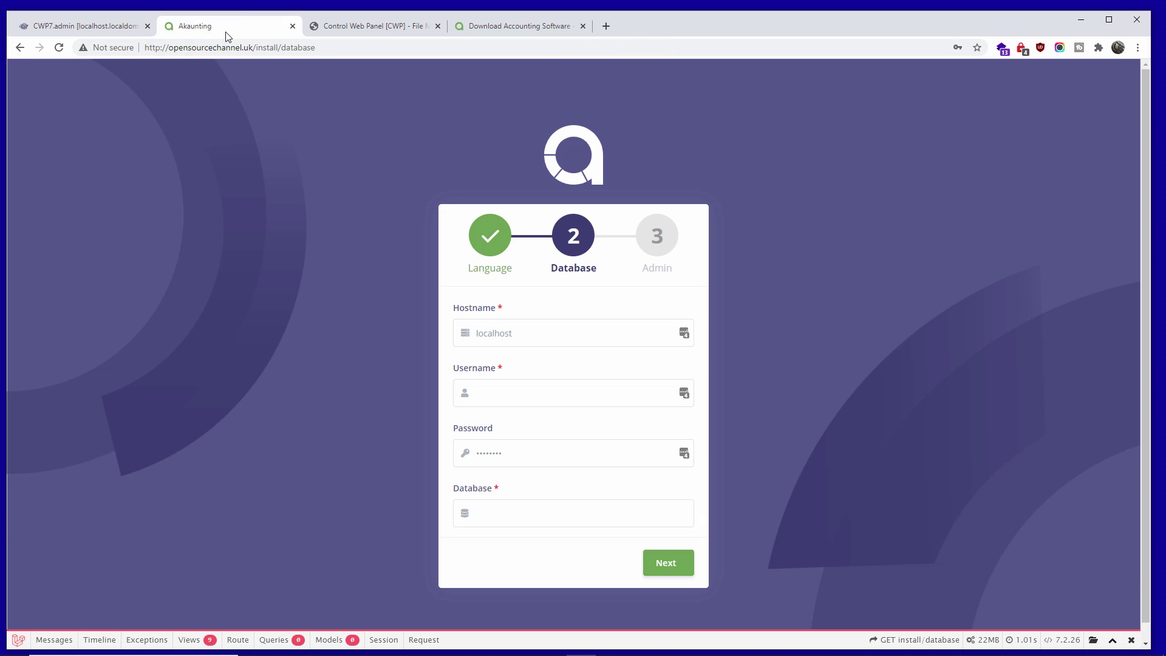
{"action": "right_click", "coordinate": [497, 392]}
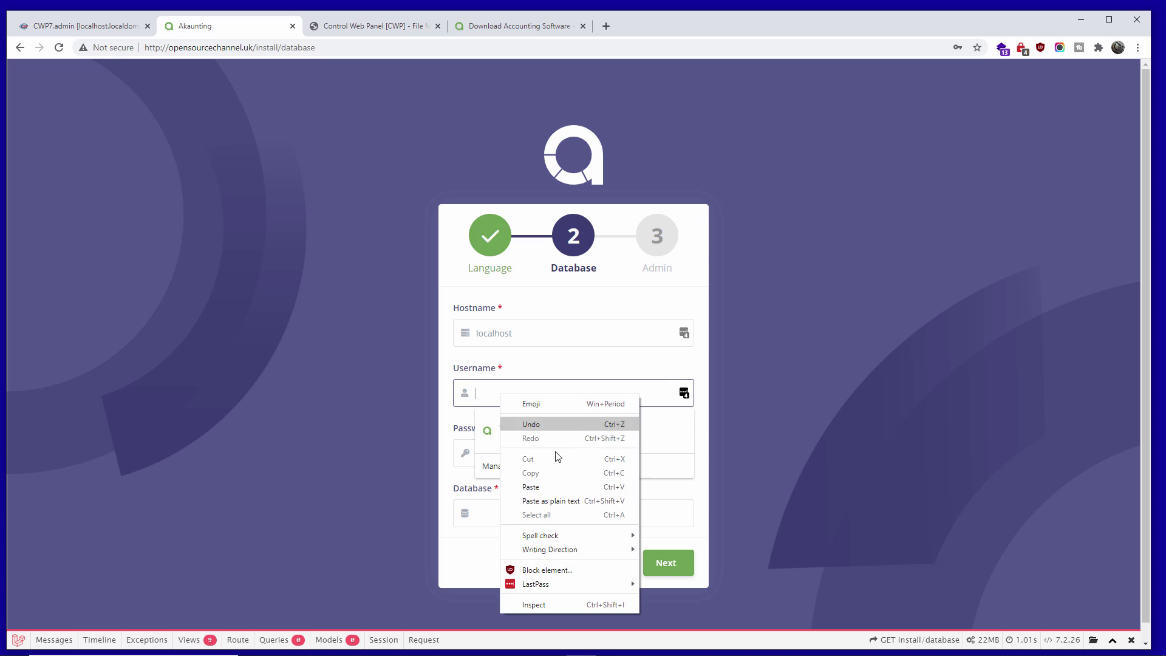
{"action": "left_click", "coordinate": [558, 491]}
{"action": "left_click", "coordinate": [513, 510]}
{"action": "right_click", "coordinate": [514, 510]}
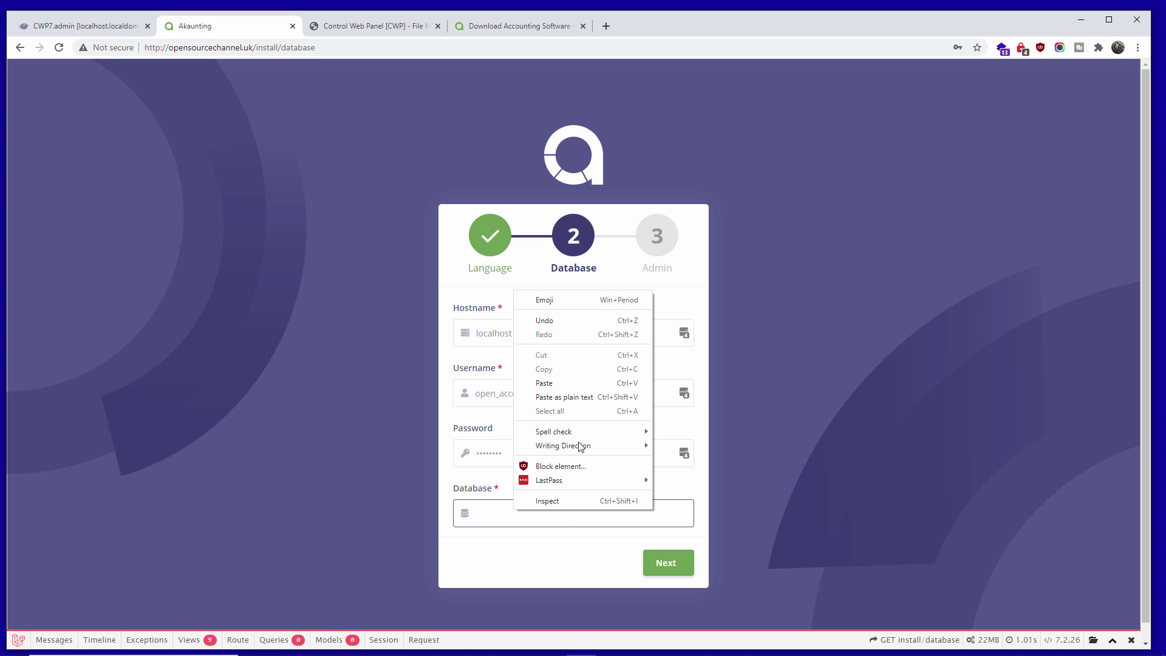
{"action": "left_click", "coordinate": [569, 383]}
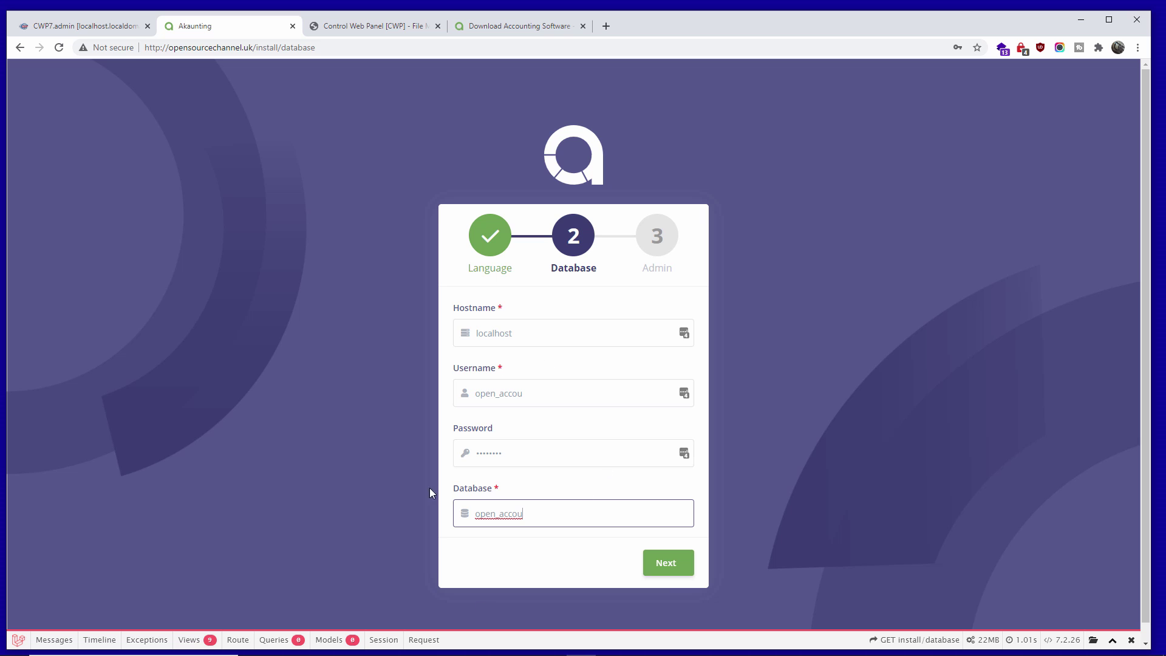
- Submit the database details and enter OSC as the company name
{"action": "left_click", "coordinate": [669, 575]}
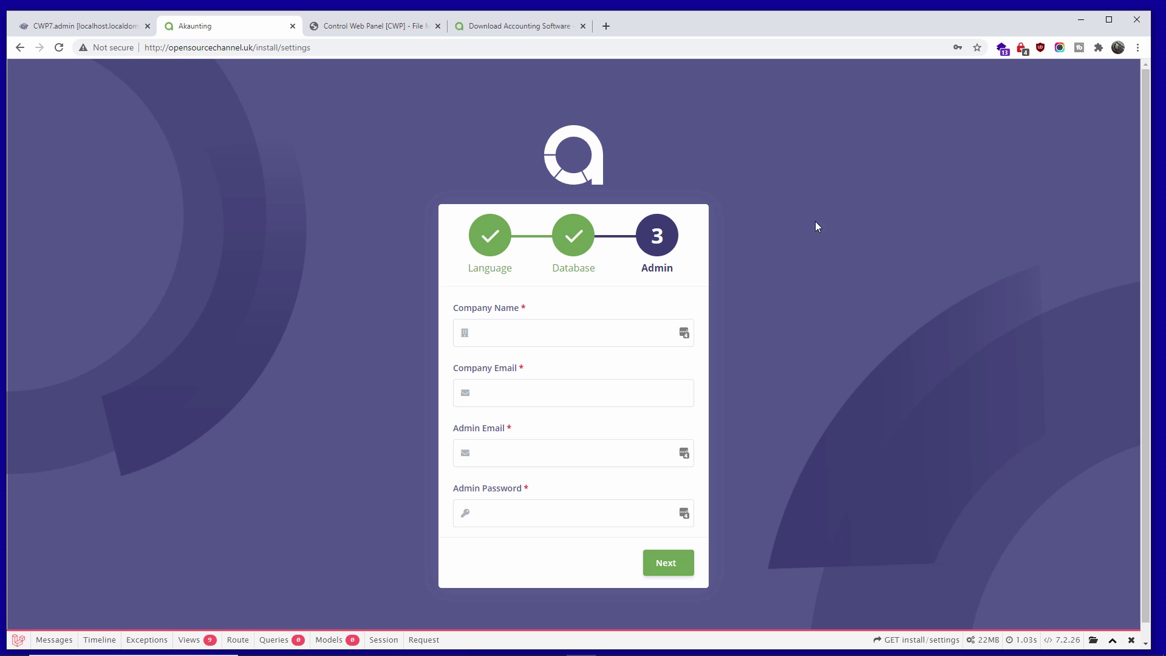
{"action": "left_click", "coordinate": [565, 330]}
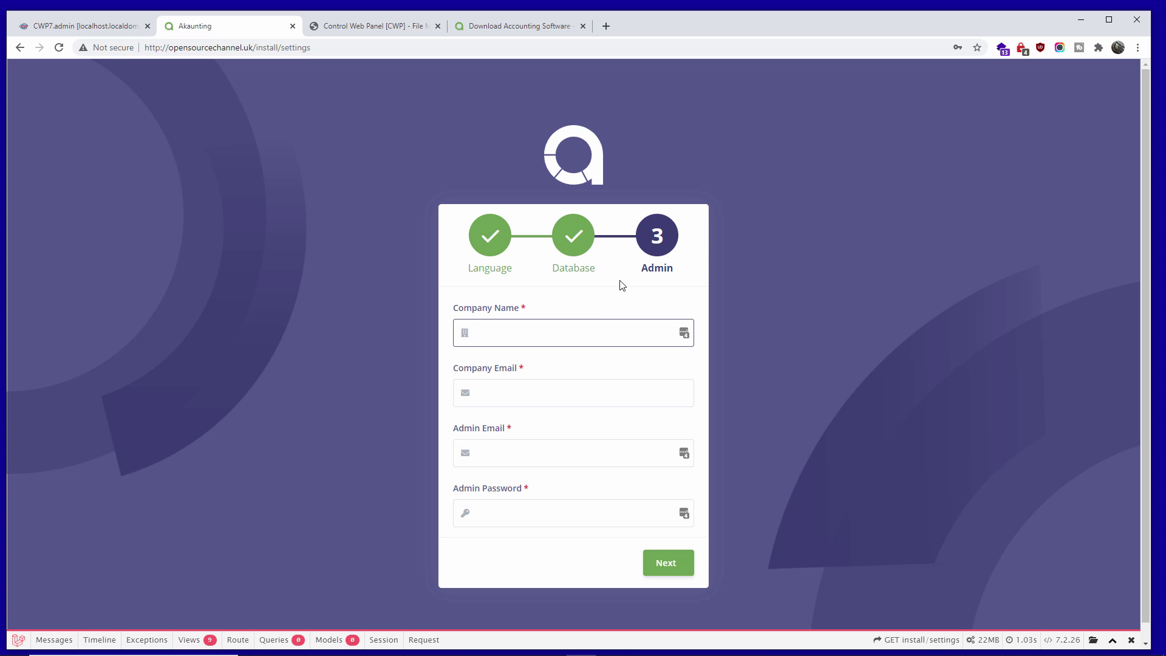
{"action": "type", "text": "OSC"}
{"action": "key", "text": "Tab"}
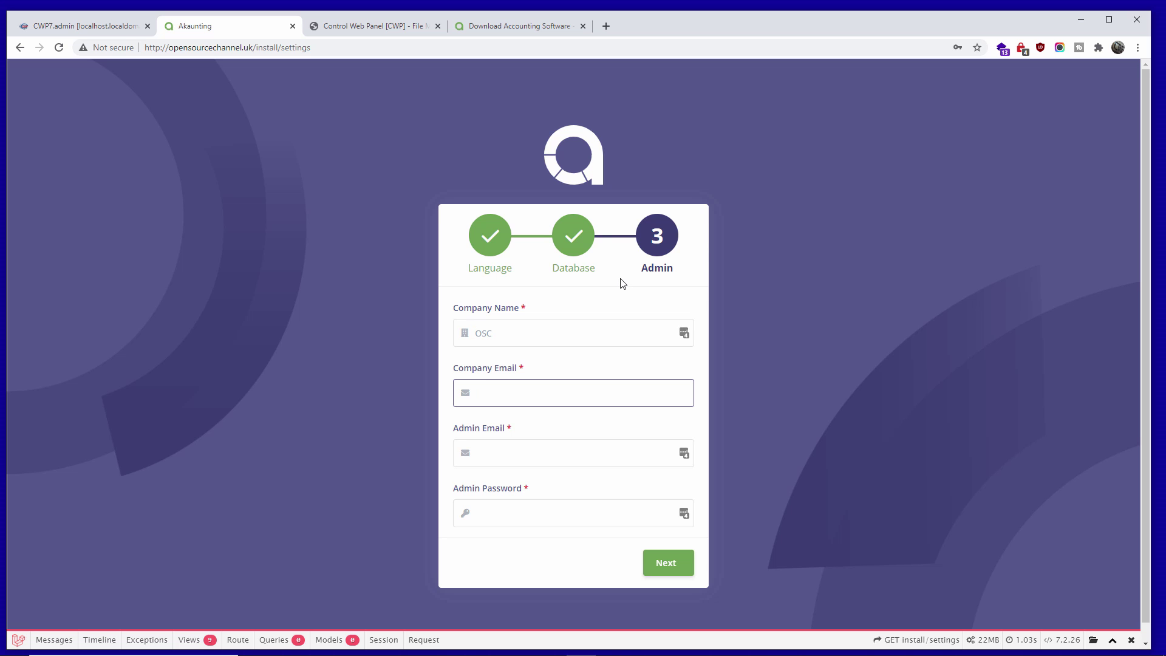
- Enter the company e-mail at the site's domain in the company e-mail field
{"action": "left_click_drag", "start_coordinate": [253, 49], "coordinate": [171, 56]}
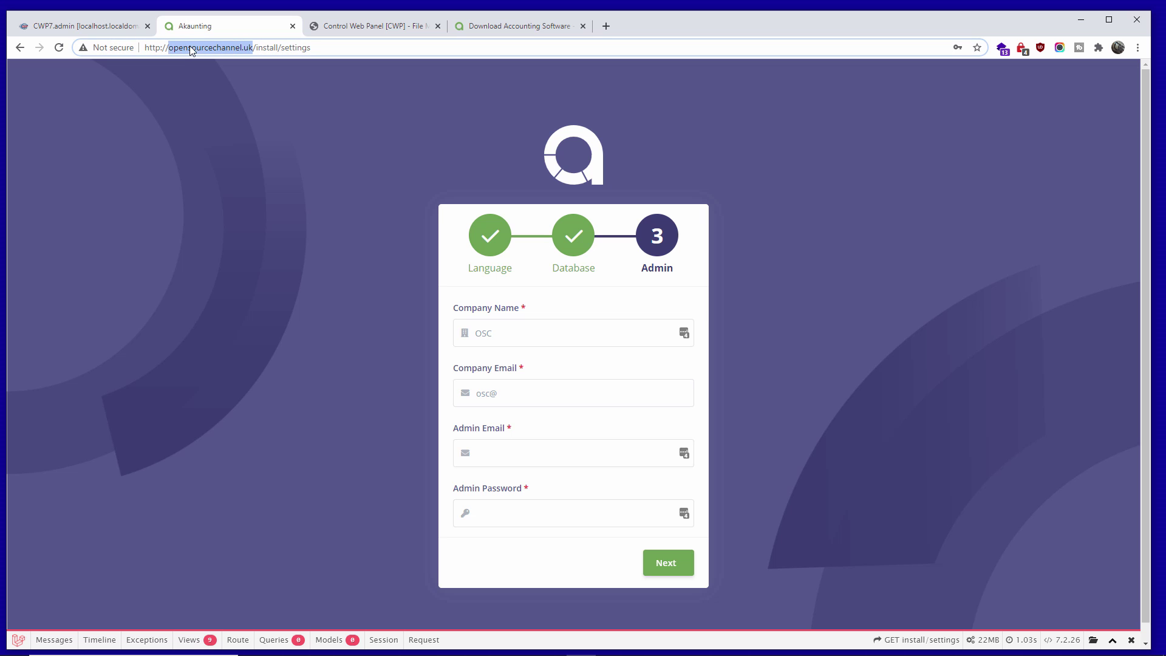
{"action": "right_click", "coordinate": [194, 43]}
{"action": "left_click", "coordinate": [224, 106]}
{"action": "left_click", "coordinate": [546, 393]}
{"action": "key", "text": "ctrl+v"}
{"action": "left_click", "coordinate": [514, 451]}
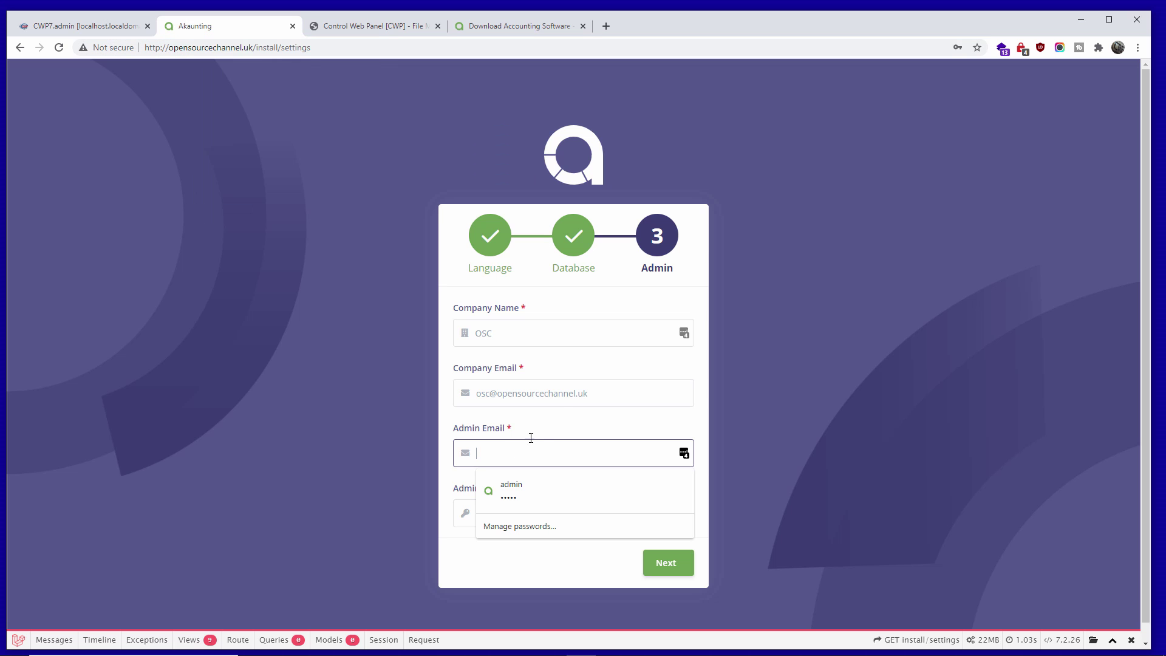
- Copy the company e-mail into Admin Email and submit the admin details
{"action": "left_click_drag", "start_coordinate": [595, 396], "coordinate": [456, 396]}
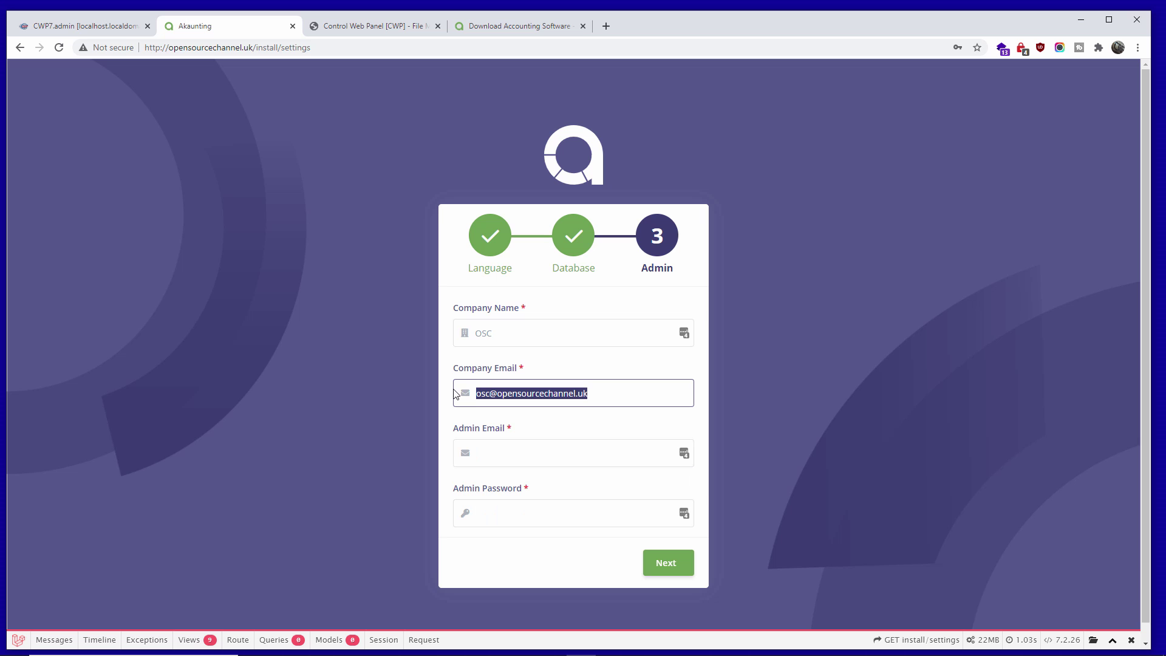
{"action": "right_click", "coordinate": [533, 397]}
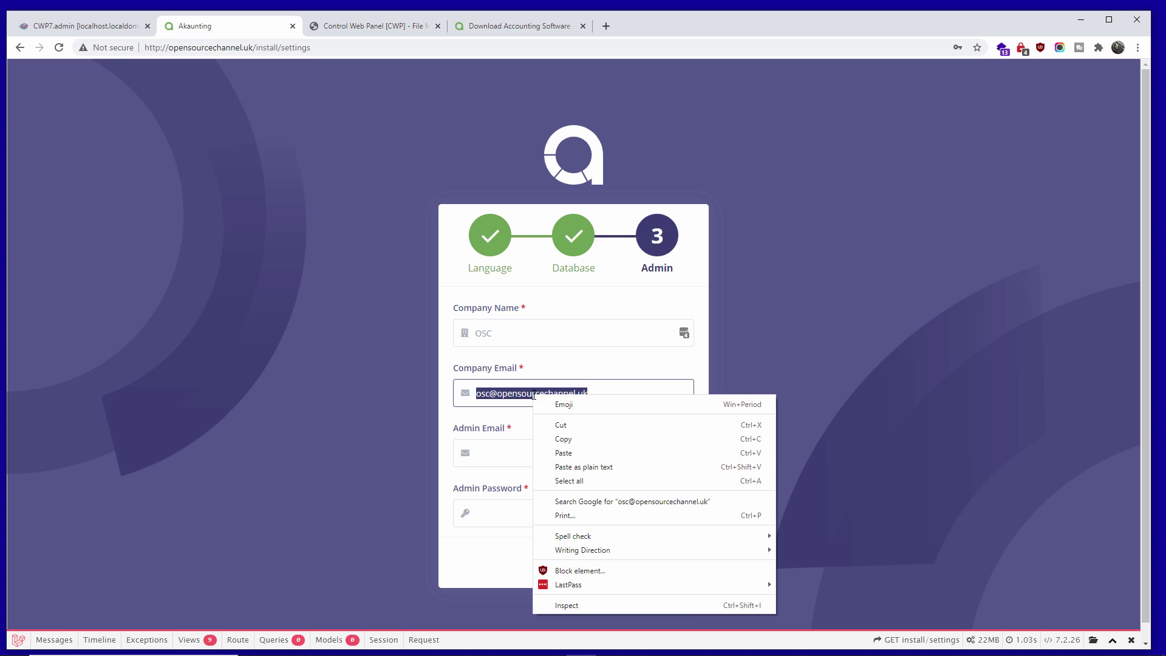
{"action": "left_click", "coordinate": [580, 445]}
{"action": "left_click", "coordinate": [544, 451]}
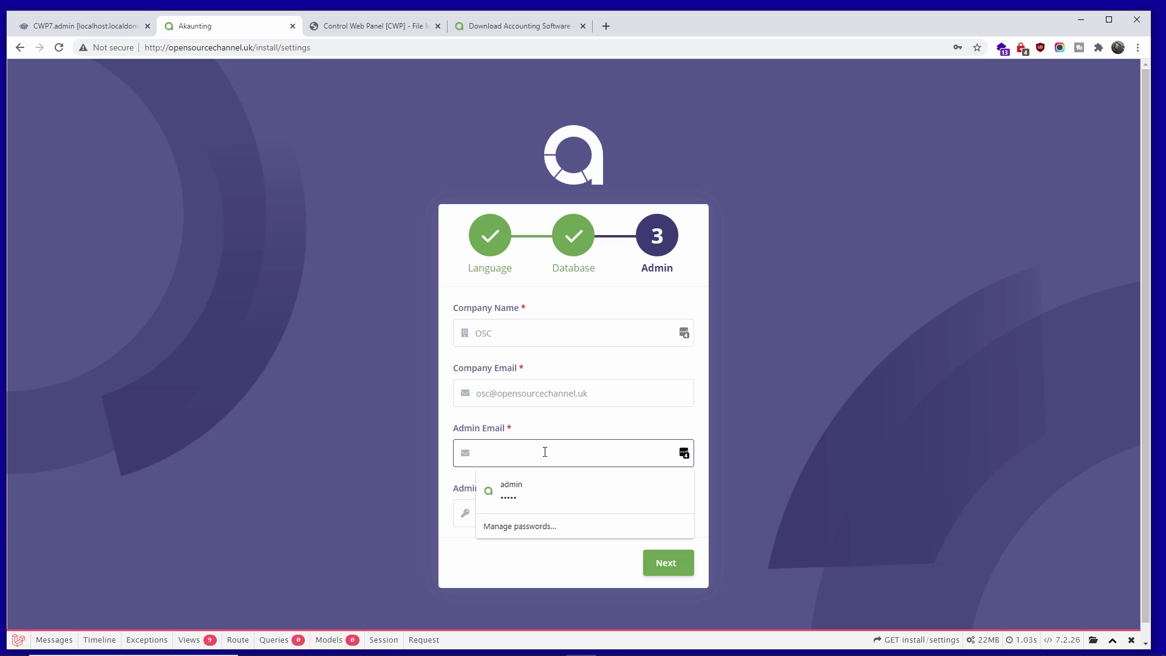
{"action": "right_click", "coordinate": [544, 451]}
{"action": "left_click", "coordinate": [575, 325]}
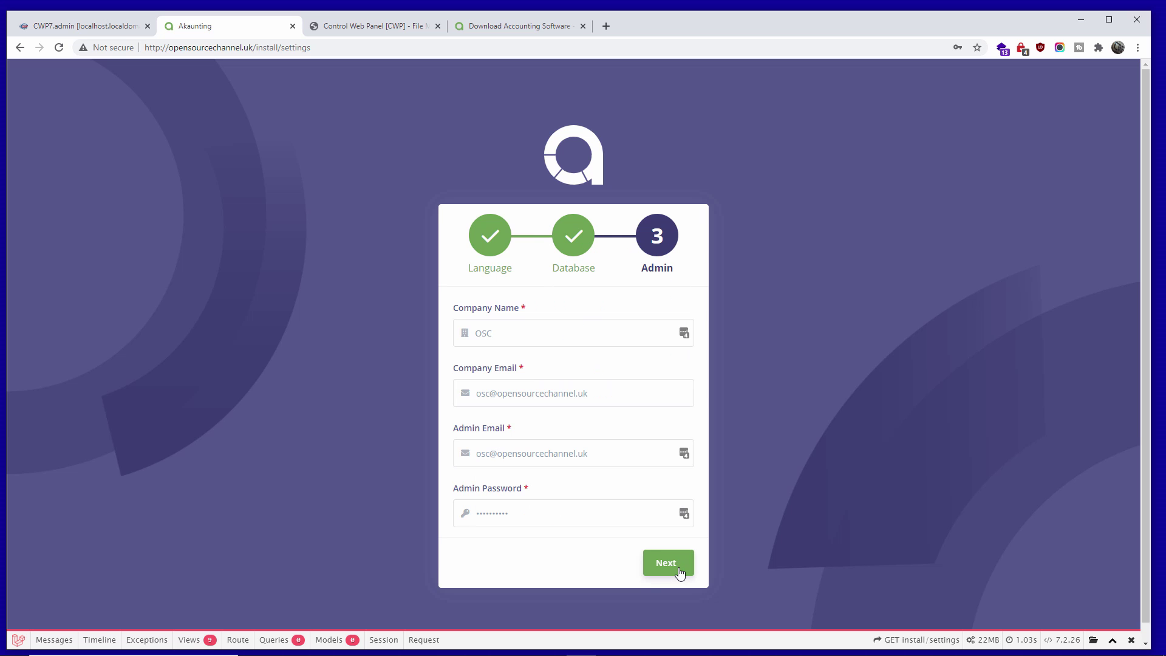
{"action": "left_click", "coordinate": [681, 572]}
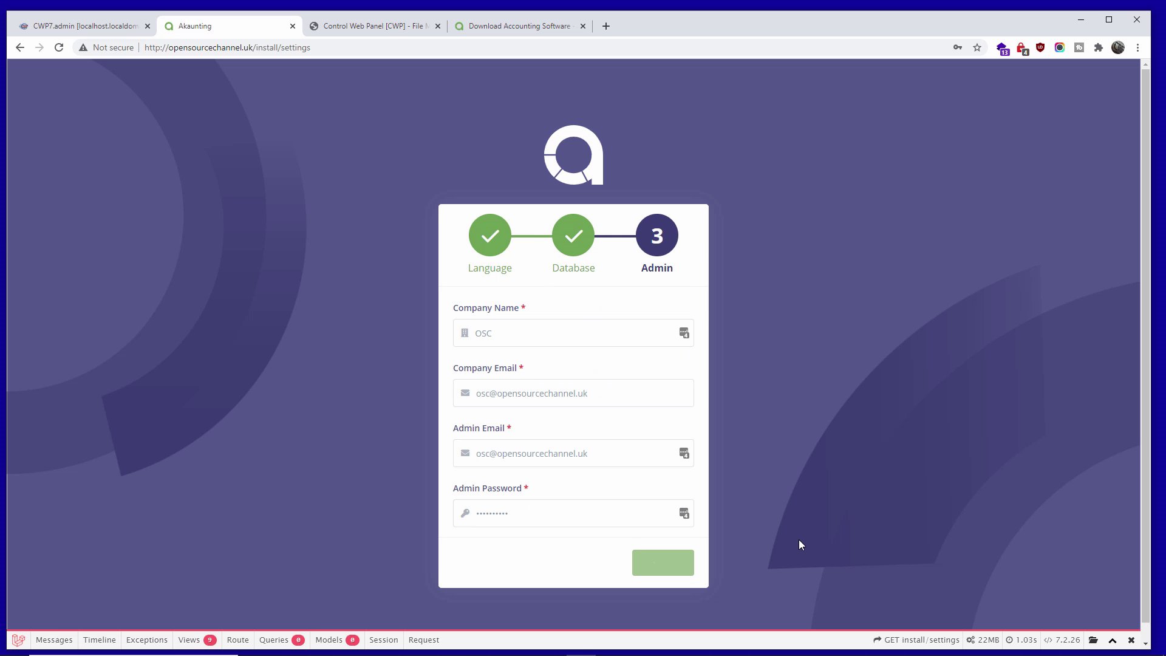
- Log in with the saved admin credentials and follow the API key link
{"action": "left_click", "coordinate": [1050, 154]}
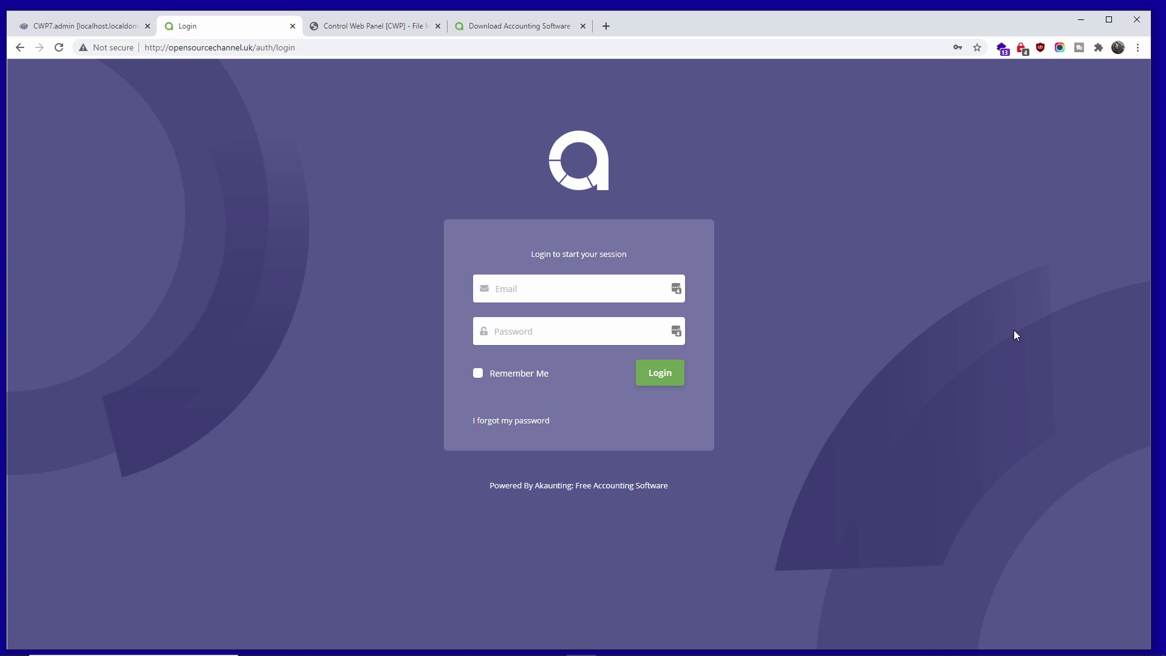
{"action": "left_click", "coordinate": [562, 293]}
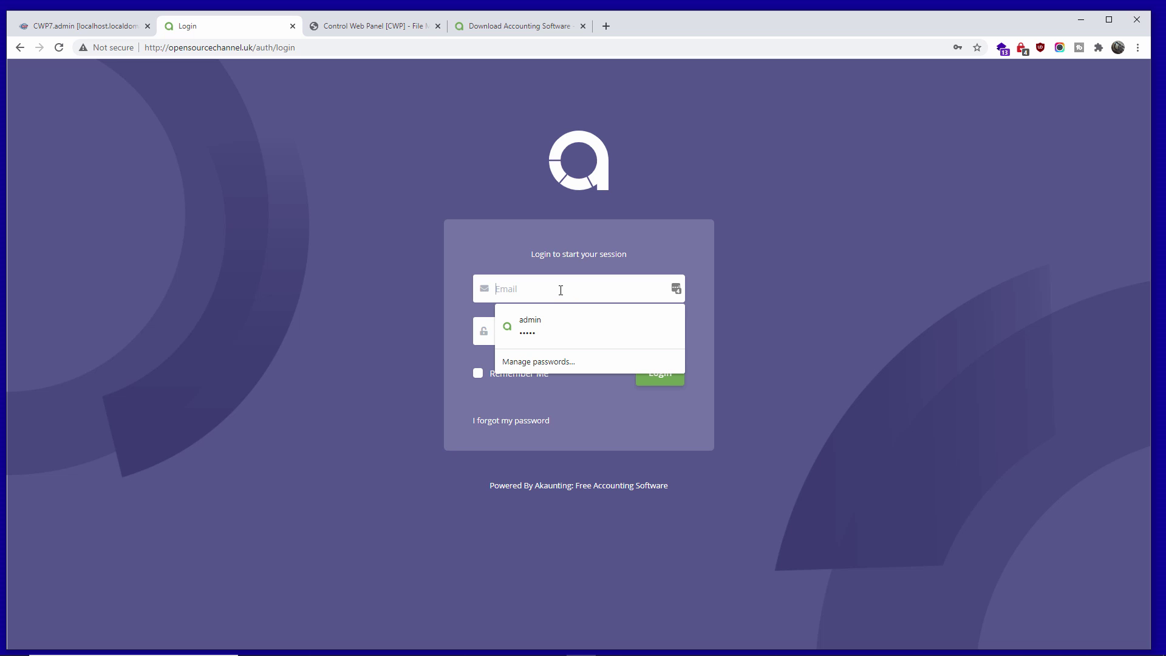
{"action": "key", "text": "Down"}
{"action": "key", "text": "Return"}
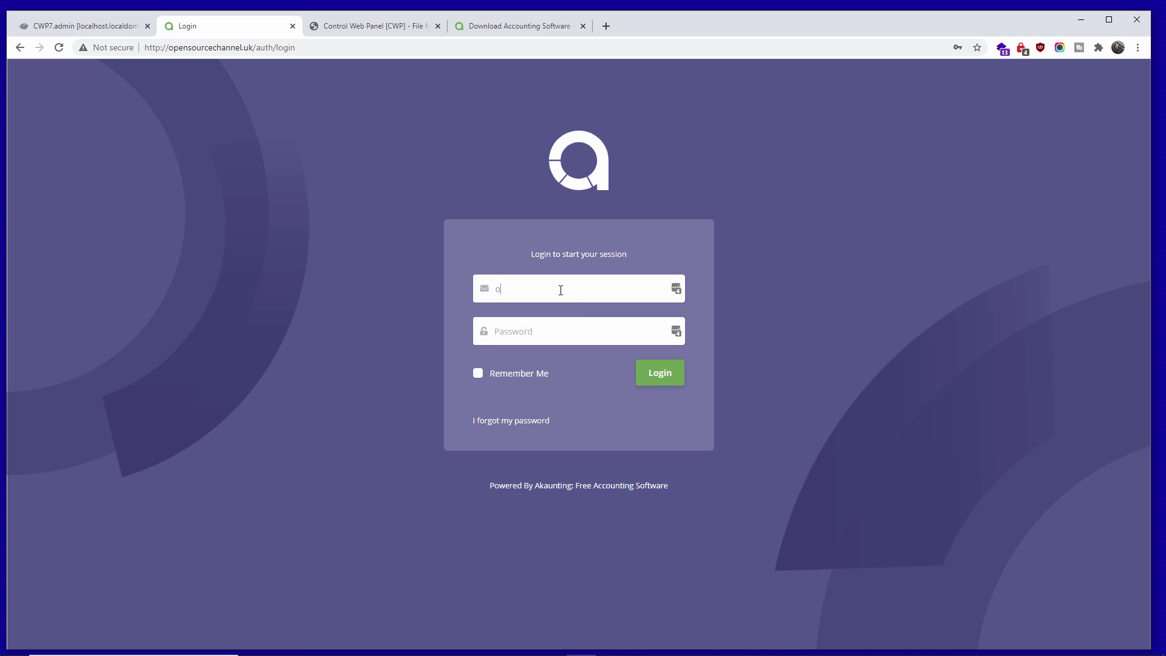
{"action": "key", "text": "Return"}
{"action": "left_click", "coordinate": [1053, 155]}
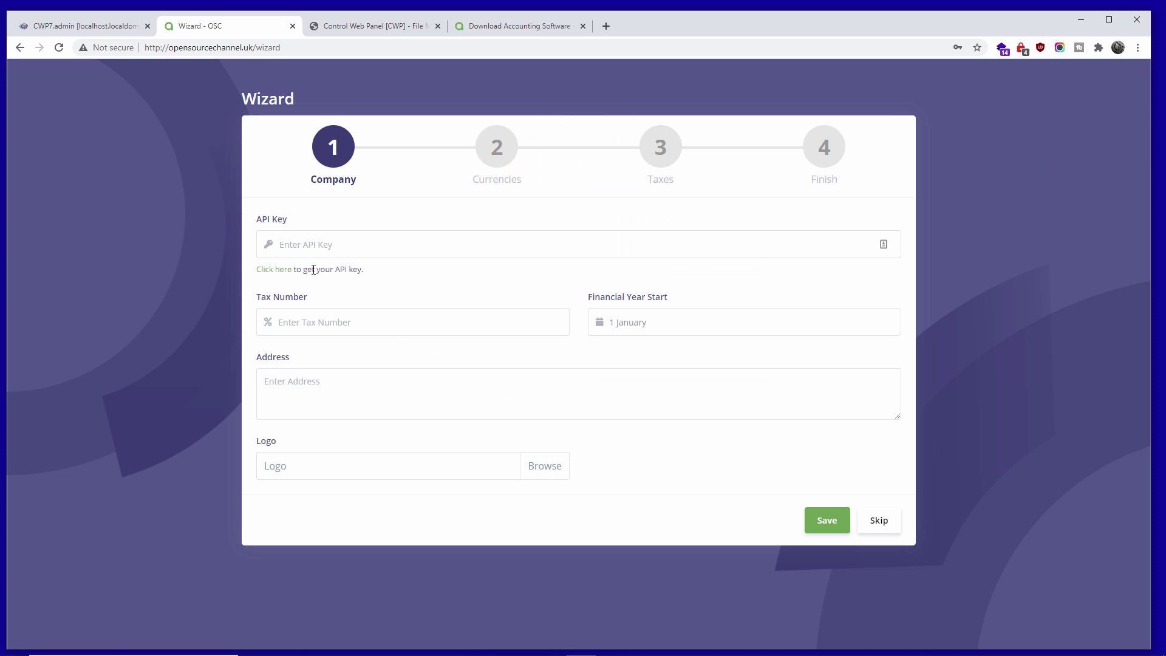
{"action": "left_click", "coordinate": [262, 272]}
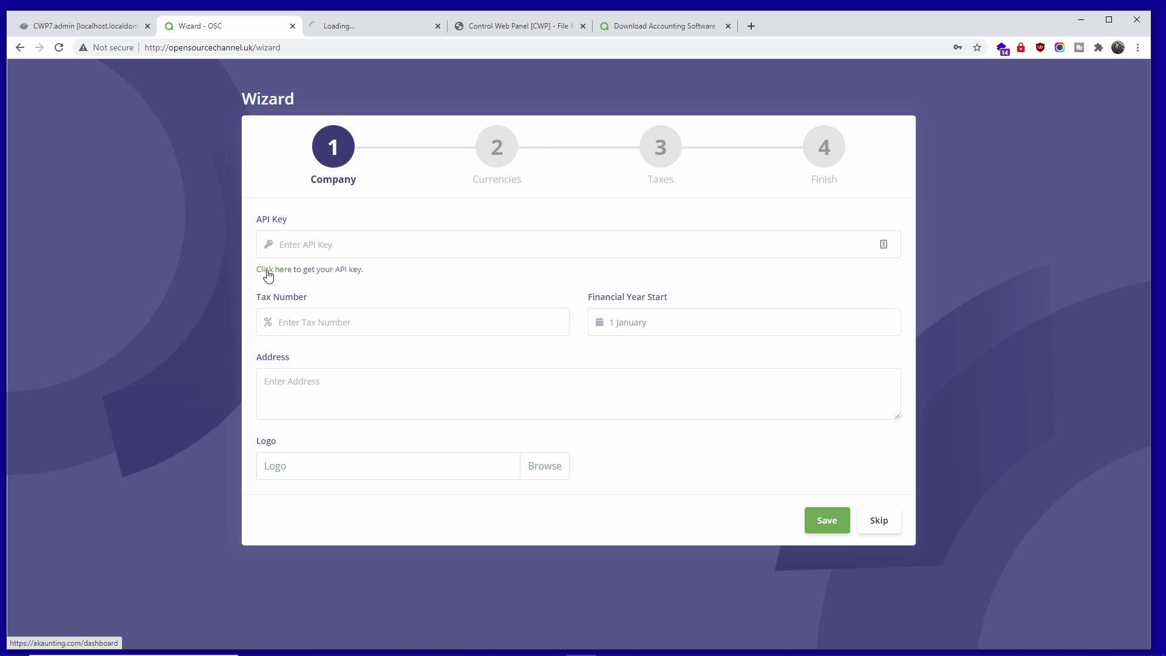
- Log in on the Login - Akaunting tab after passing the reCAPTCHA, then select and copy the dashboard's API key
{"action": "left_click", "coordinate": [358, 29]}
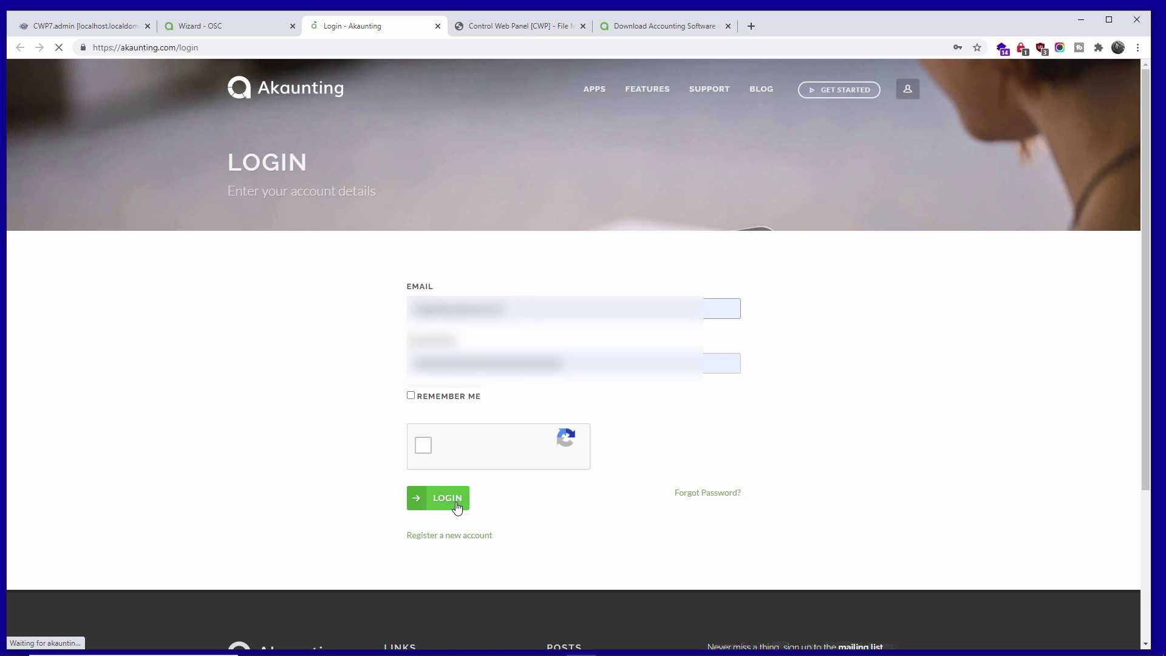
{"action": "left_click", "coordinate": [467, 496]}
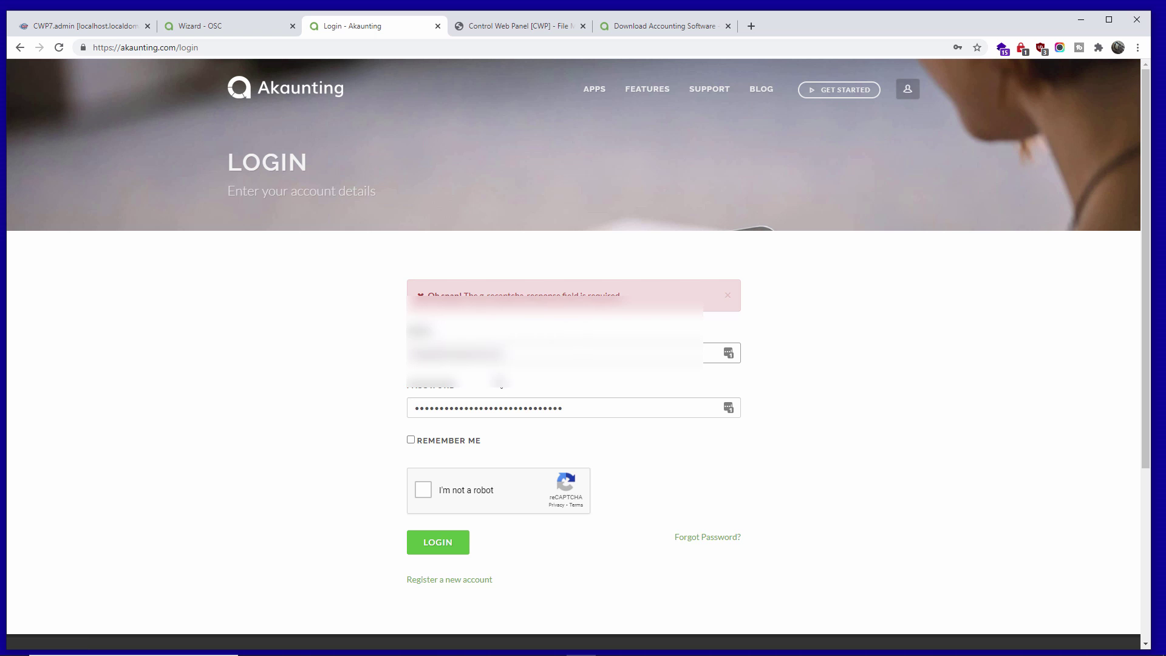
{"action": "left_click", "coordinate": [424, 491]}
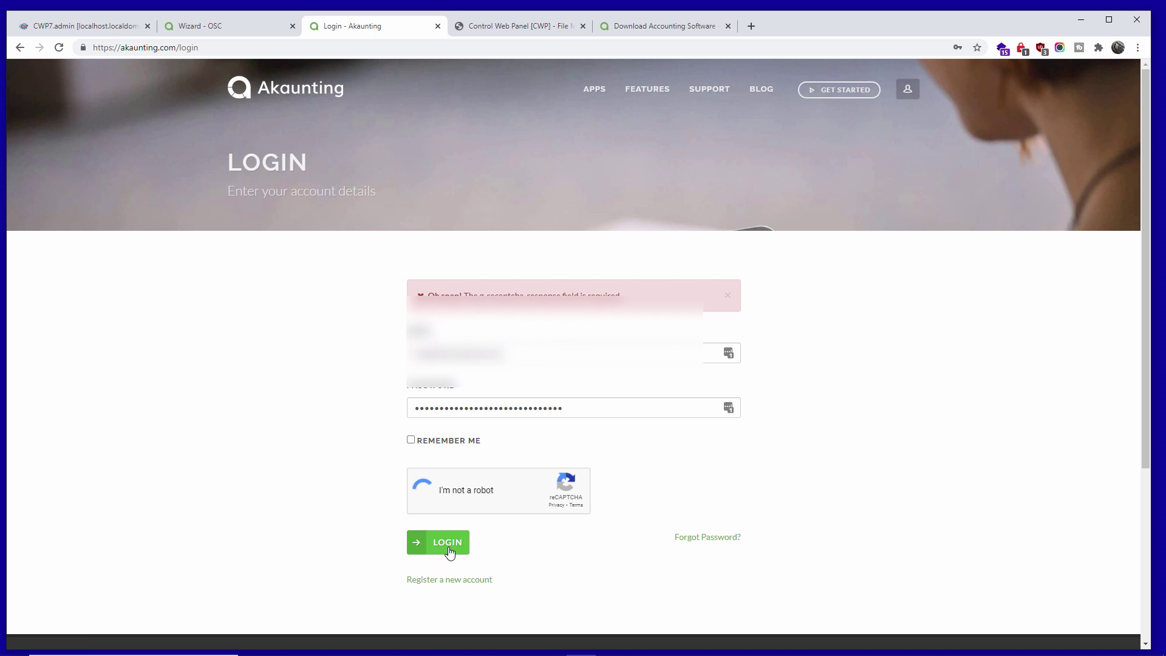
{"action": "left_click", "coordinate": [450, 551]}
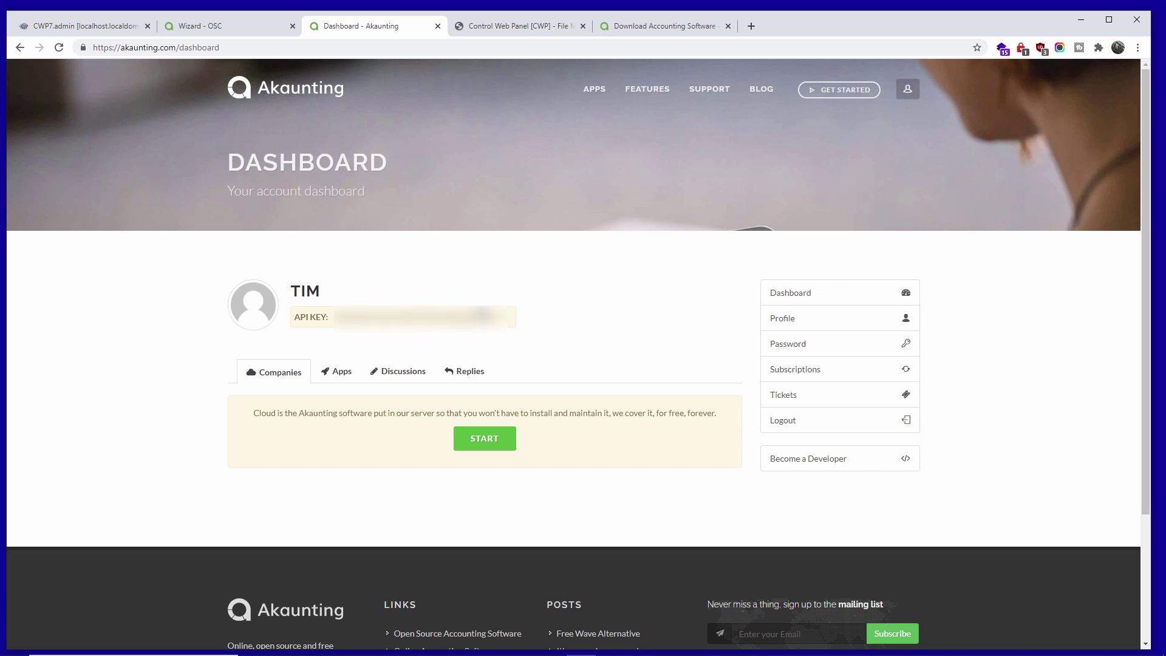
{"action": "left_click", "coordinate": [489, 317]}
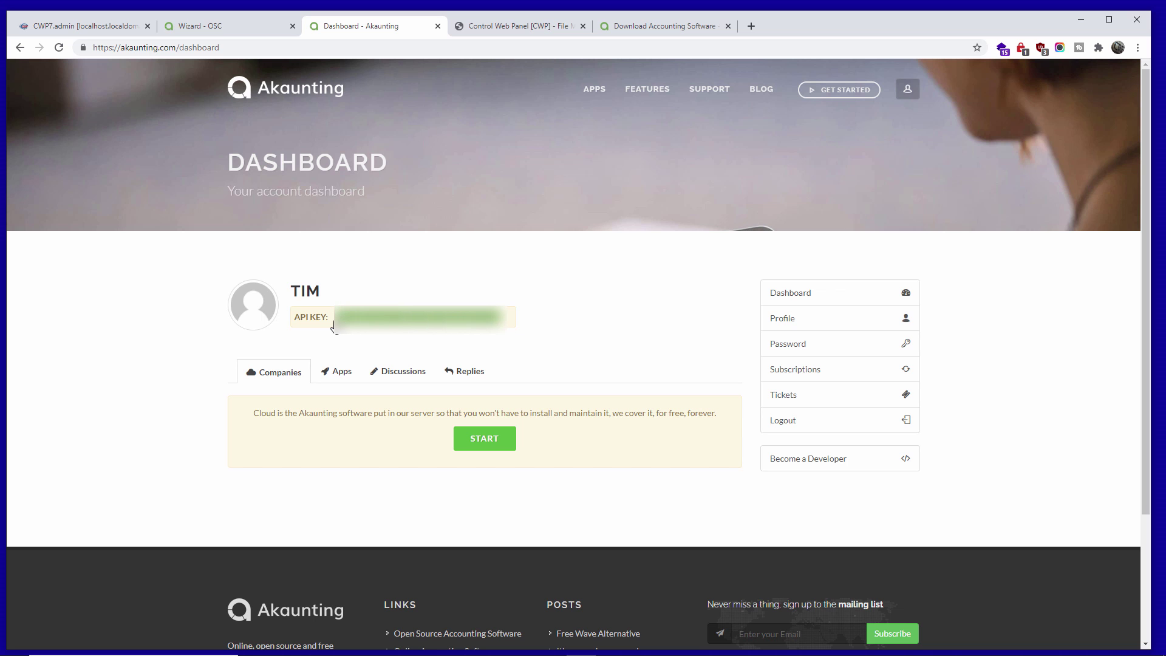
- Paste the copied API key into the wizard's API Key field and enter the tax number
{"action": "left_click", "coordinate": [225, 25]}
{"action": "left_click", "coordinate": [399, 243]}
{"action": "right_click", "coordinate": [399, 249]}
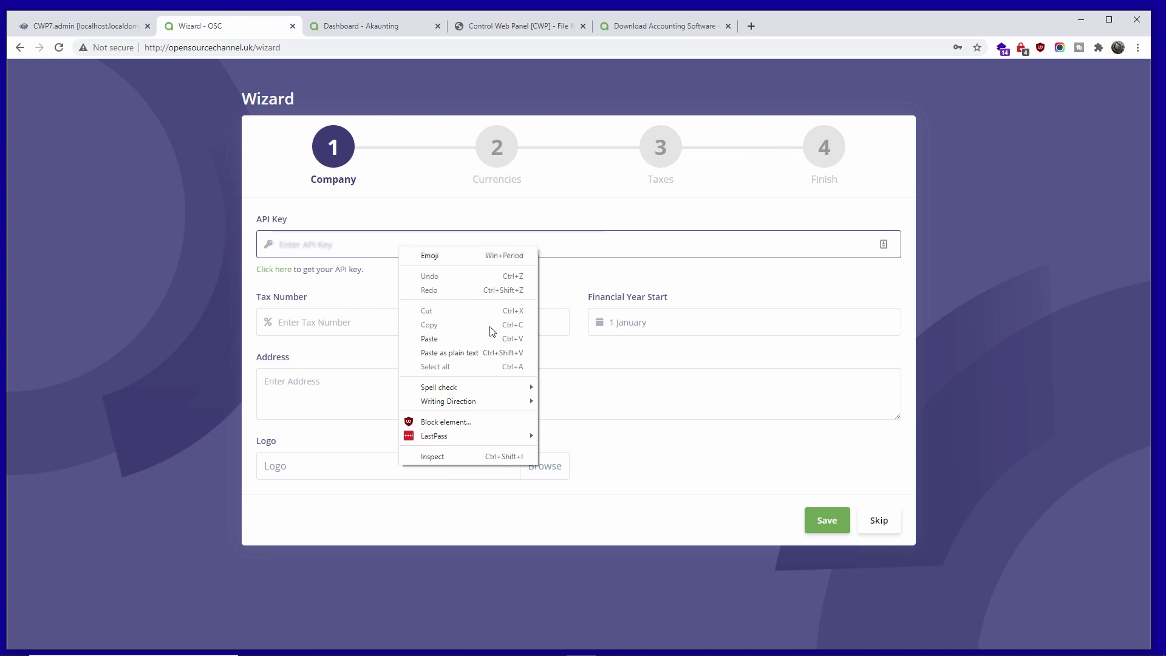
{"action": "left_click", "coordinate": [481, 335]}
{"action": "left_click", "coordinate": [482, 332]}
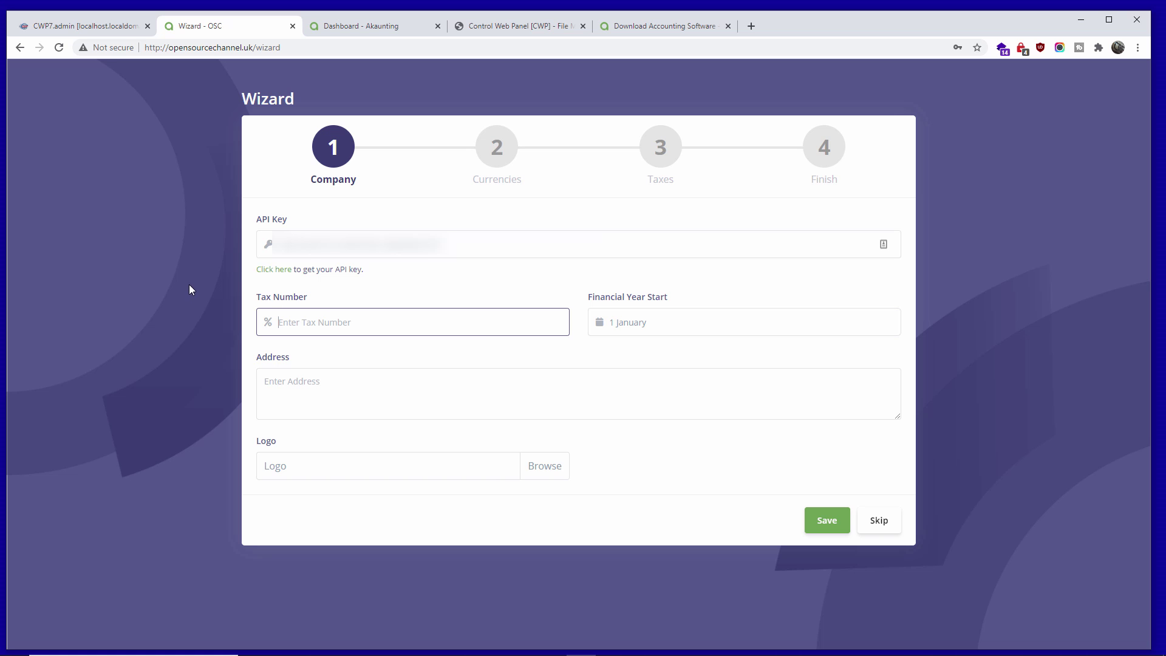
- Set the financial year start to 5 April, enter the company address, and save the Company step
{"action": "left_click", "coordinate": [677, 331]}
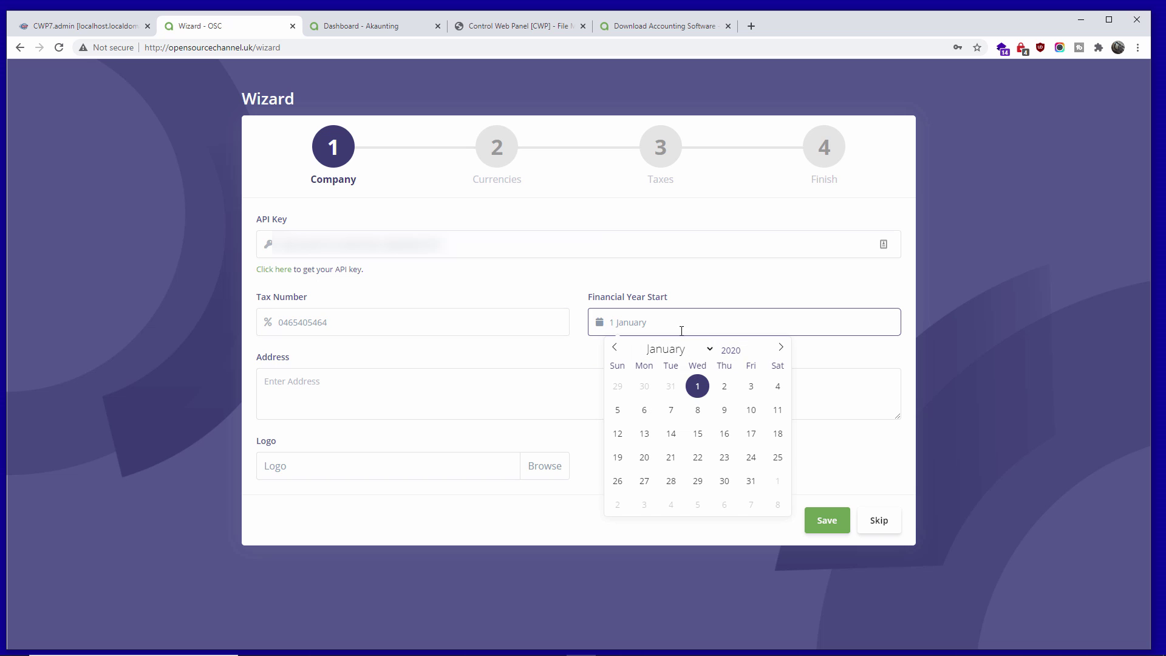
{"action": "left_click", "coordinate": [708, 350]}
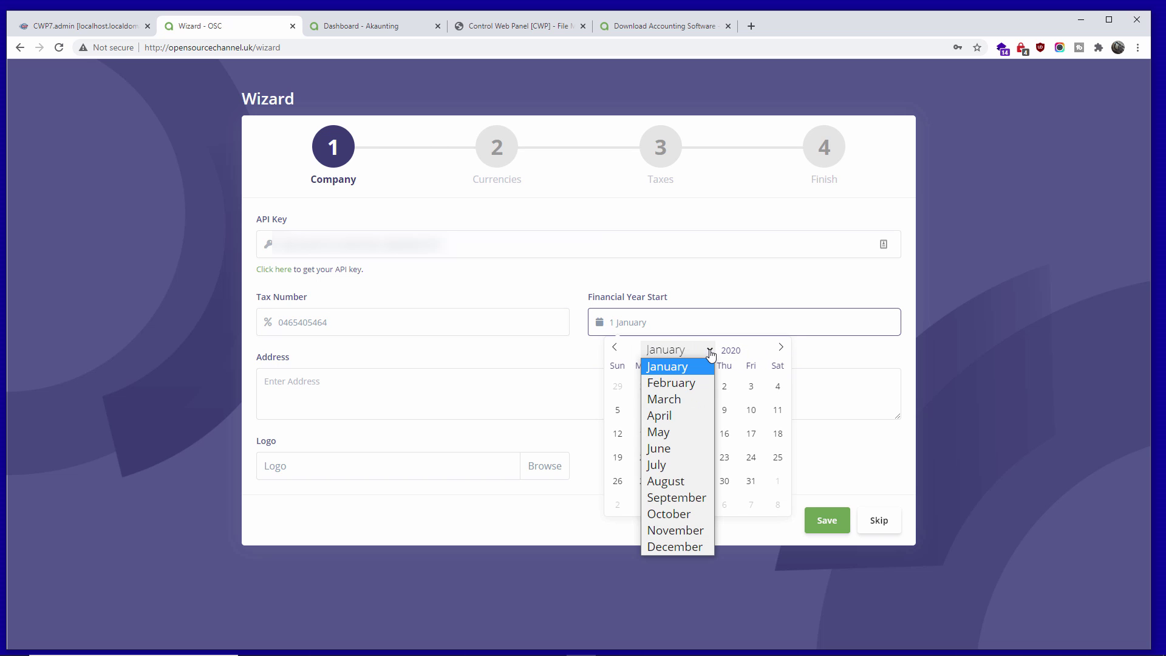
{"action": "left_click", "coordinate": [684, 413]}
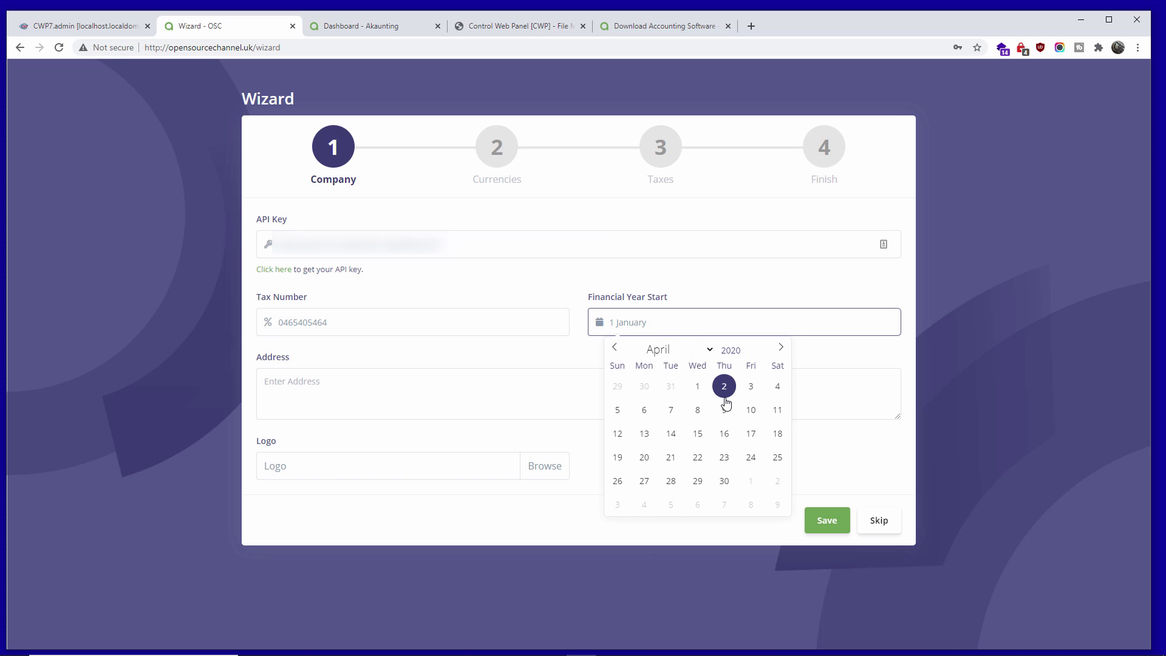
{"action": "left_click", "coordinate": [618, 409]}
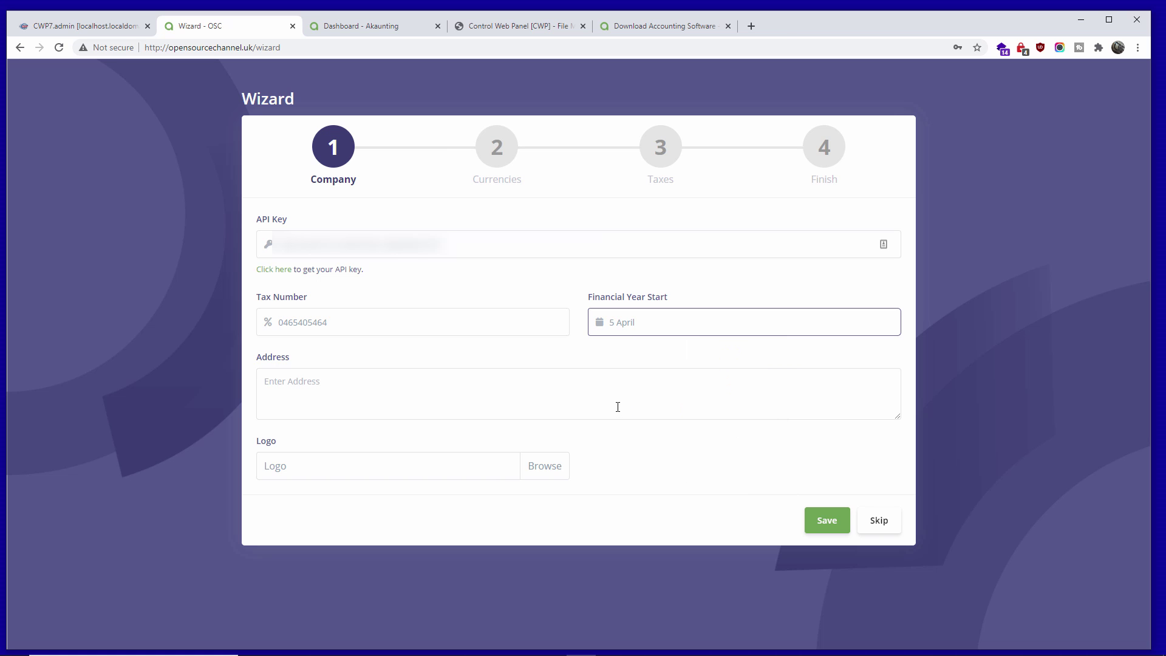
{"action": "left_click", "coordinate": [384, 394]}
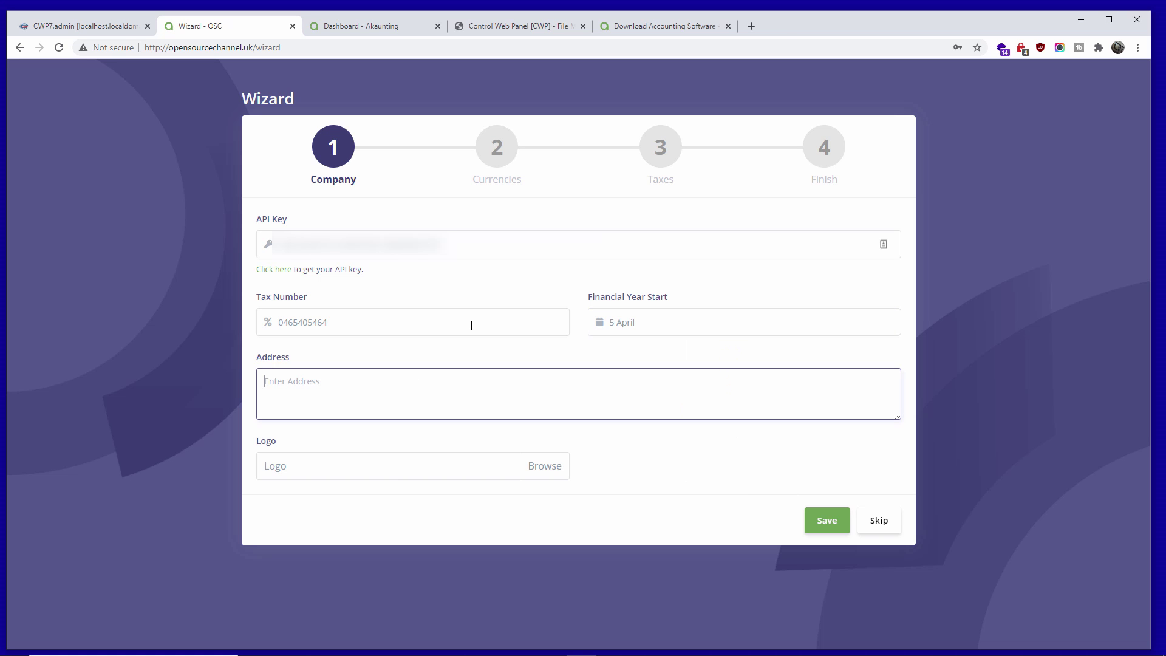
{"action": "type", "text": "OSC Address"}
{"action": "left_click", "coordinate": [835, 529]}
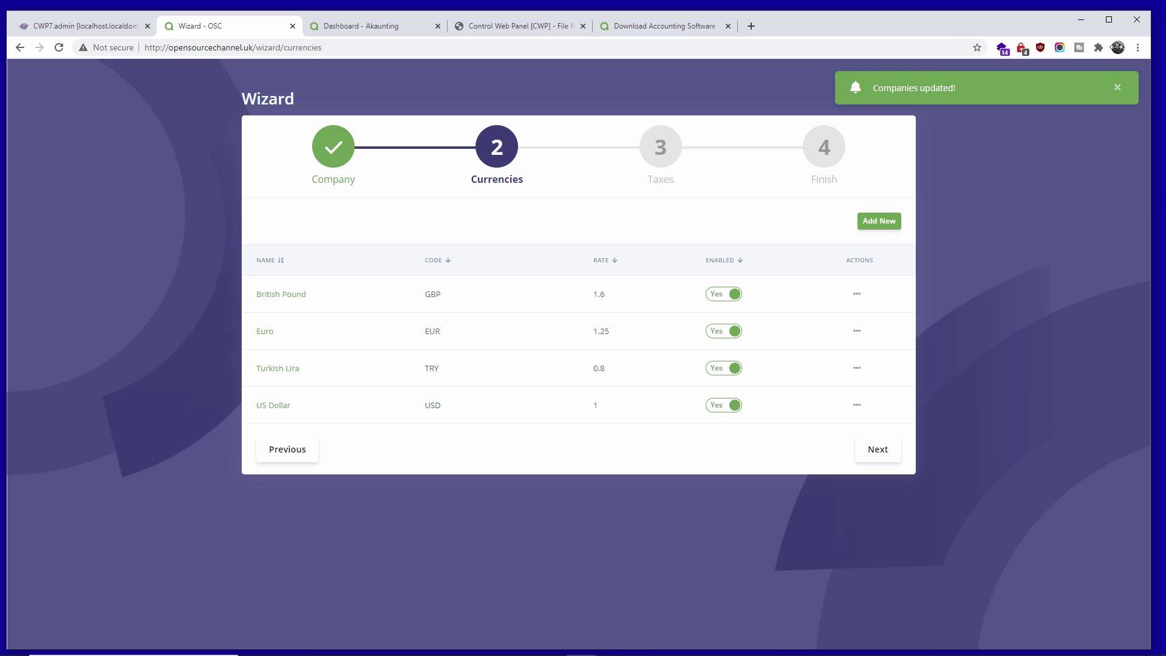
- Leave Euro enabled with British Pound and US Dollar, Turkish Lira disabled, then advance to Taxes
{"action": "left_click", "coordinate": [1118, 87]}
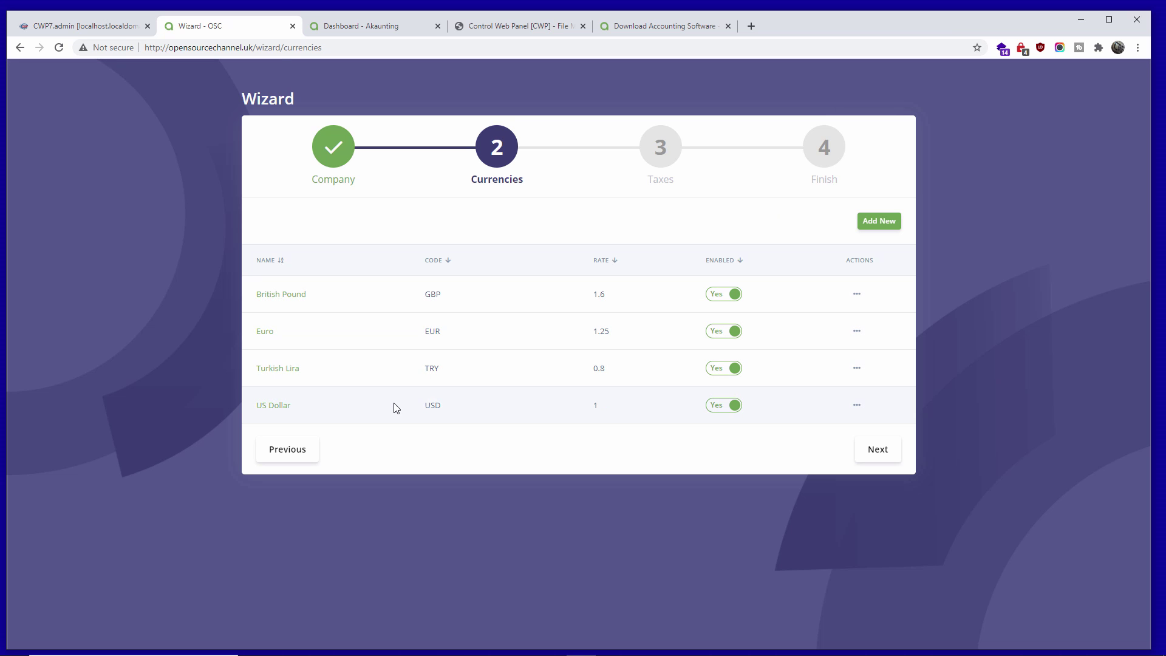
{"action": "left_click", "coordinate": [736, 407]}
{"action": "left_click", "coordinate": [736, 369]}
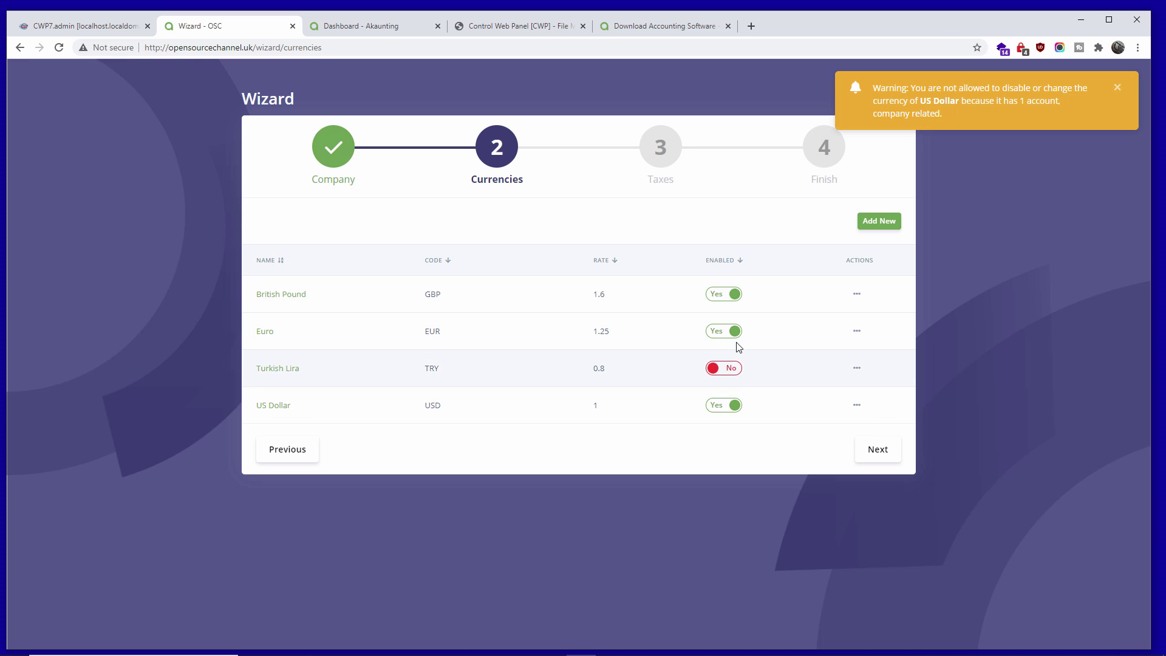
{"action": "left_click", "coordinate": [734, 332]}
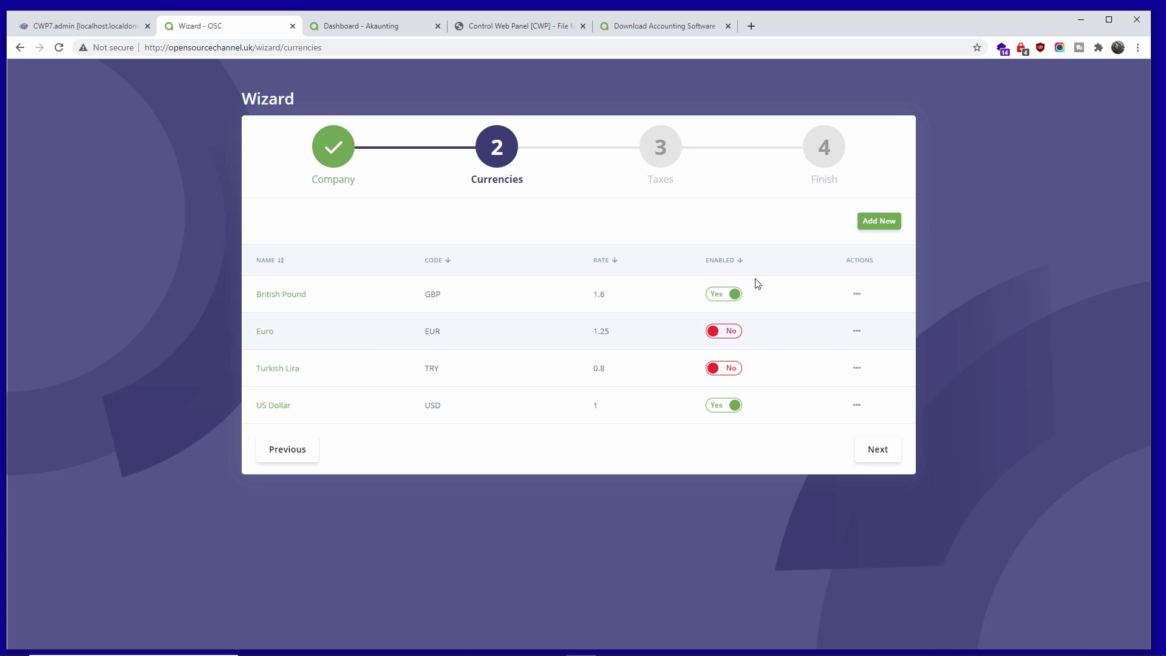
{"action": "left_click", "coordinate": [732, 332]}
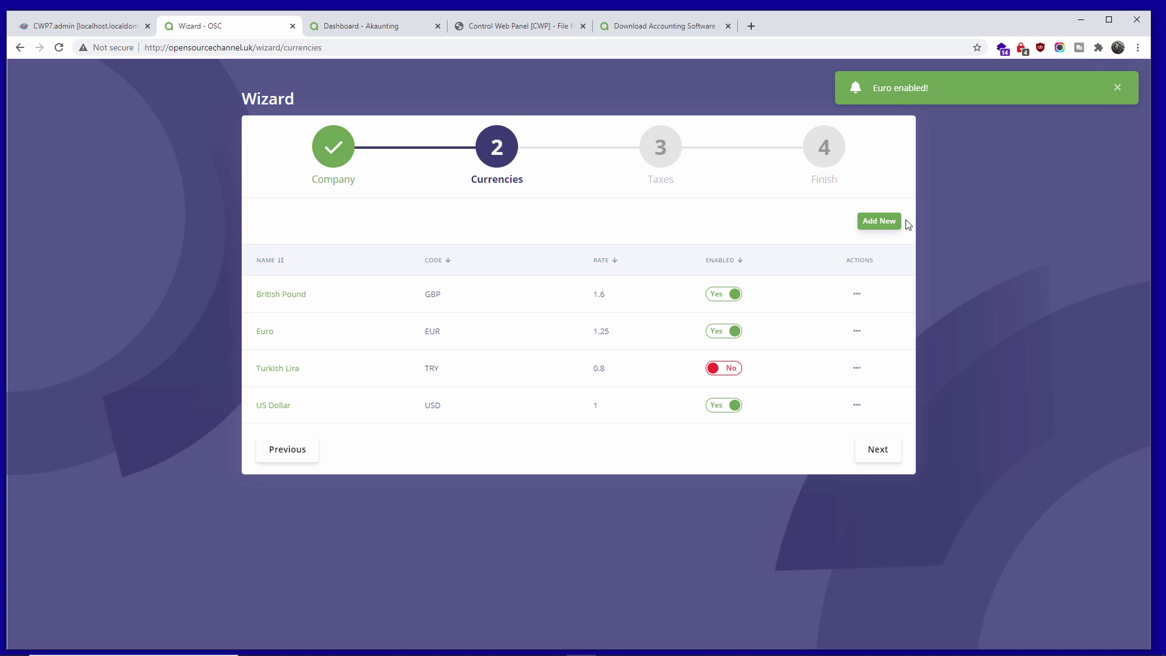
{"action": "left_click", "coordinate": [1119, 87]}
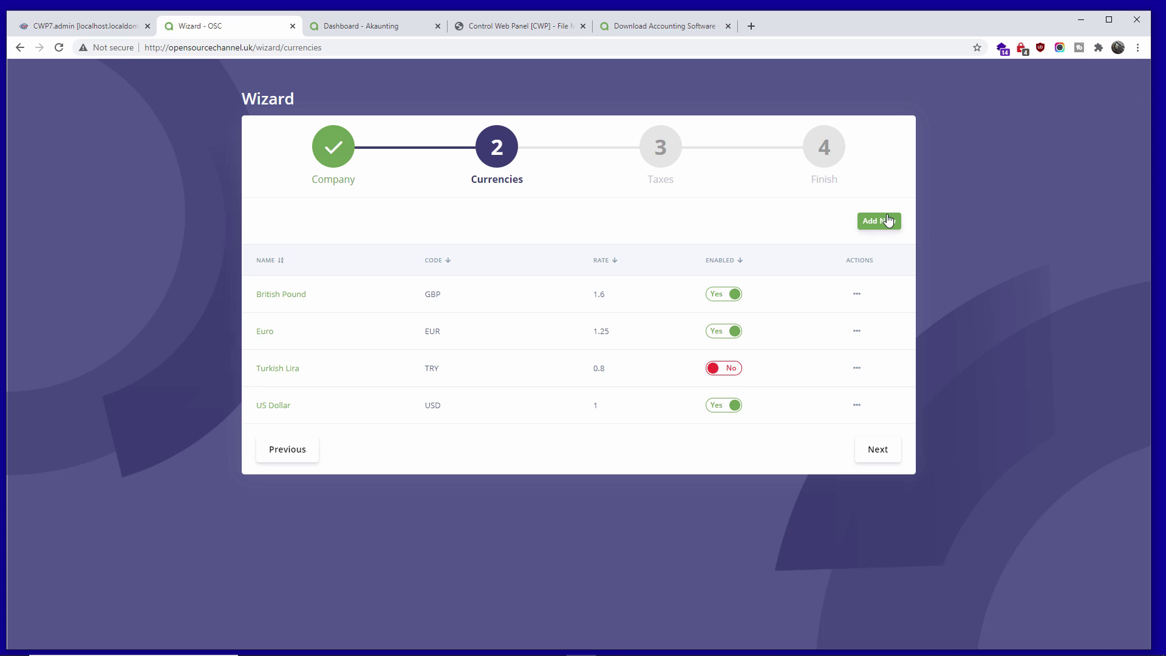
{"action": "left_click", "coordinate": [890, 454]}
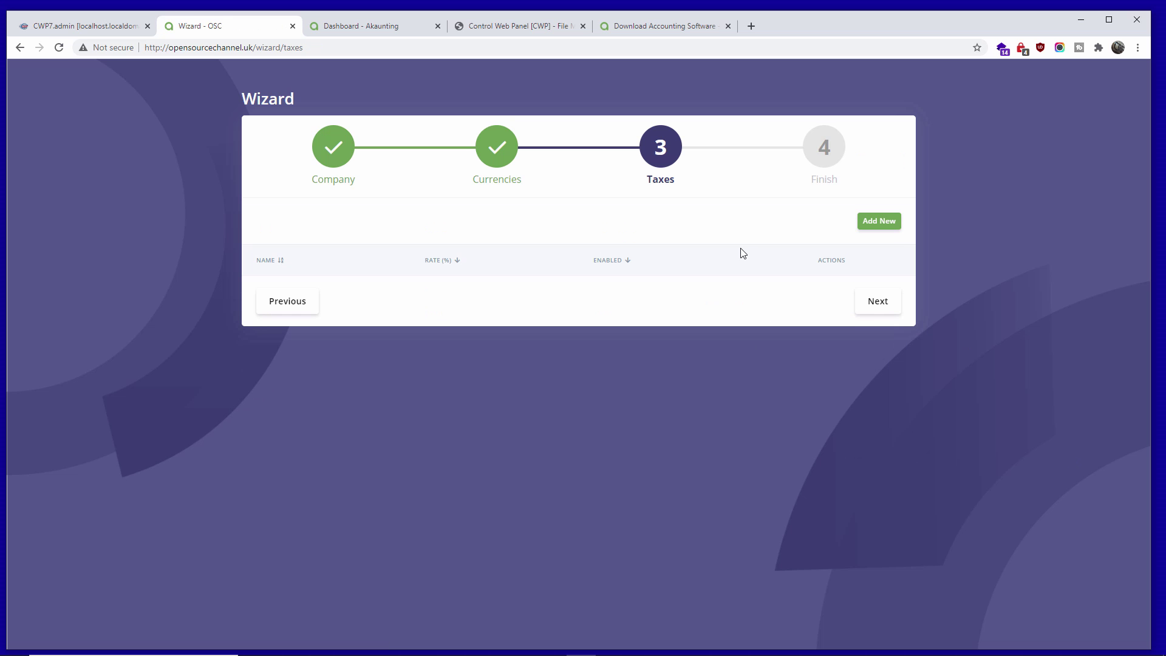
- Add a new tax named VAT with a 20% rate, then advance to the Finish step
{"action": "left_click", "coordinate": [883, 232]}
{"action": "left_click", "coordinate": [390, 318]}
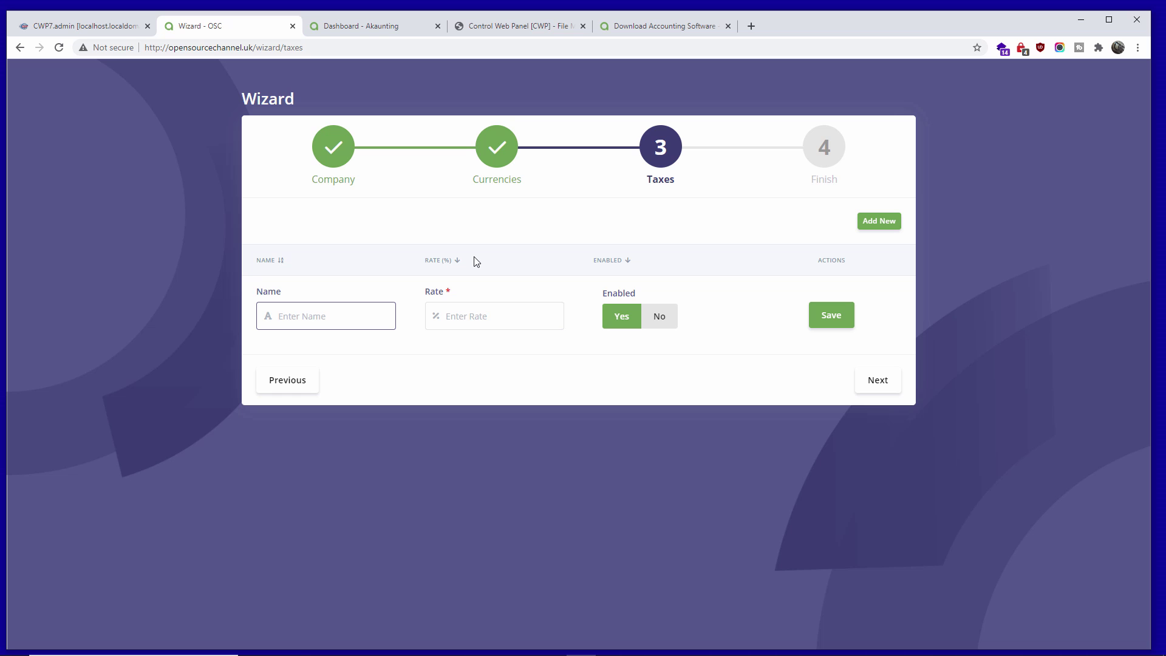
{"action": "type", "text": "VAT"}
{"action": "key", "text": "Tab"}
{"action": "type", "text": "2"}
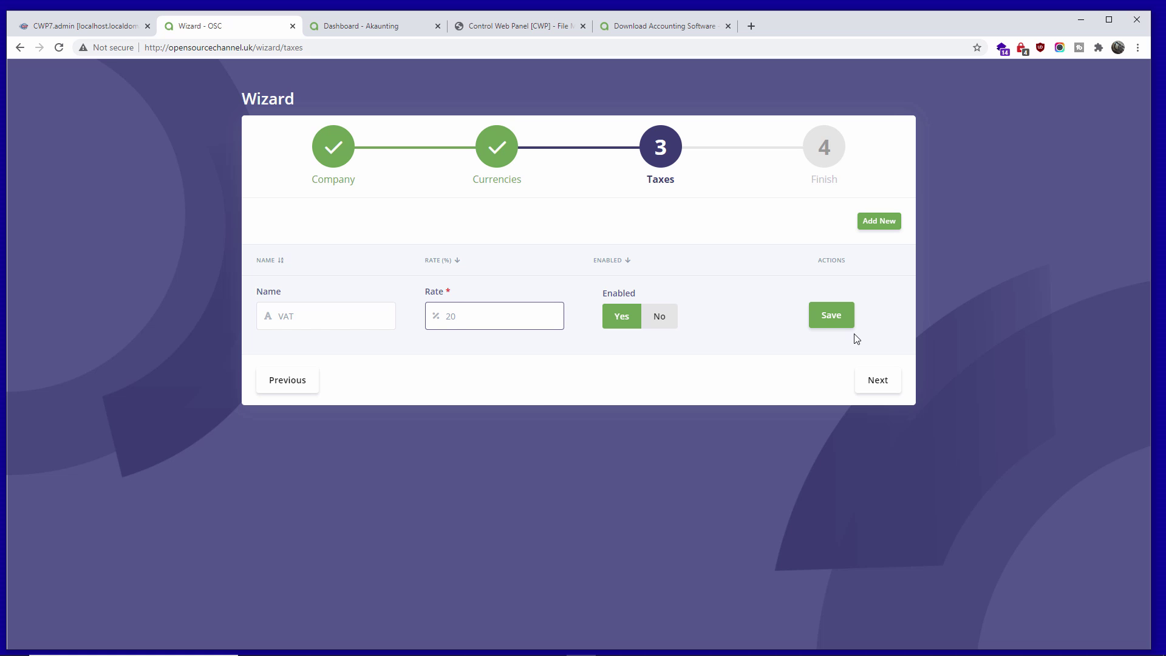
{"action": "left_click", "coordinate": [837, 328]}
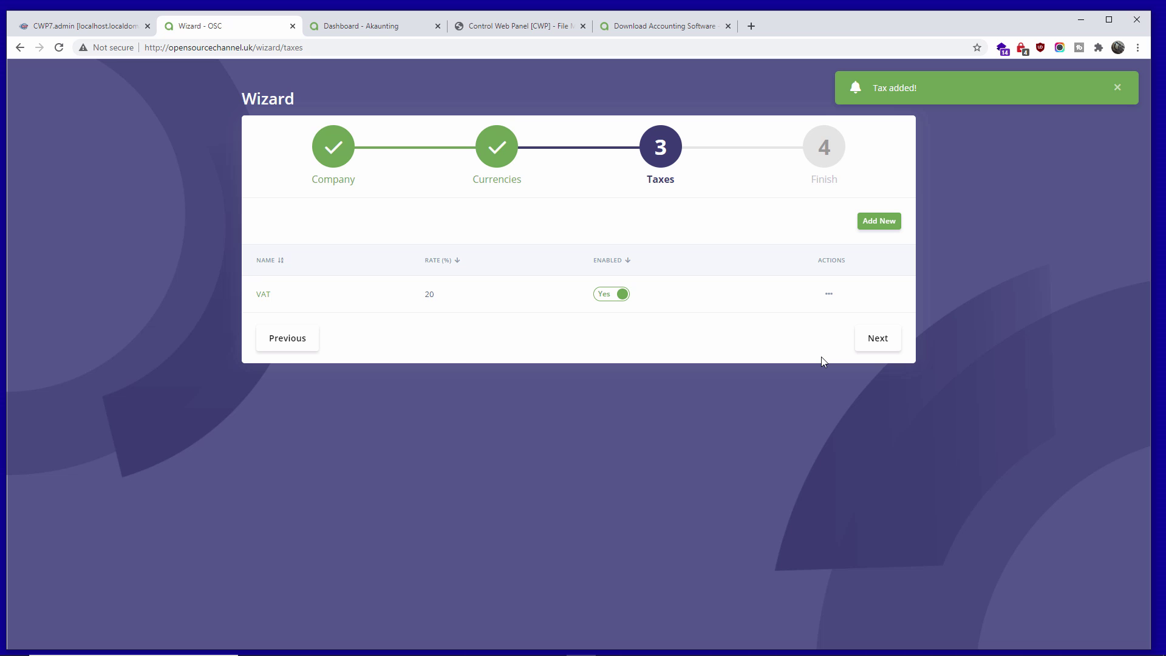
{"action": "left_click", "coordinate": [1119, 88]}
{"action": "left_click", "coordinate": [880, 344]}
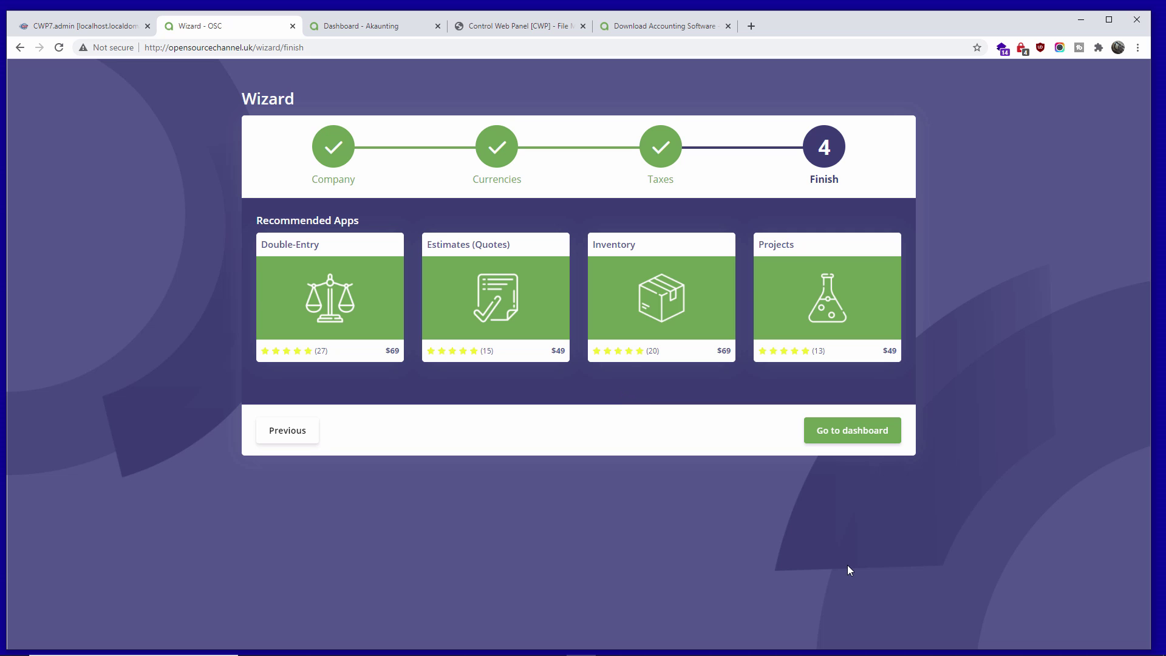
- Choose Go to dashboard on the Finish step to open the OSC company dashboard
{"action": "left_click", "coordinate": [859, 441]}
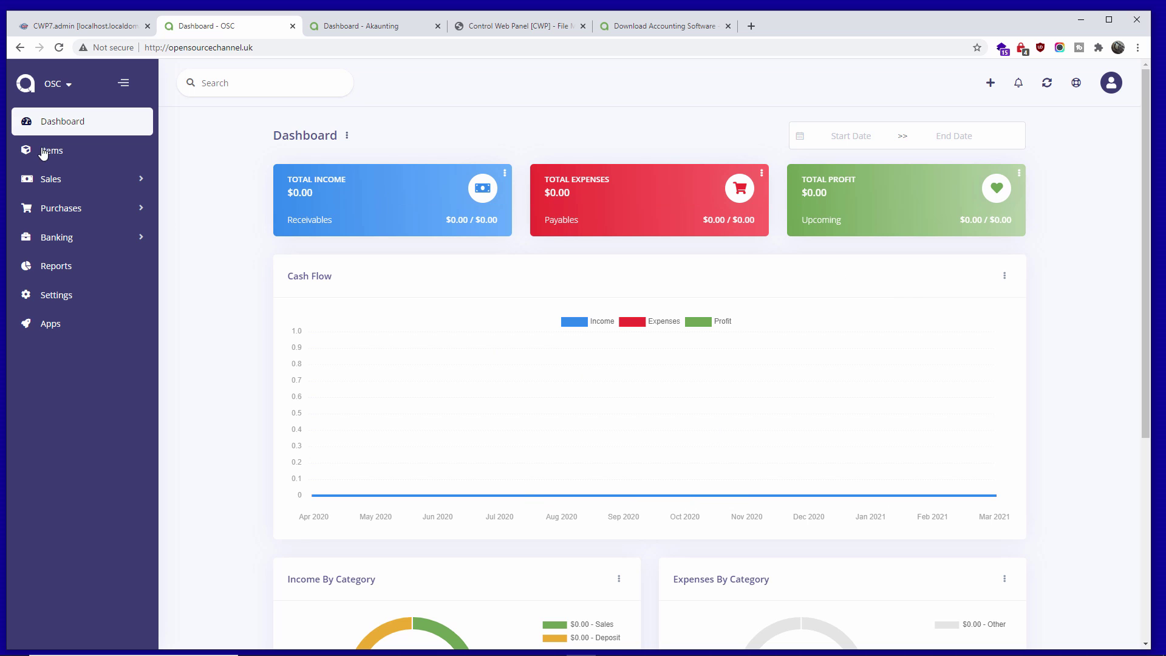
- Browse Items, then check Localisation settings (5 April year start, London time zone) without saving
{"action": "left_click", "coordinate": [62, 157]}
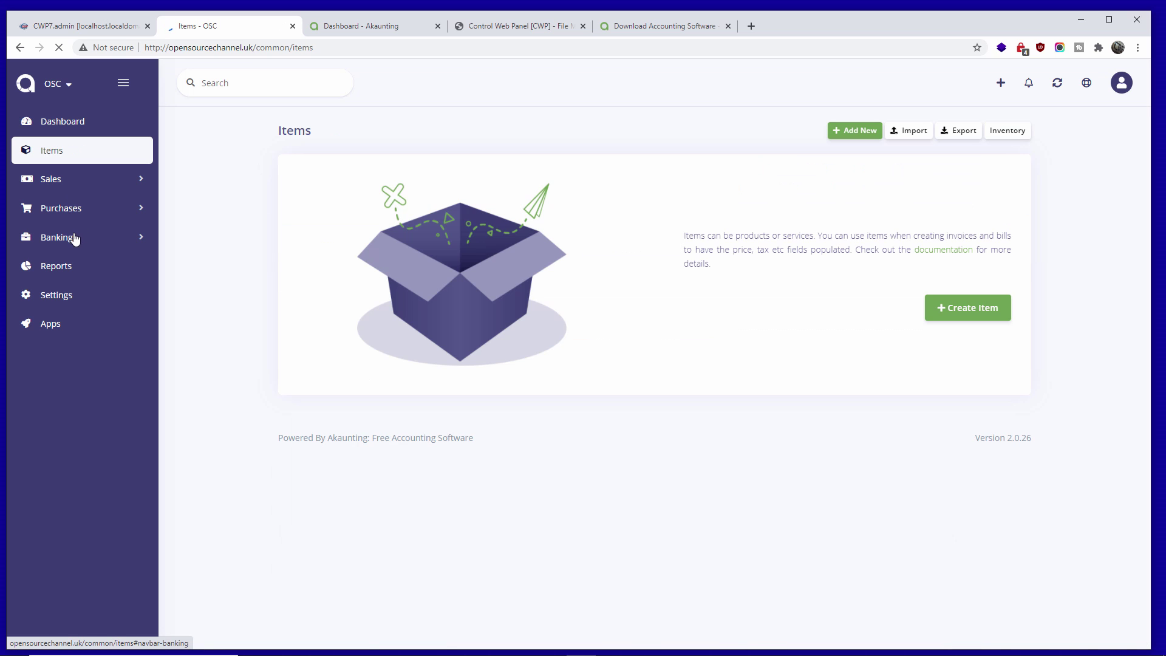
{"action": "left_click", "coordinate": [69, 298]}
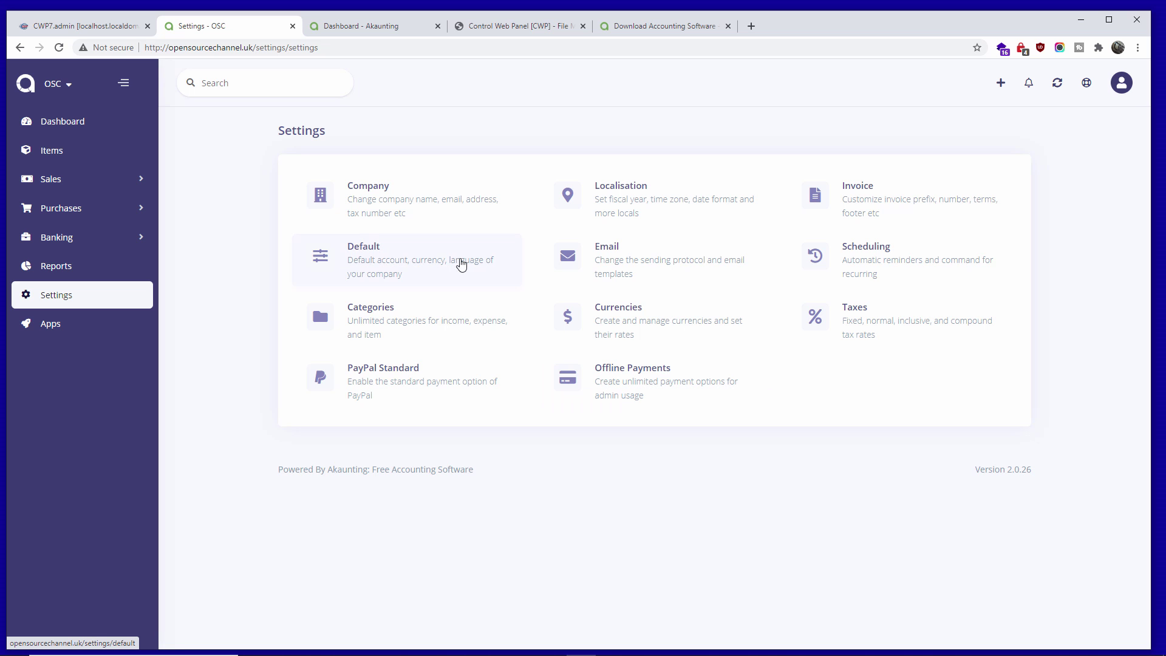
{"action": "left_click", "coordinate": [617, 206]}
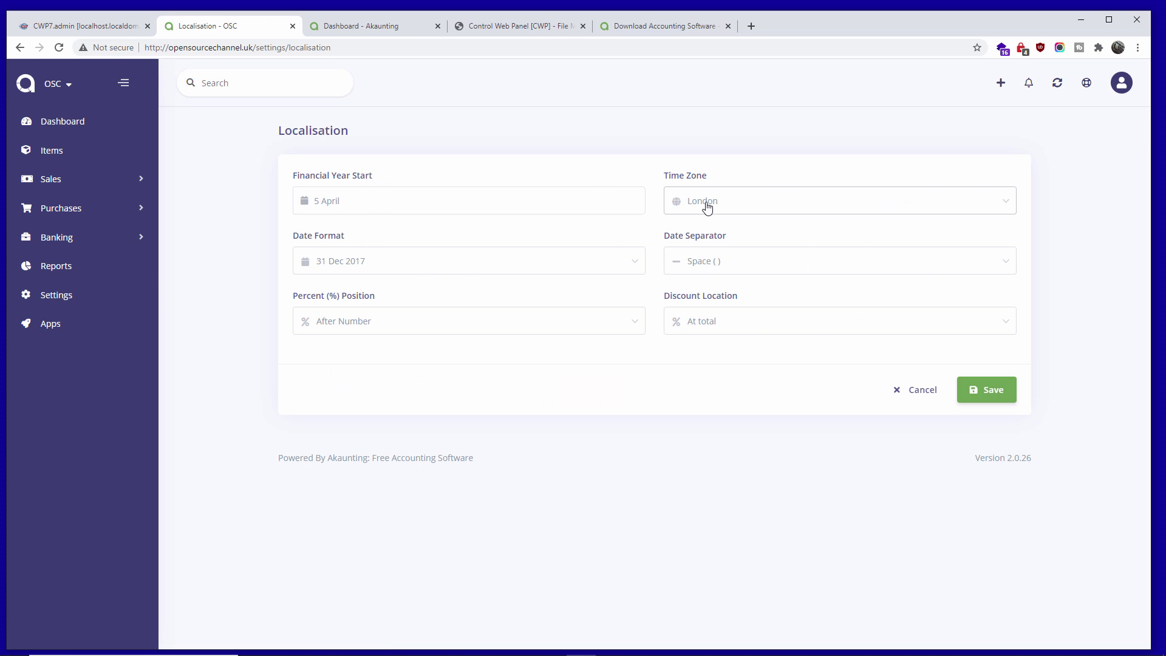
{"action": "left_click", "coordinate": [899, 389]}
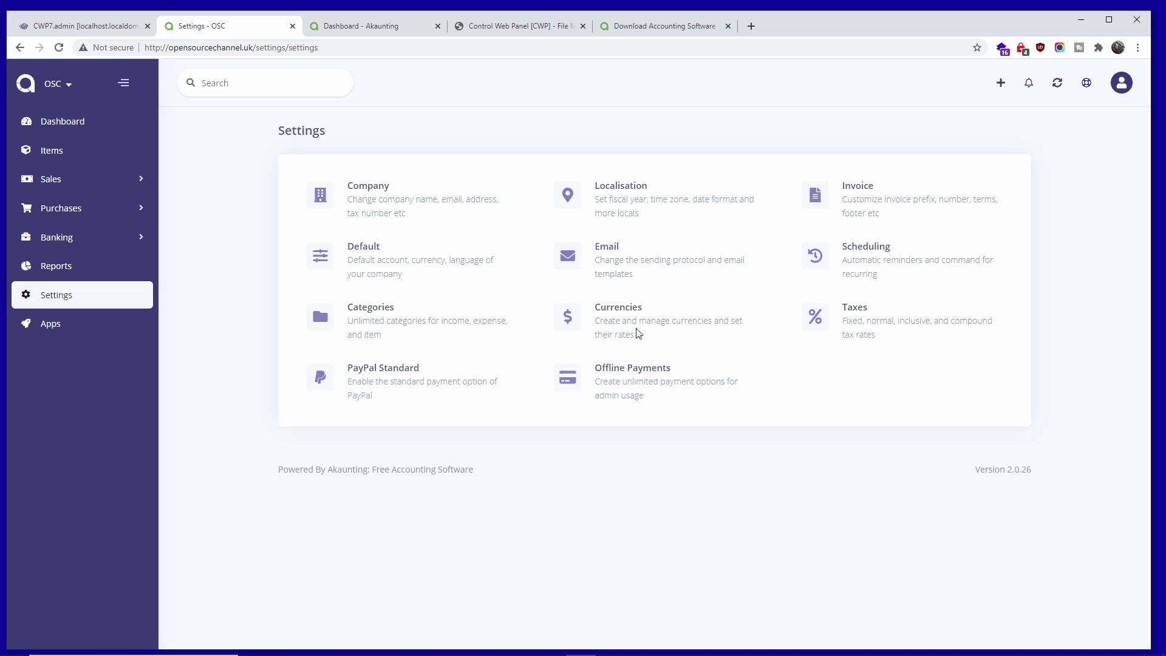
- In Currencies settings, try disabling US Dollar, dismiss the refusal warning, and return to the dashboard
{"action": "left_click", "coordinate": [624, 311]}
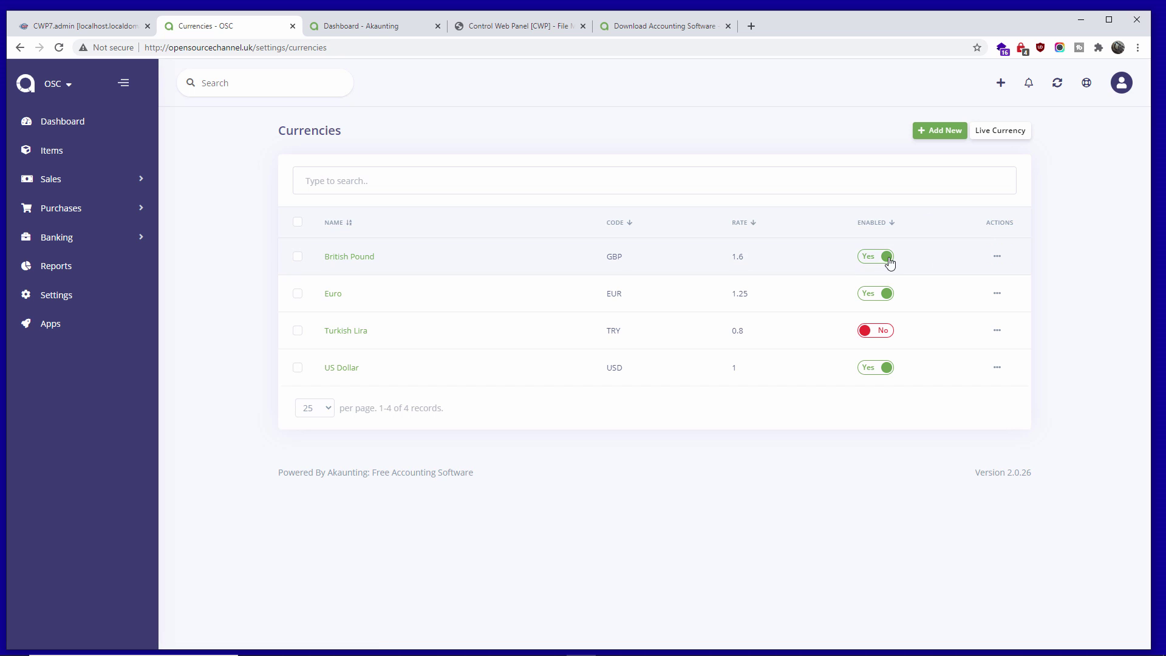
{"action": "left_click", "coordinate": [887, 368]}
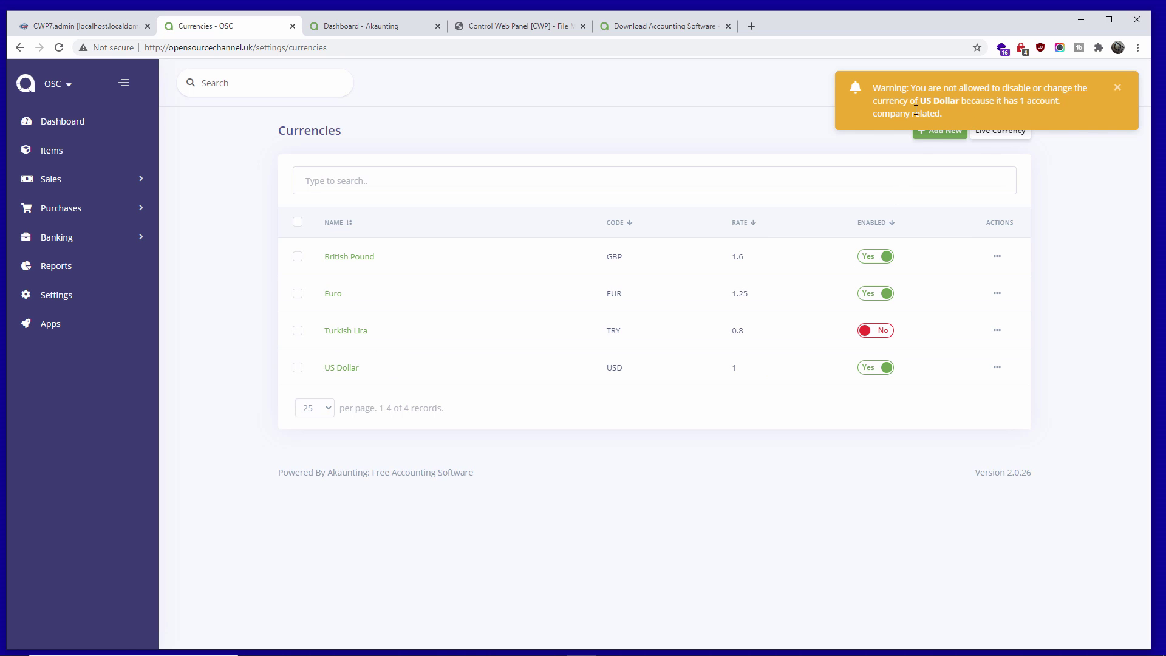
{"action": "left_click", "coordinate": [1118, 90]}
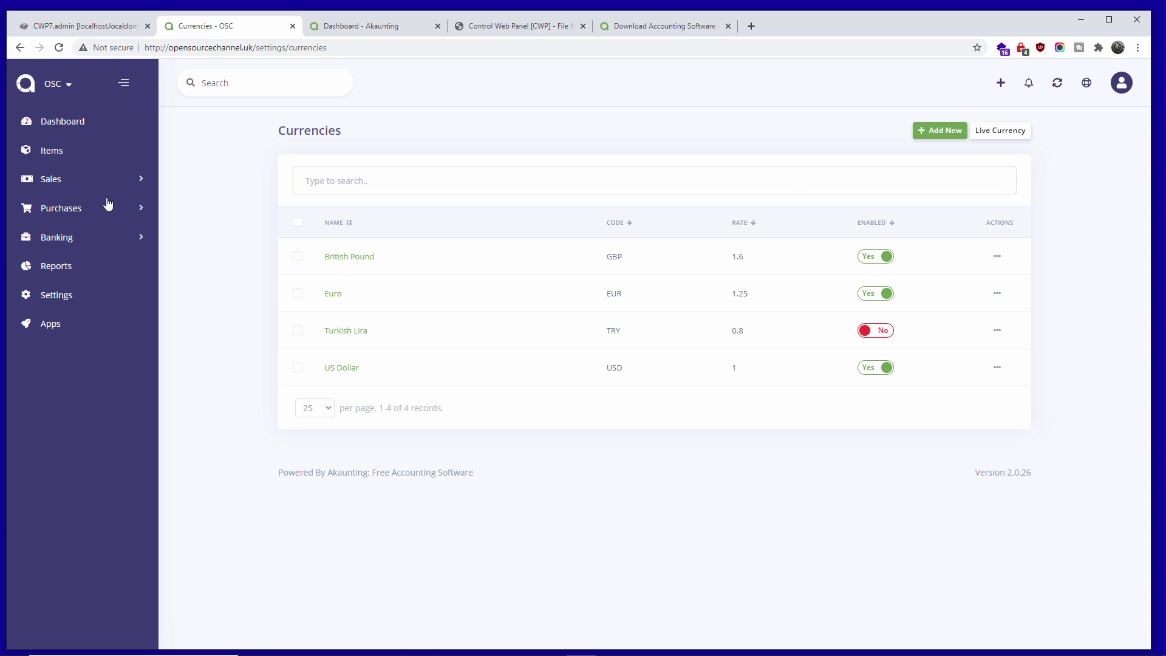
{"action": "left_click", "coordinate": [74, 123]}
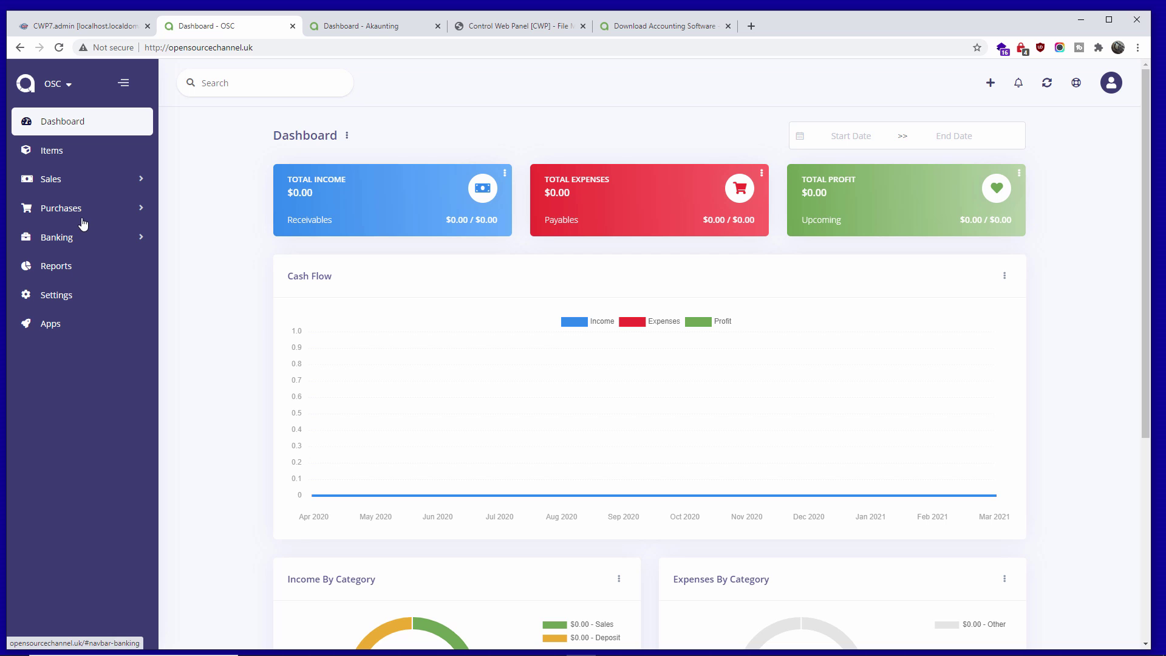
- Choose British Pound as the Currency in Settings > Default and save
{"action": "left_click", "coordinate": [62, 303]}
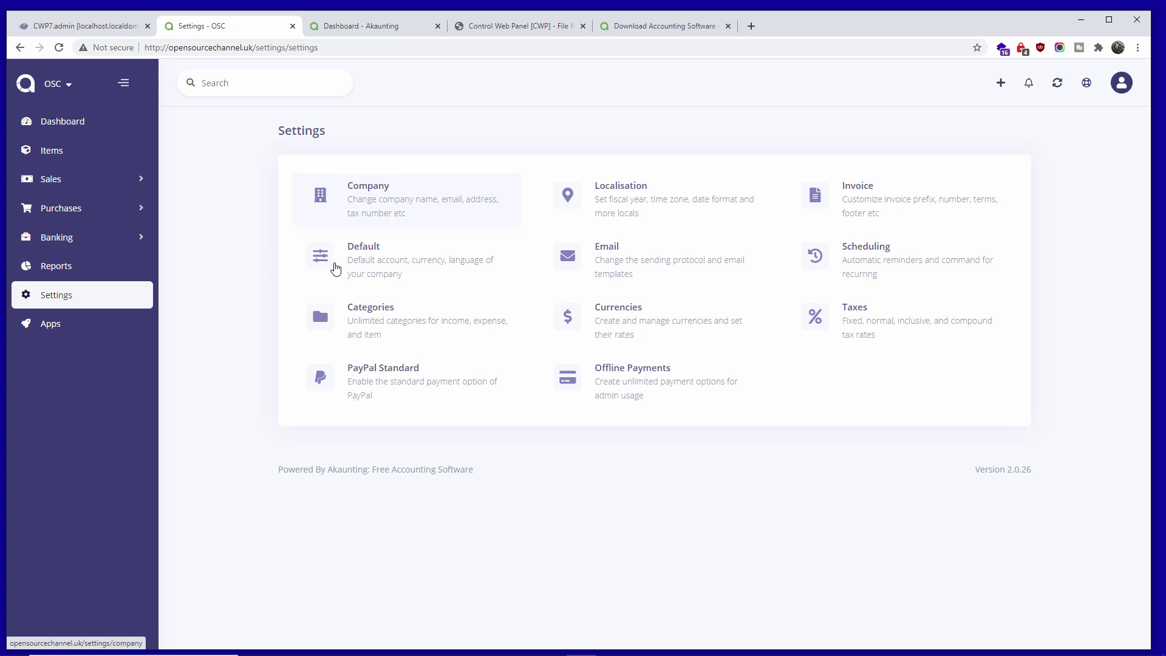
{"action": "left_click", "coordinate": [464, 330]}
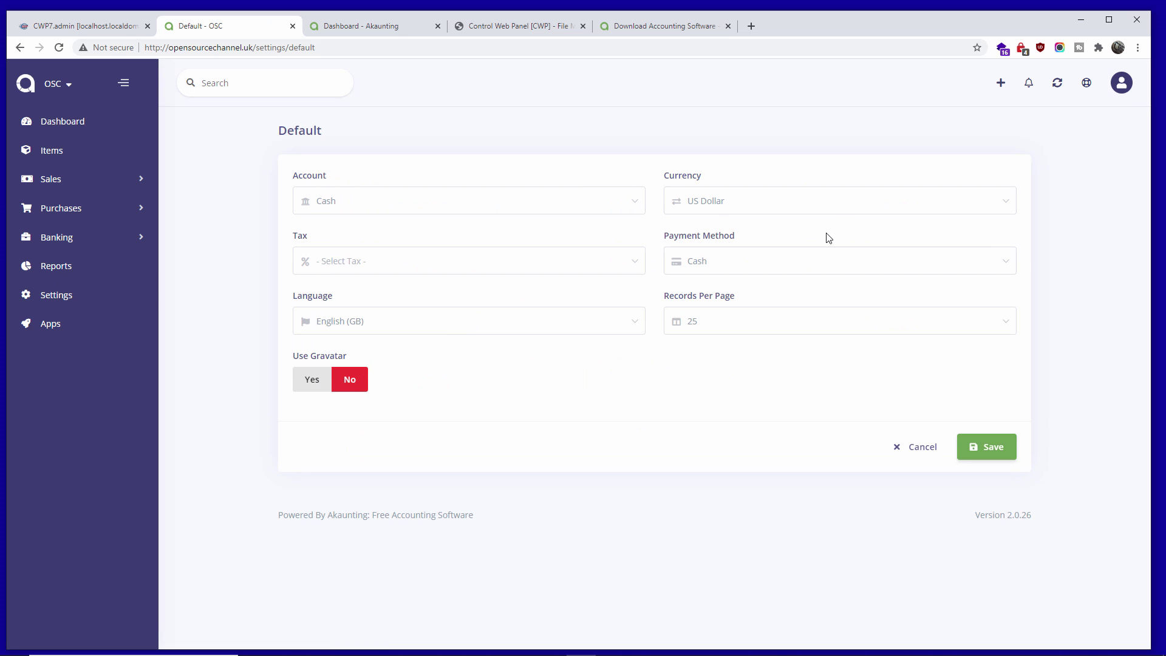
{"action": "left_click", "coordinate": [723, 206]}
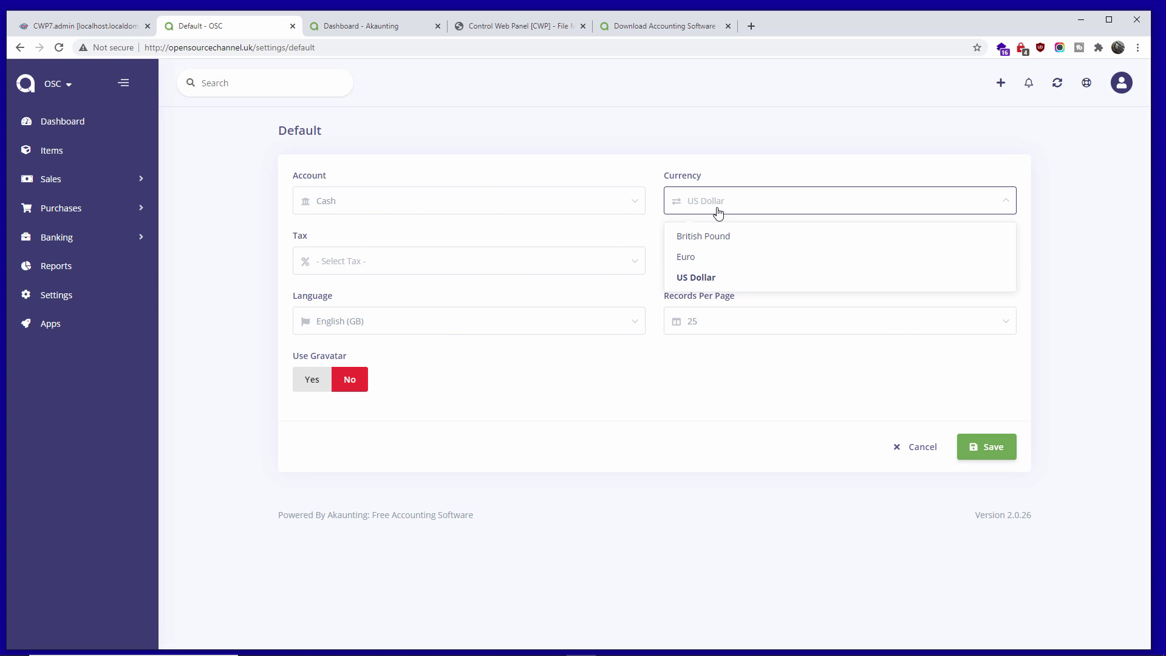
{"action": "left_click", "coordinate": [715, 236]}
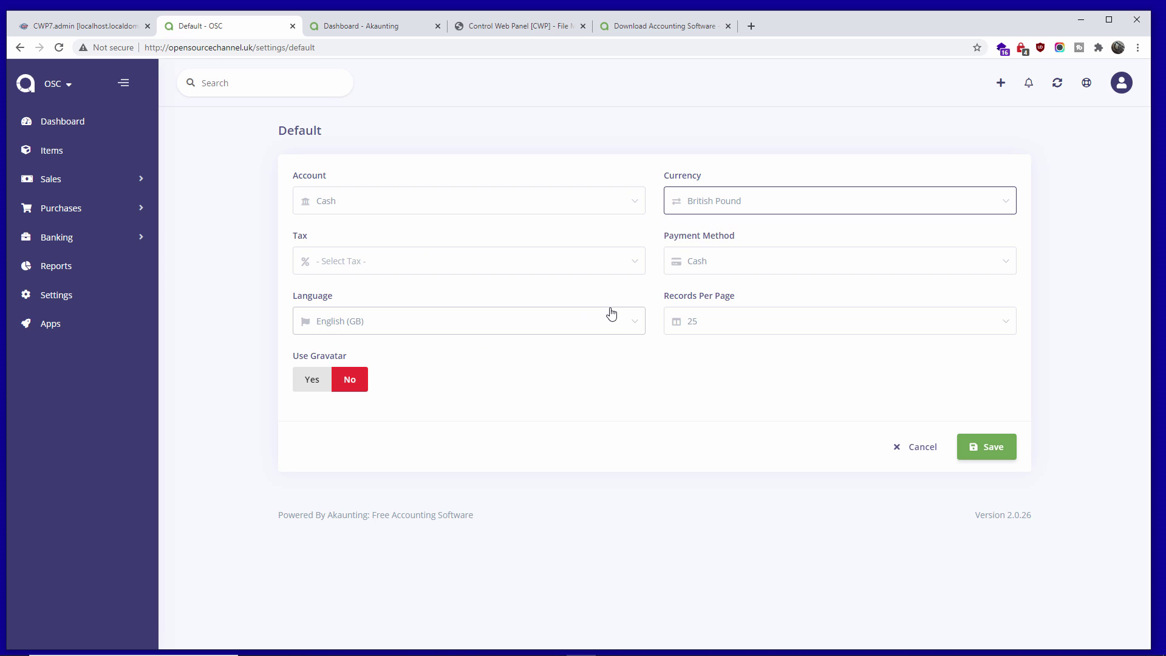
{"action": "left_click", "coordinate": [986, 447]}
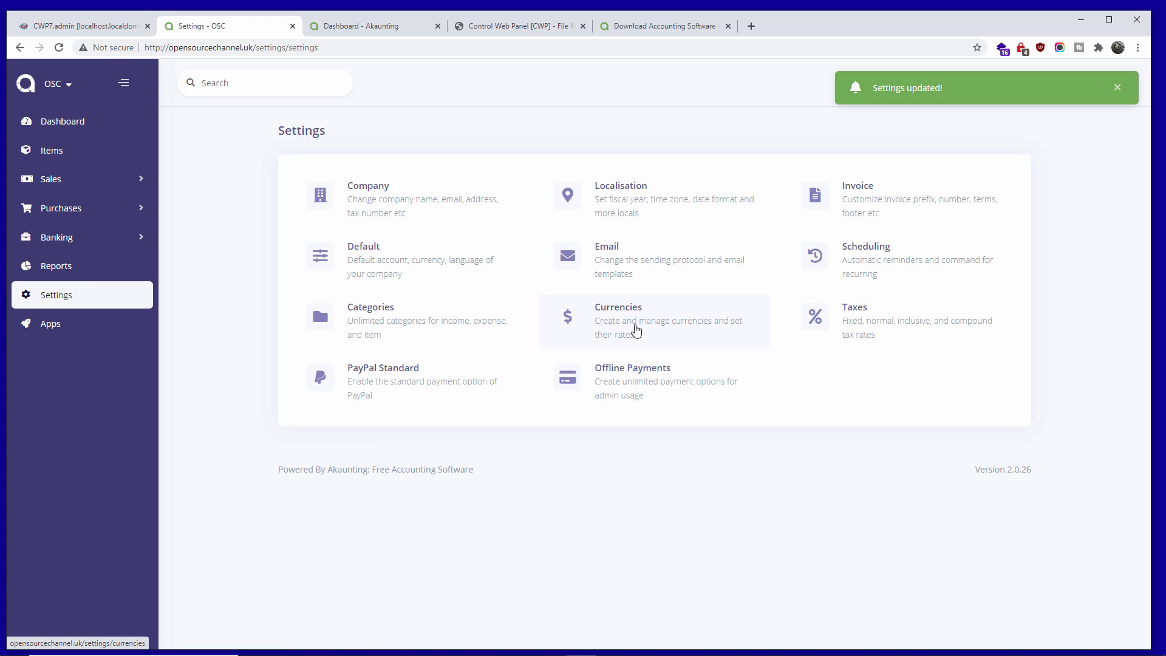
- Check Currencies shows British Pound at rate 1, view the £0.00 dashboard, then reopen Settings
{"action": "left_click", "coordinate": [636, 331]}
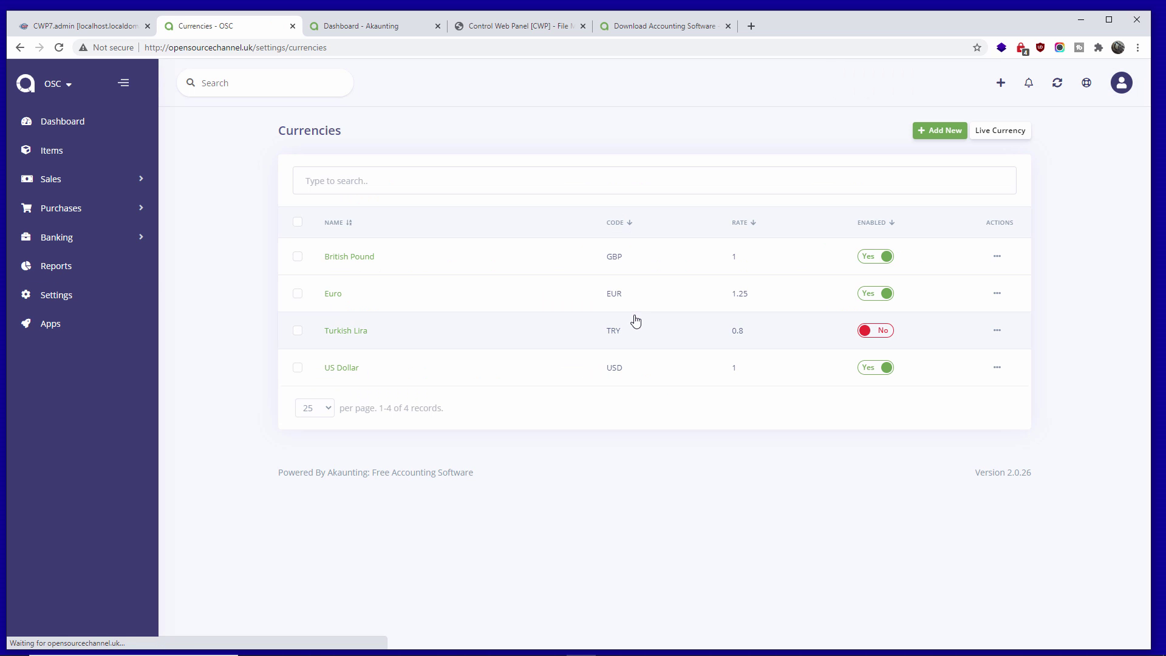
{"action": "left_click", "coordinate": [877, 371]}
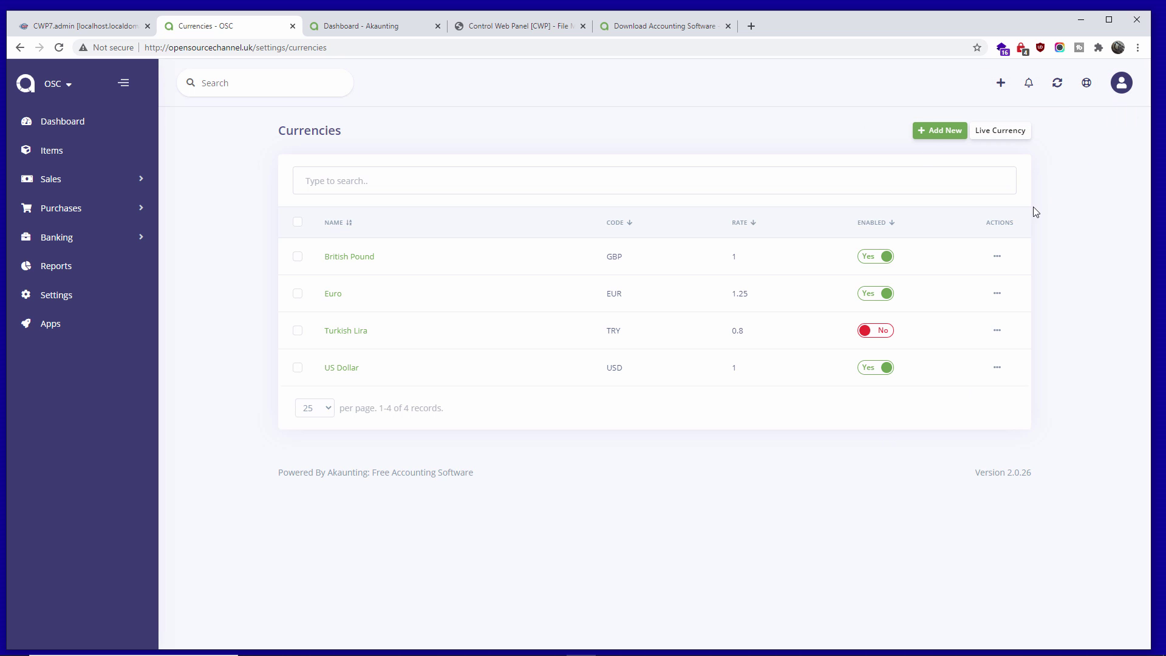
{"action": "left_click", "coordinate": [97, 121]}
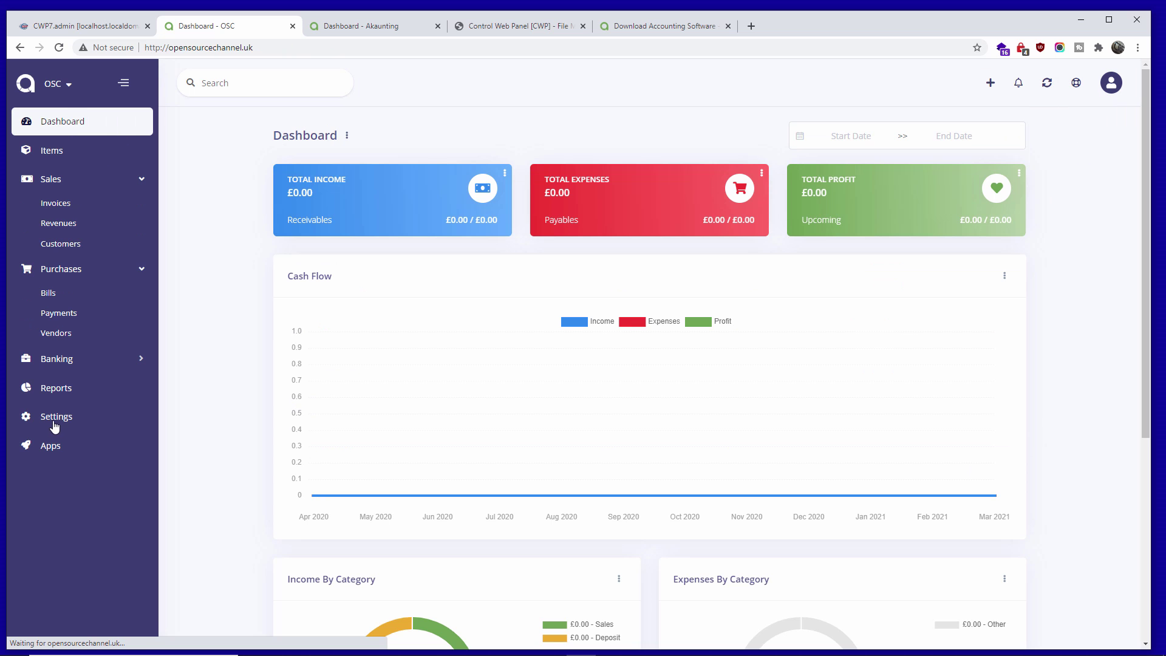
{"action": "left_click", "coordinate": [93, 426]}
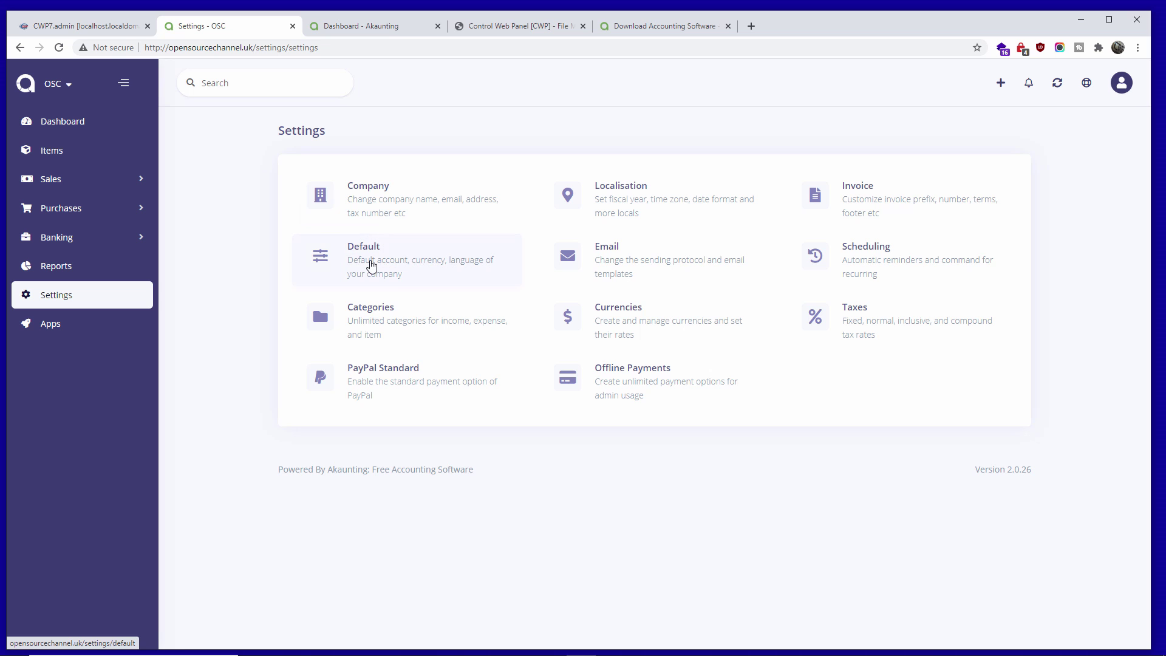
- After glancing at Company settings, pick VAT (20%) as the default Tax and save
{"action": "left_click", "coordinate": [360, 195]}
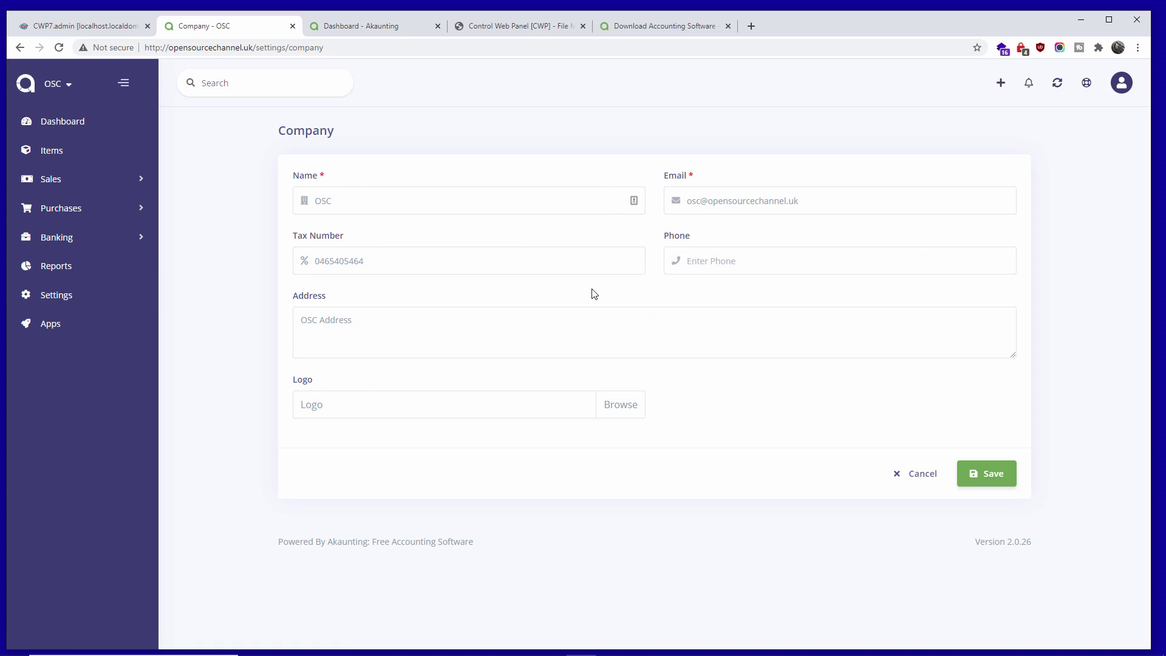
{"action": "left_click", "coordinate": [20, 49]}
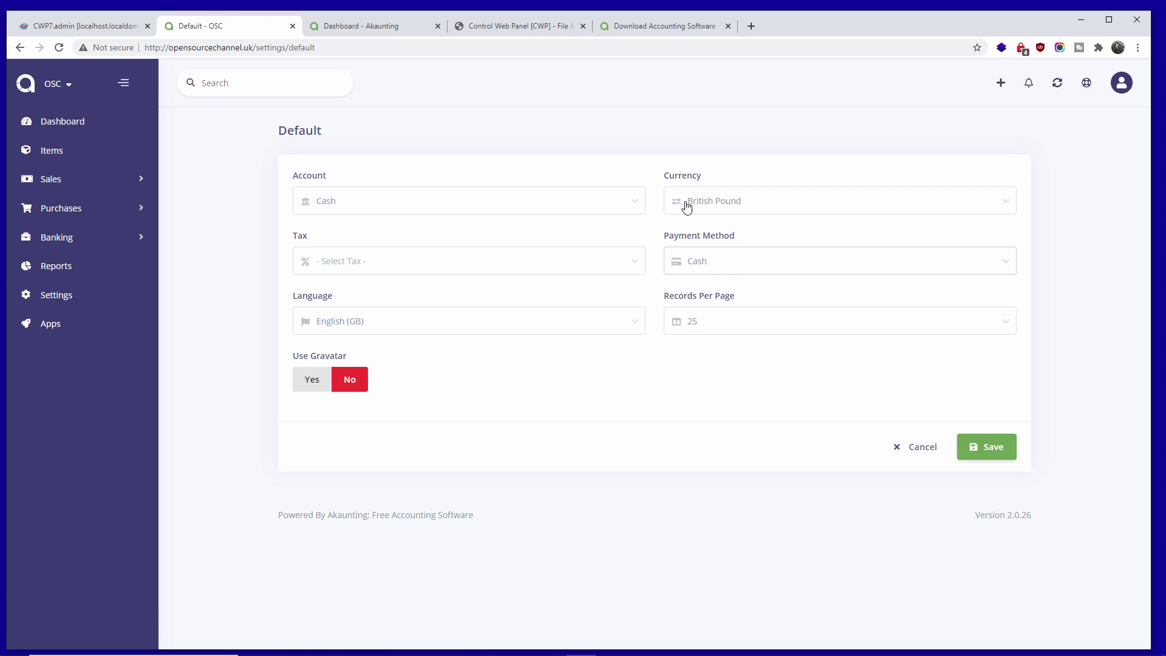
{"action": "left_click", "coordinate": [359, 266]}
{"action": "left_click", "coordinate": [350, 296]}
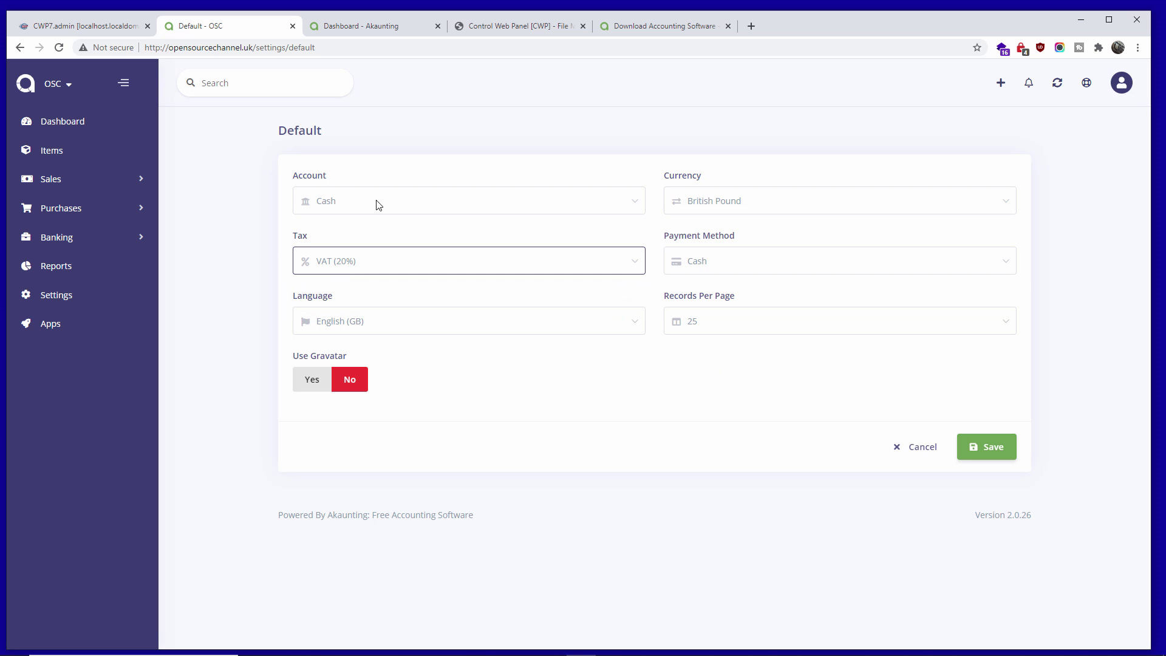
{"action": "left_click", "coordinate": [996, 448]}
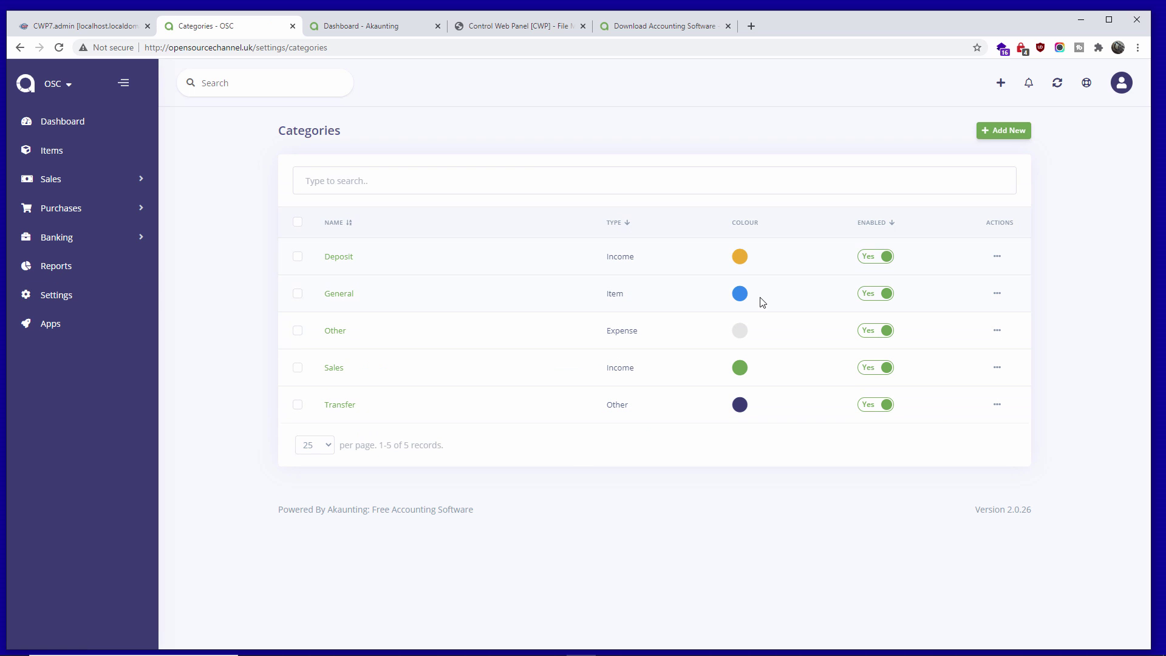
- Return from the Categories page to the Akaunting Settings overview
{"action": "left_click", "coordinate": [57, 304]}
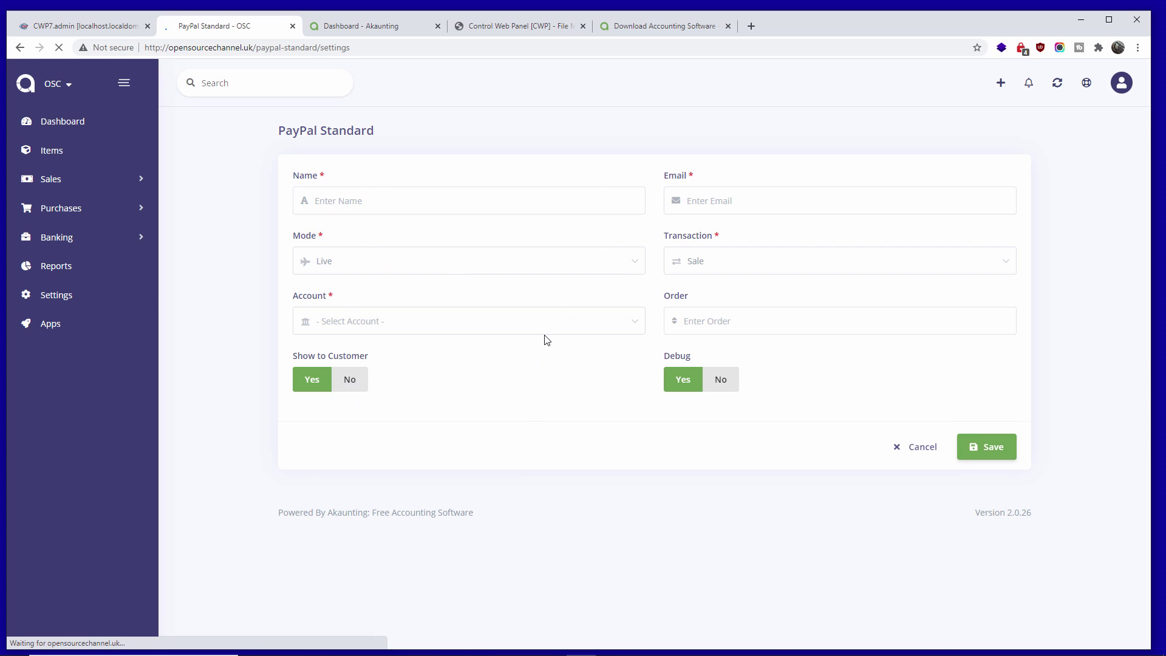
- Keep PayPal Standard mode on Sandbox and choose Cash as the receiving account
{"action": "left_click", "coordinate": [711, 197]}
{"action": "left_click", "coordinate": [428, 264]}
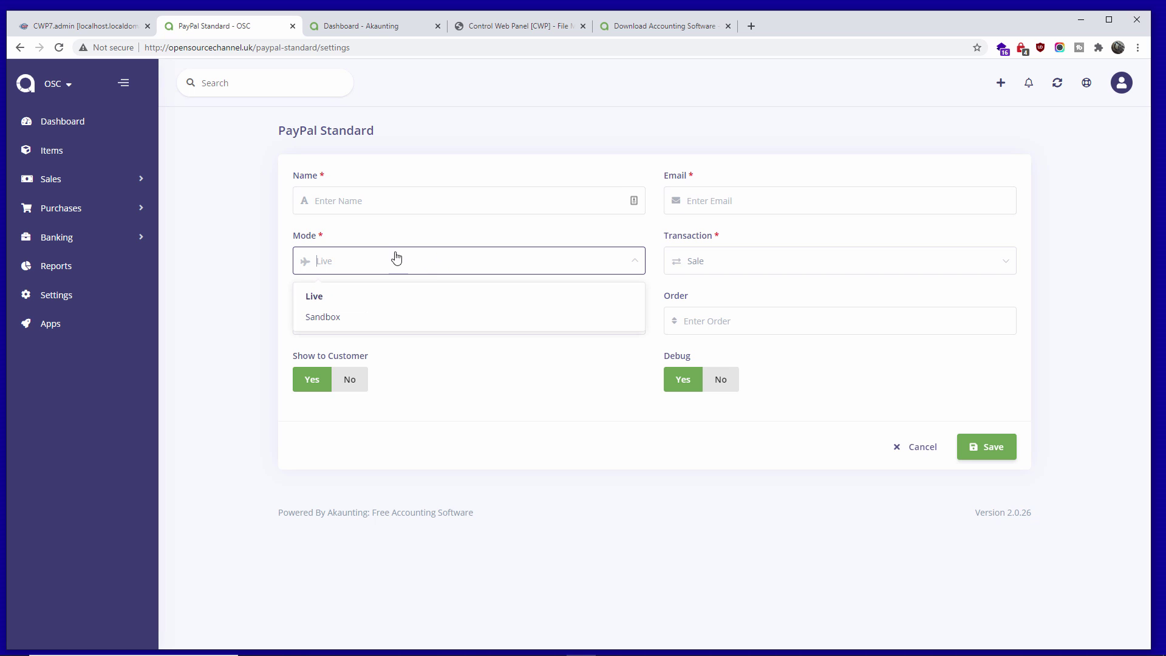
{"action": "left_click", "coordinate": [316, 318]}
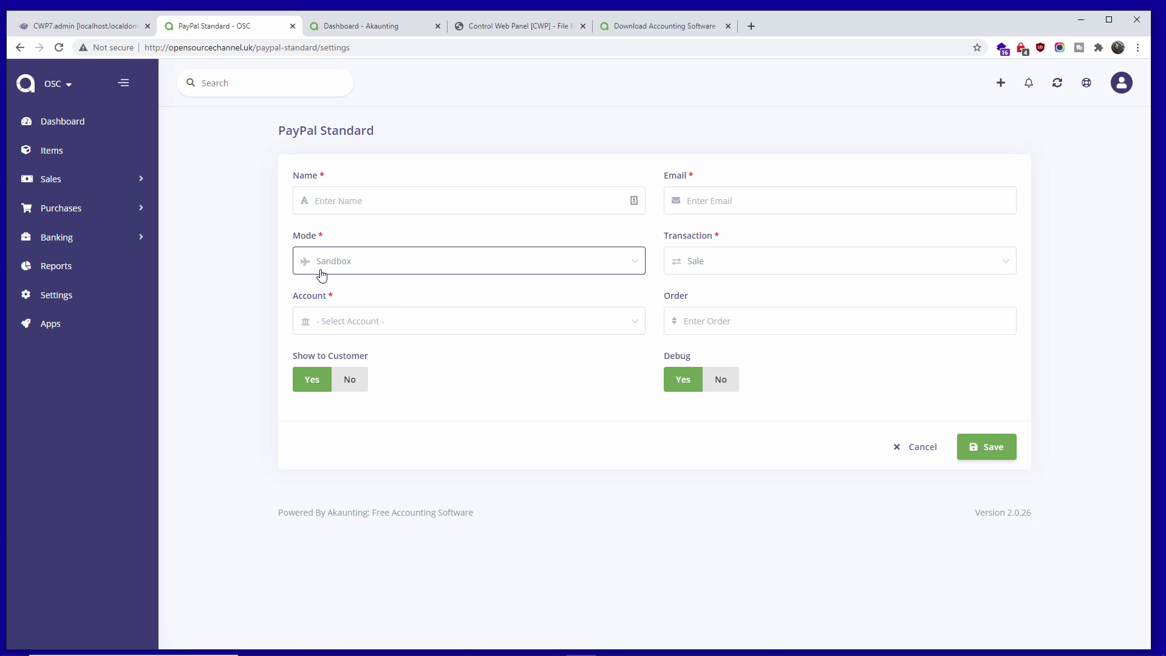
{"action": "left_click", "coordinate": [374, 321]}
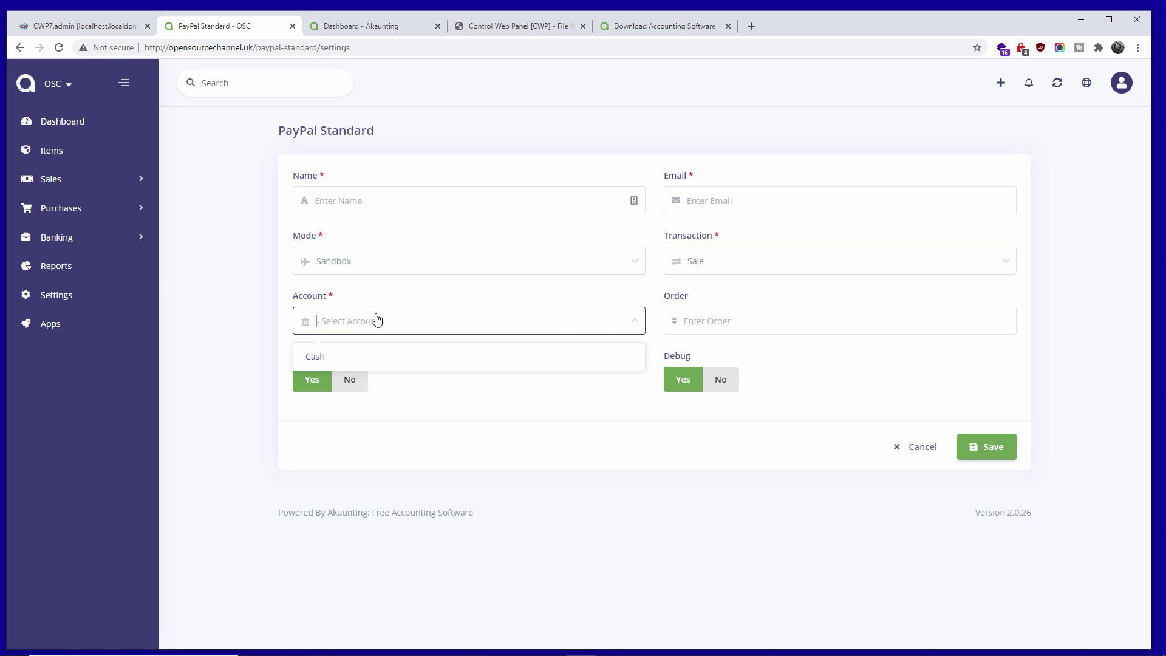
{"action": "left_click", "coordinate": [319, 357]}
{"action": "left_click", "coordinate": [386, 268]}
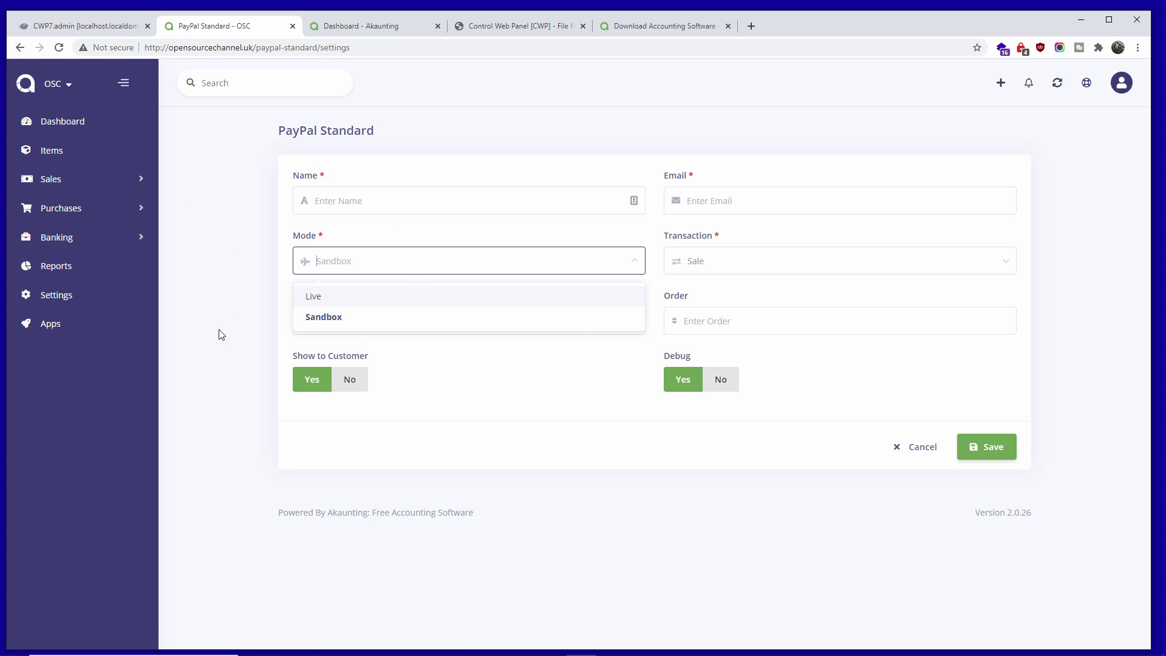
{"action": "left_click", "coordinate": [404, 268]}
- Keep Sale as the transaction type and check the PayPal e-mail and Order fields
{"action": "left_click", "coordinate": [726, 265]}
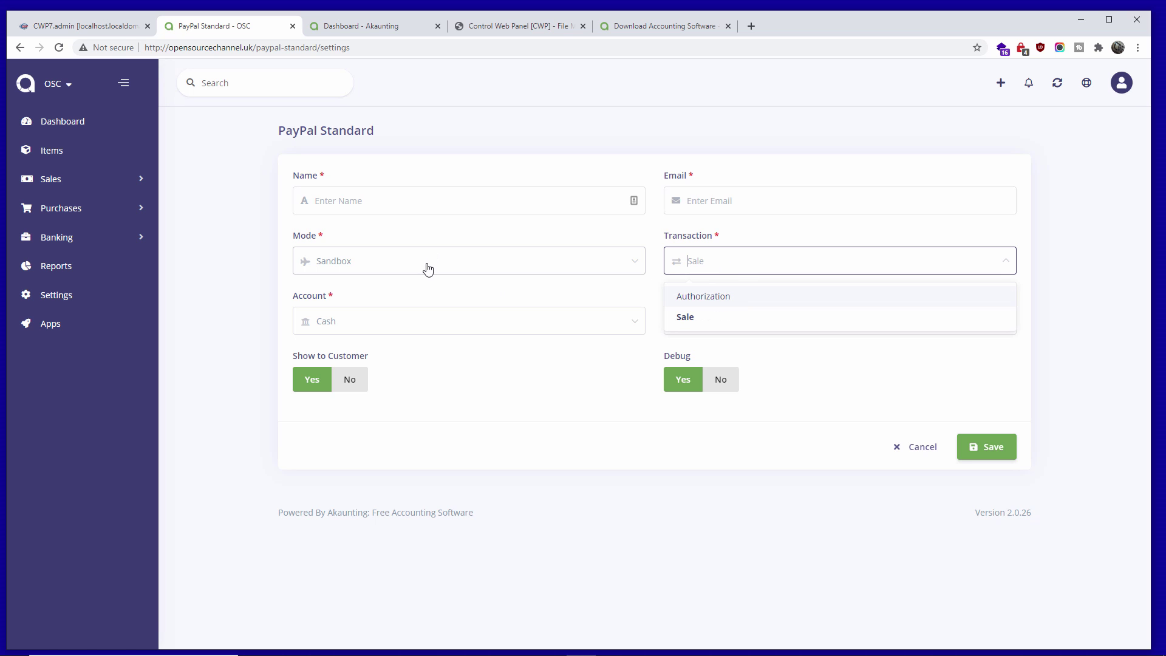
{"action": "left_click", "coordinate": [379, 327]}
{"action": "left_click", "coordinate": [740, 263]}
{"action": "left_click", "coordinate": [736, 261]}
{"action": "left_click", "coordinate": [726, 201]}
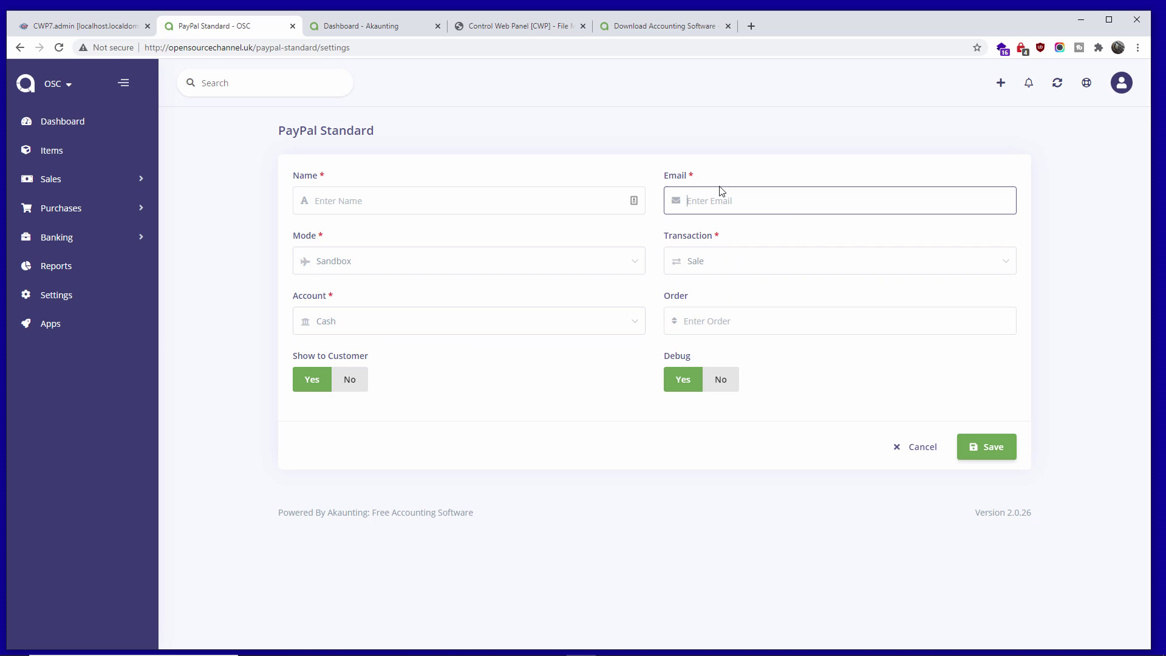
{"action": "left_click", "coordinate": [723, 327]}
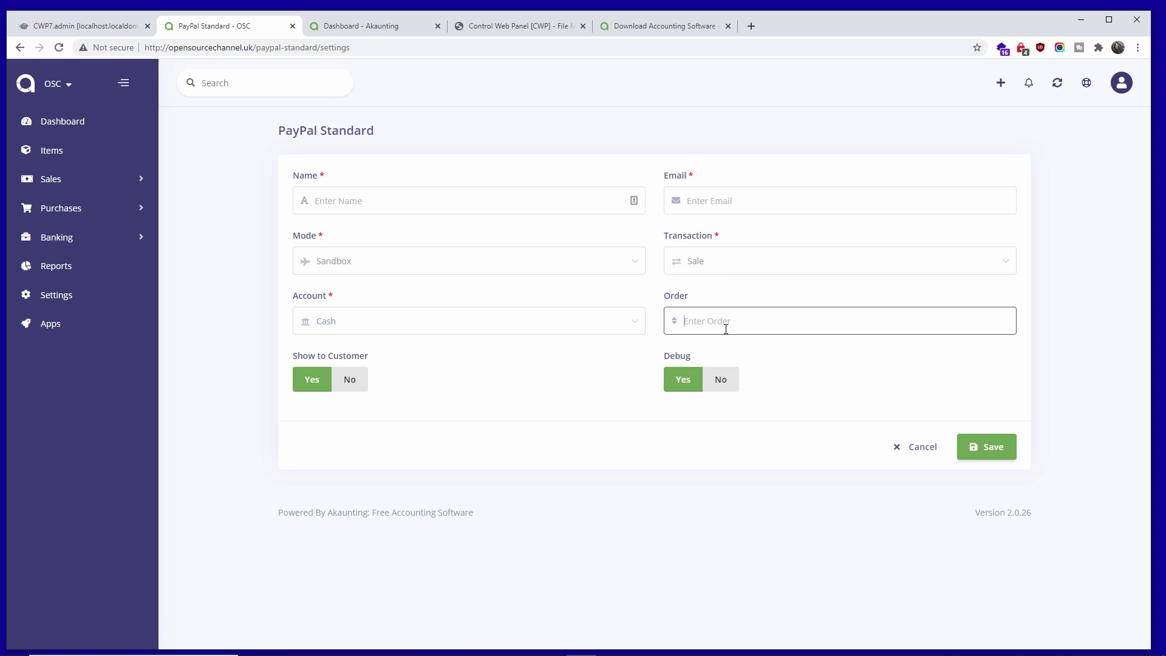
{"action": "left_click", "coordinate": [806, 428]}
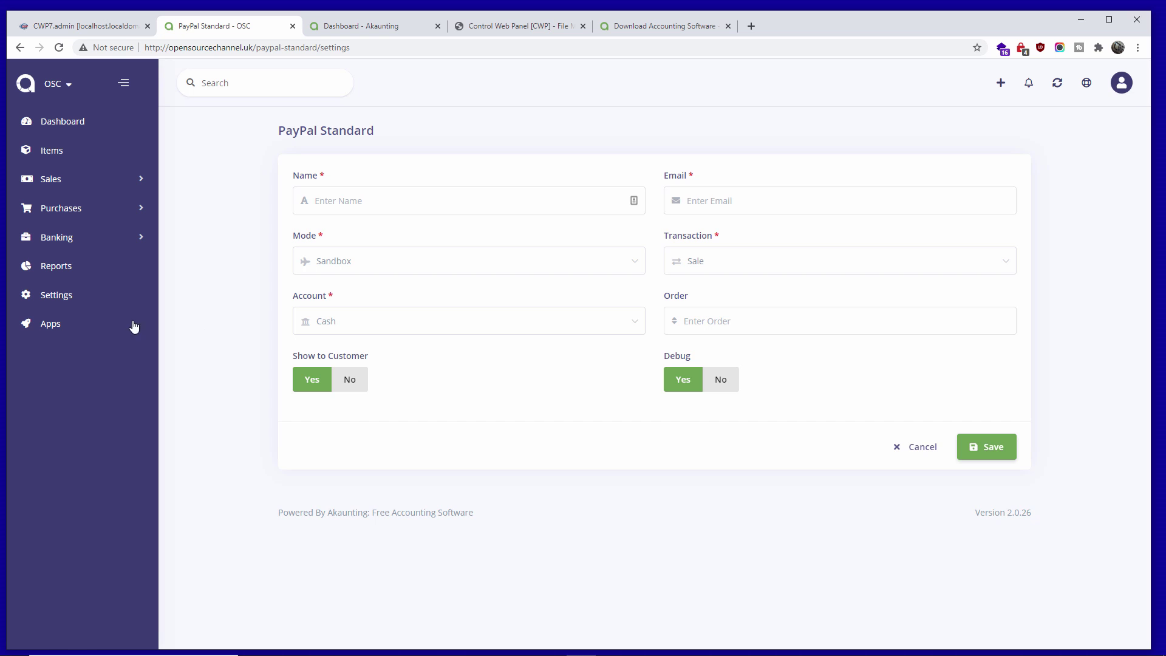
- Look over the Localisation settings, then go back to the Settings overview
{"action": "left_click", "coordinate": [53, 303]}
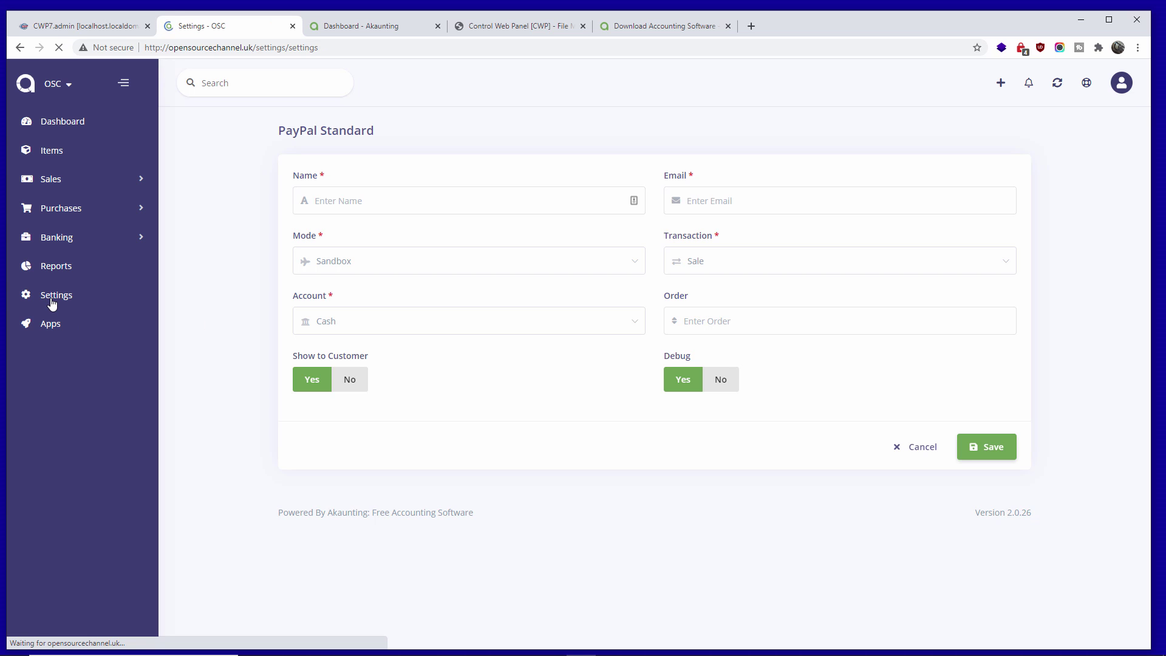
{"action": "left_click", "coordinate": [620, 207]}
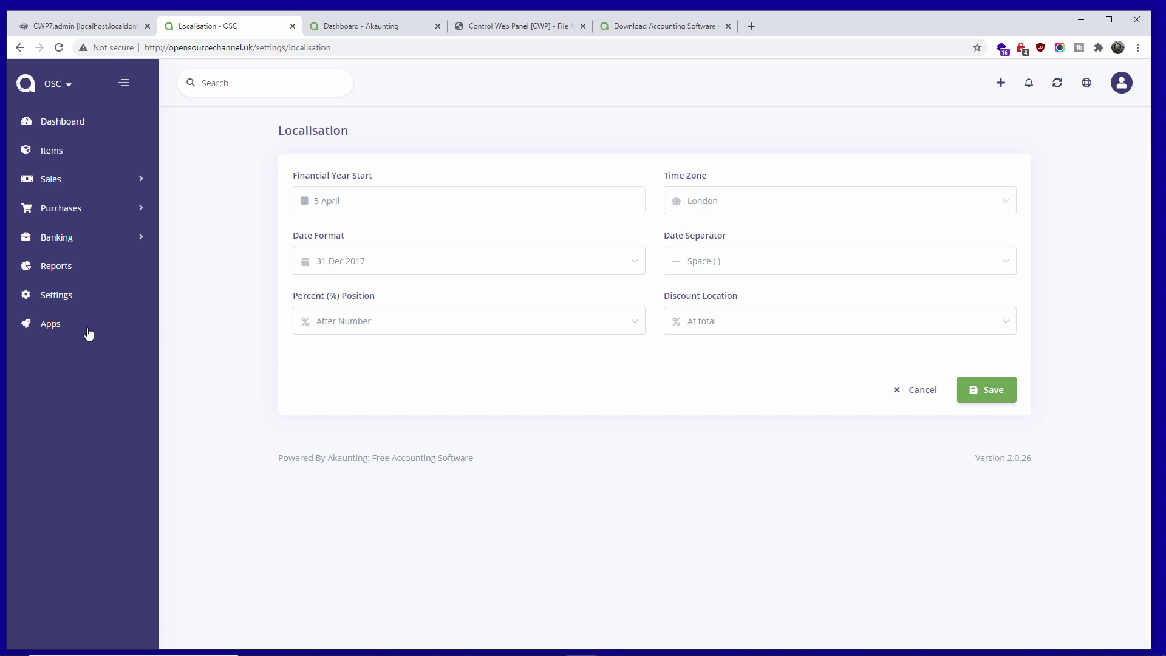
{"action": "left_click", "coordinate": [56, 305]}
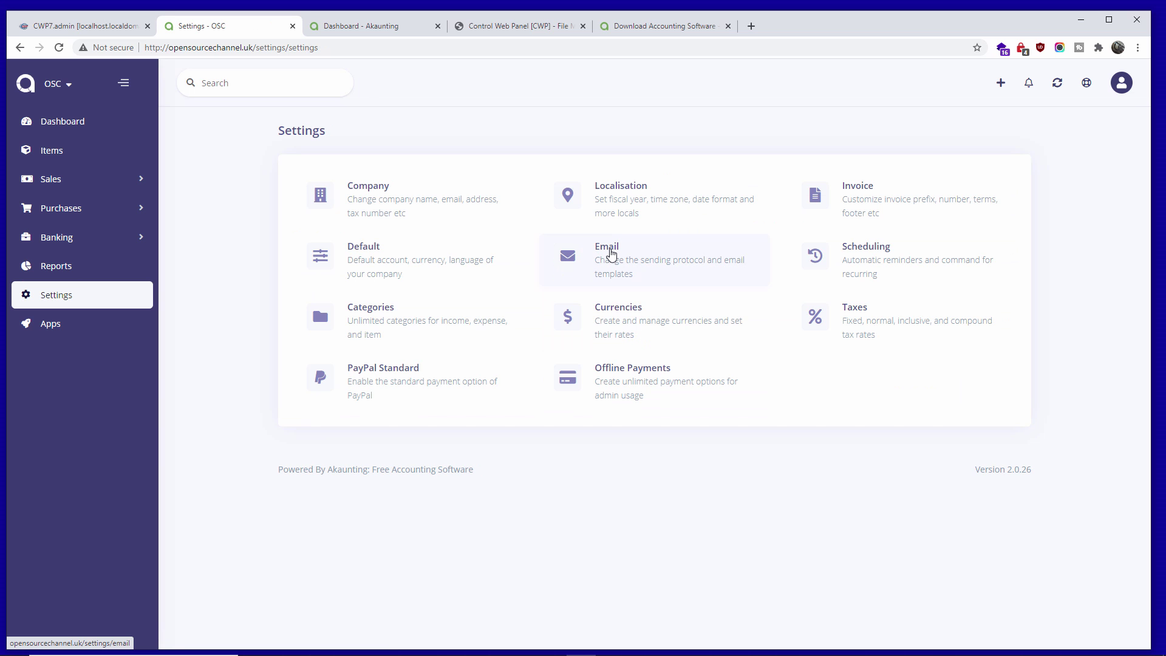
{"action": "left_click", "coordinate": [666, 305]}
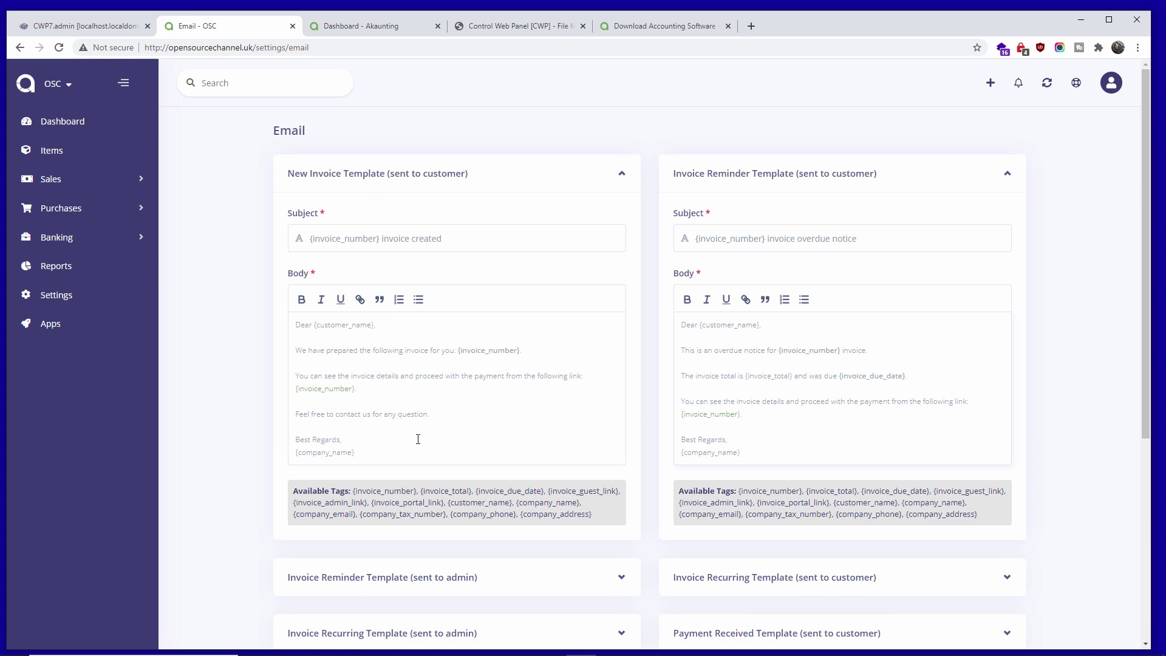
{"action": "scroll", "coordinate": [702, 403], "scroll_direction": "down", "scroll_amount": 5}
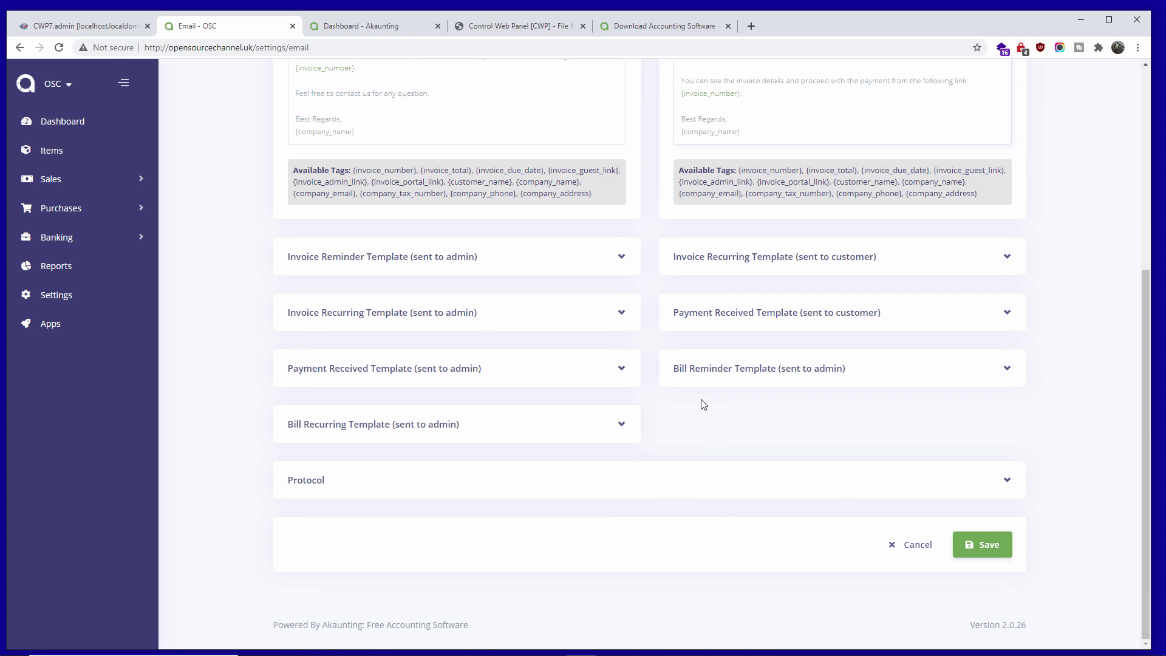
{"action": "left_click", "coordinate": [1008, 483]}
{"action": "scroll", "coordinate": [803, 419], "scroll_direction": "down", "scroll_amount": 4}
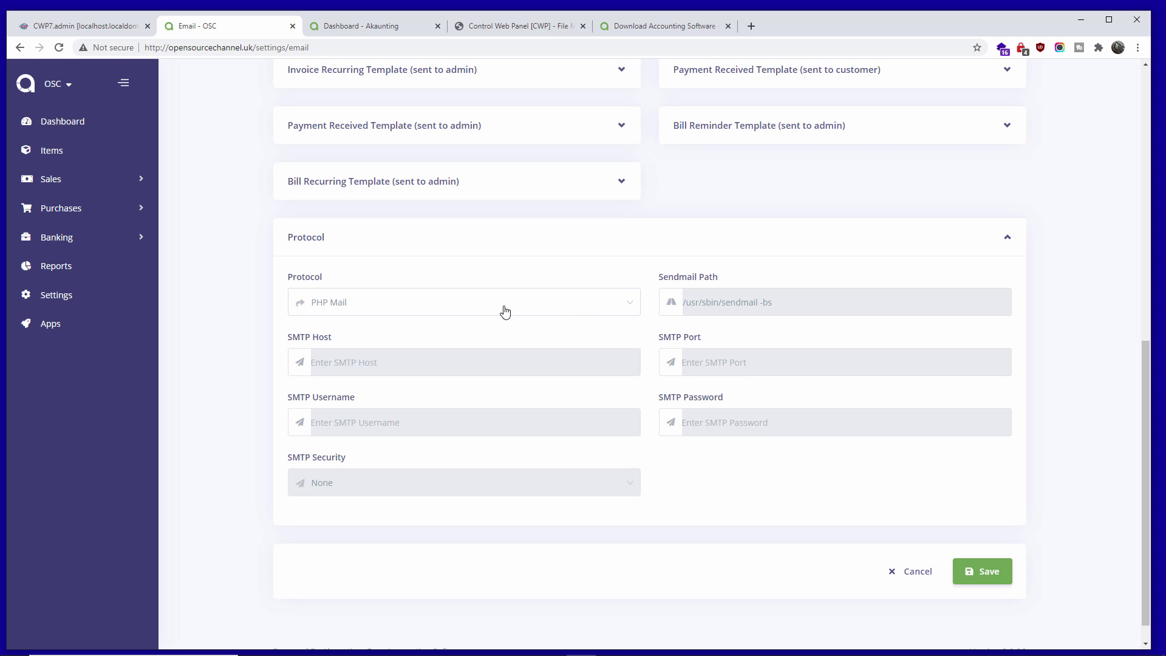
{"action": "left_click", "coordinate": [471, 305]}
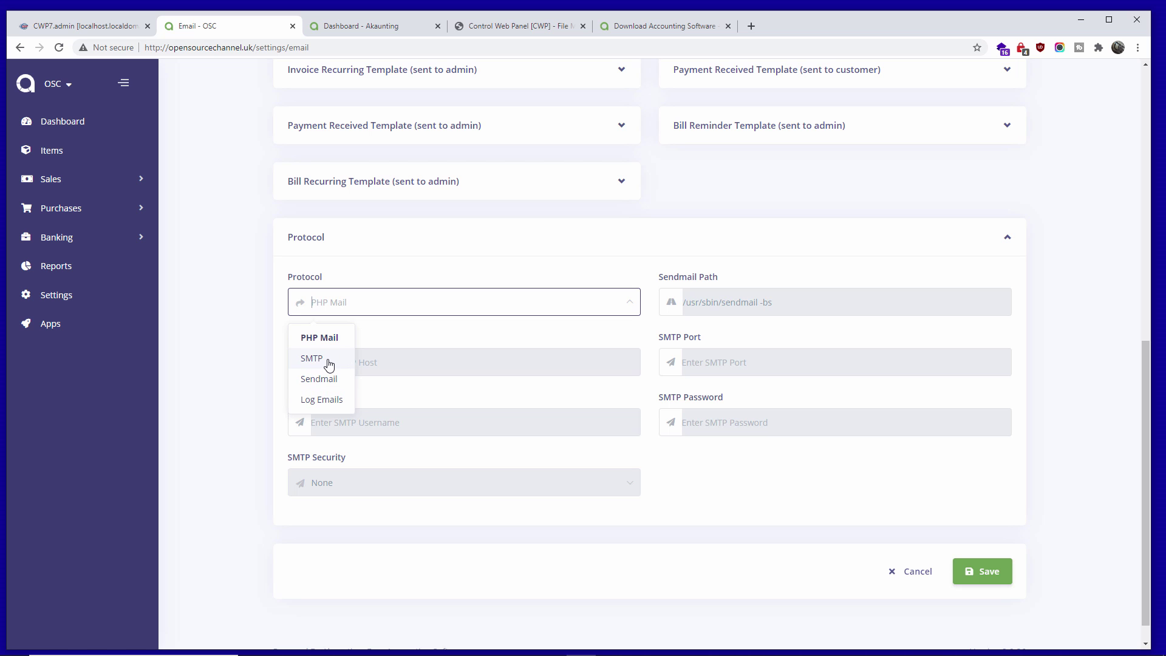
{"action": "left_click", "coordinate": [509, 310]}
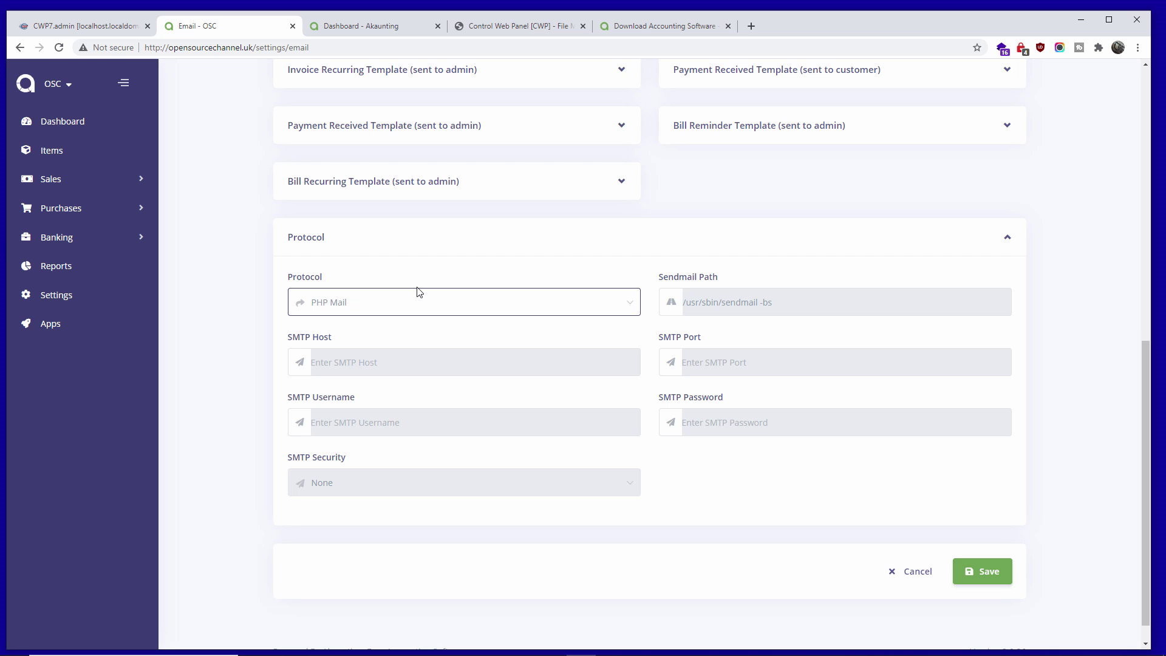
{"action": "scroll", "coordinate": [418, 289], "scroll_direction": "up", "scroll_amount": 9}
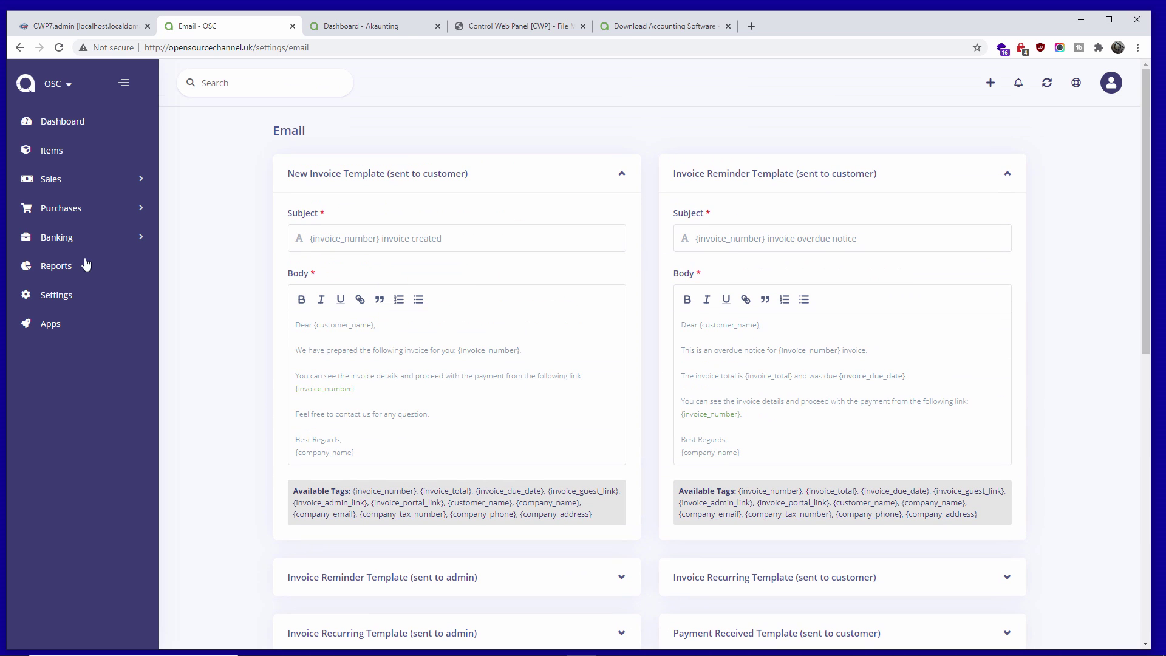
{"action": "left_click", "coordinate": [51, 296]}
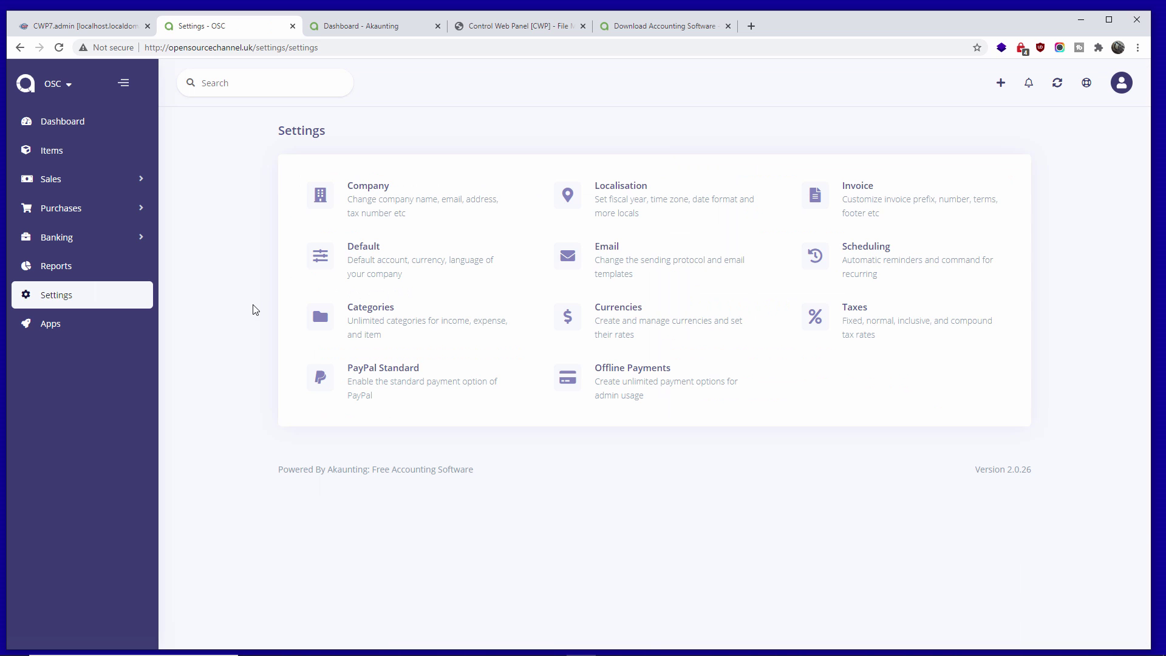
- Open the Currencies list and edit the US Dollar currency
{"action": "left_click", "coordinate": [649, 332]}
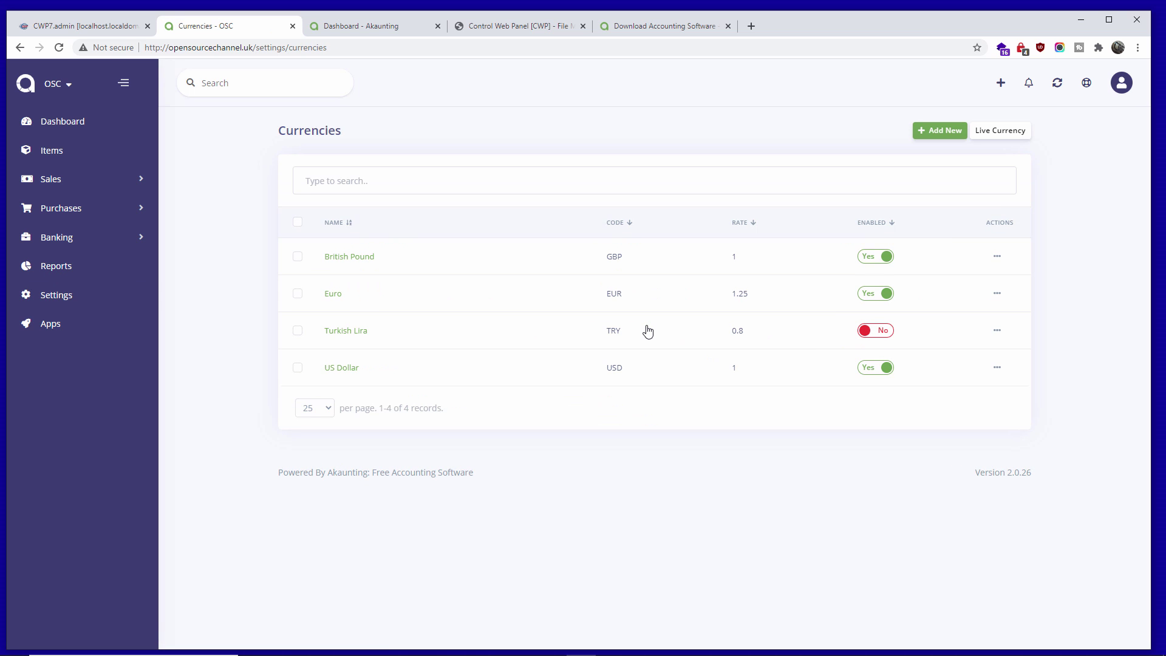
{"action": "left_click", "coordinate": [1000, 369]}
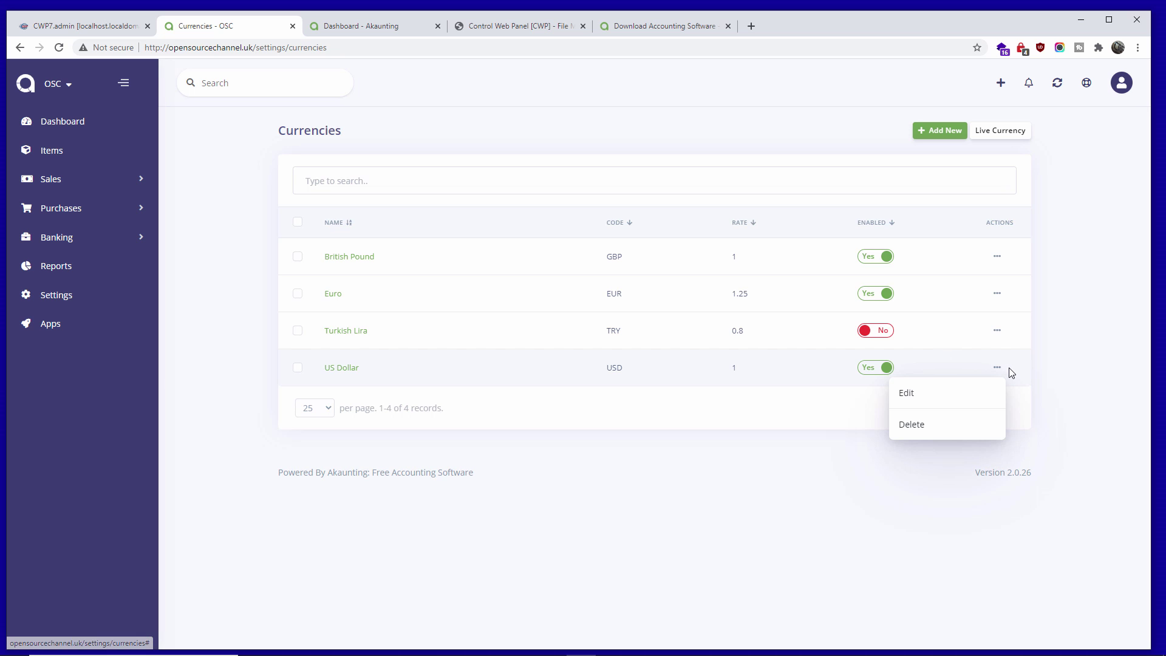
{"action": "left_click", "coordinate": [923, 402]}
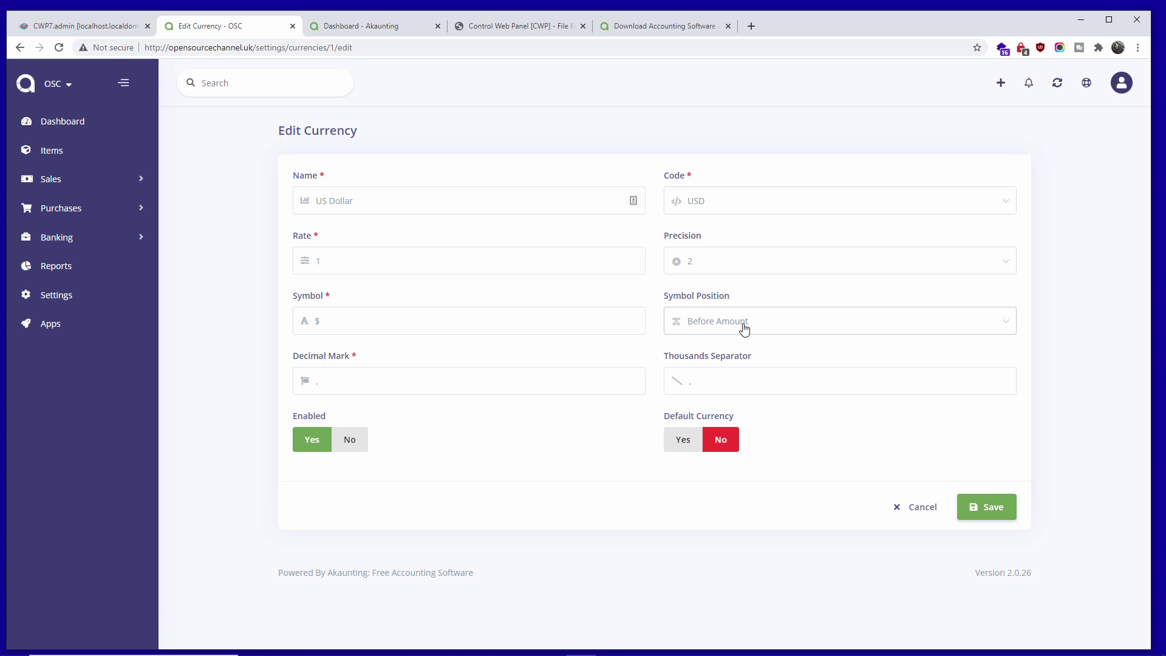
- Try US Dollar precision 4, revert it to 2, and cancel the edit
{"action": "left_click", "coordinate": [727, 266]}
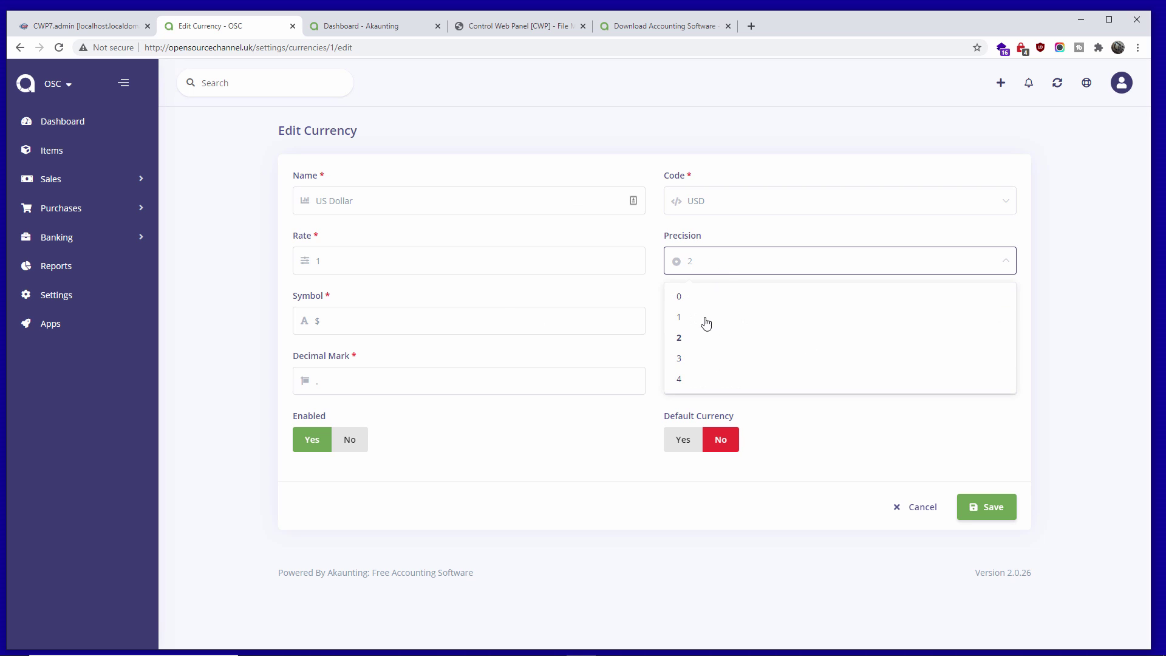
{"action": "left_click", "coordinate": [690, 380]}
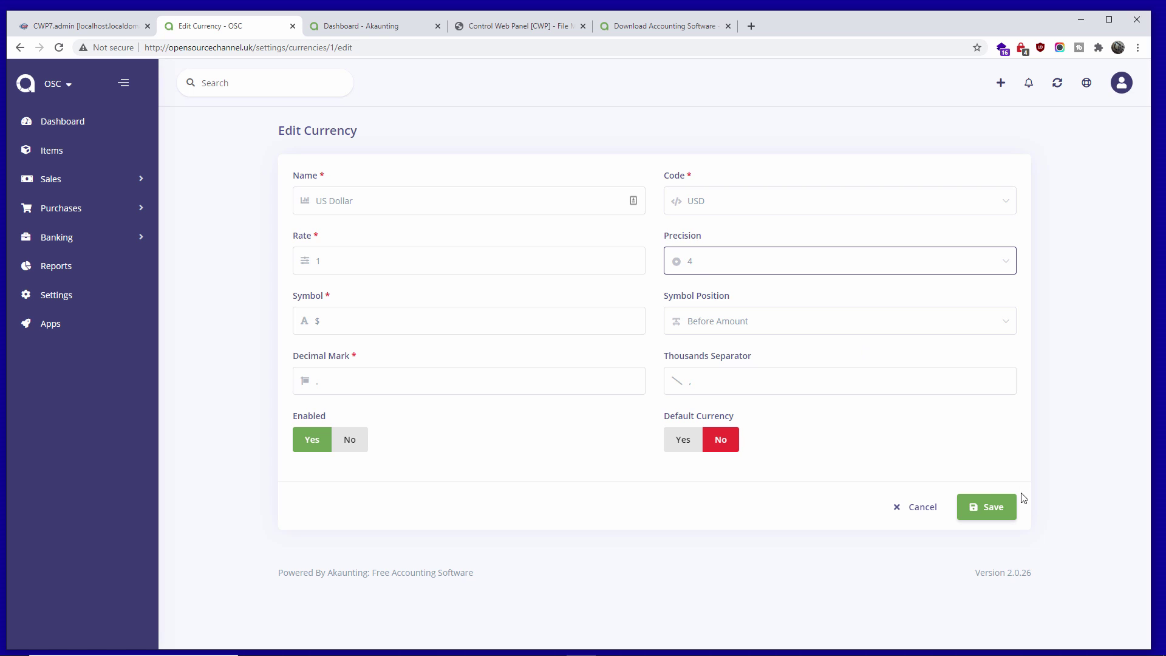
{"action": "left_click", "coordinate": [701, 266]}
{"action": "left_click", "coordinate": [692, 337]}
{"action": "left_click", "coordinate": [919, 510]}
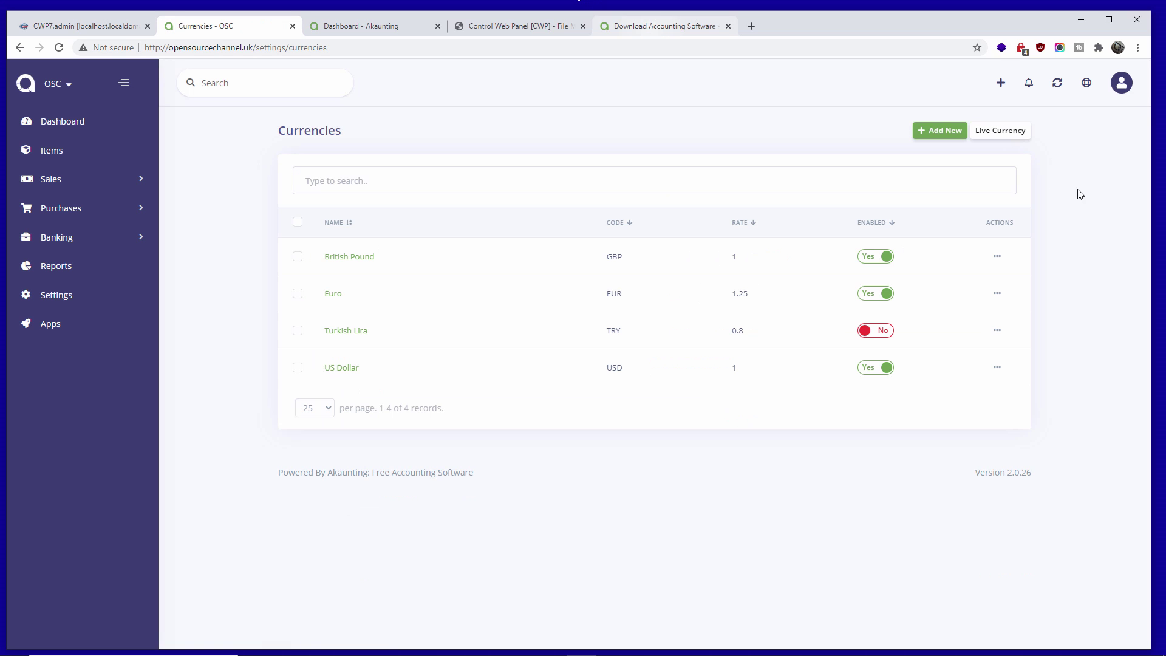
- Browse the akaunting.com Support page, then return to the CWP File Manager tab
{"action": "left_click", "coordinate": [622, 43]}
{"action": "left_click", "coordinate": [608, 27]}
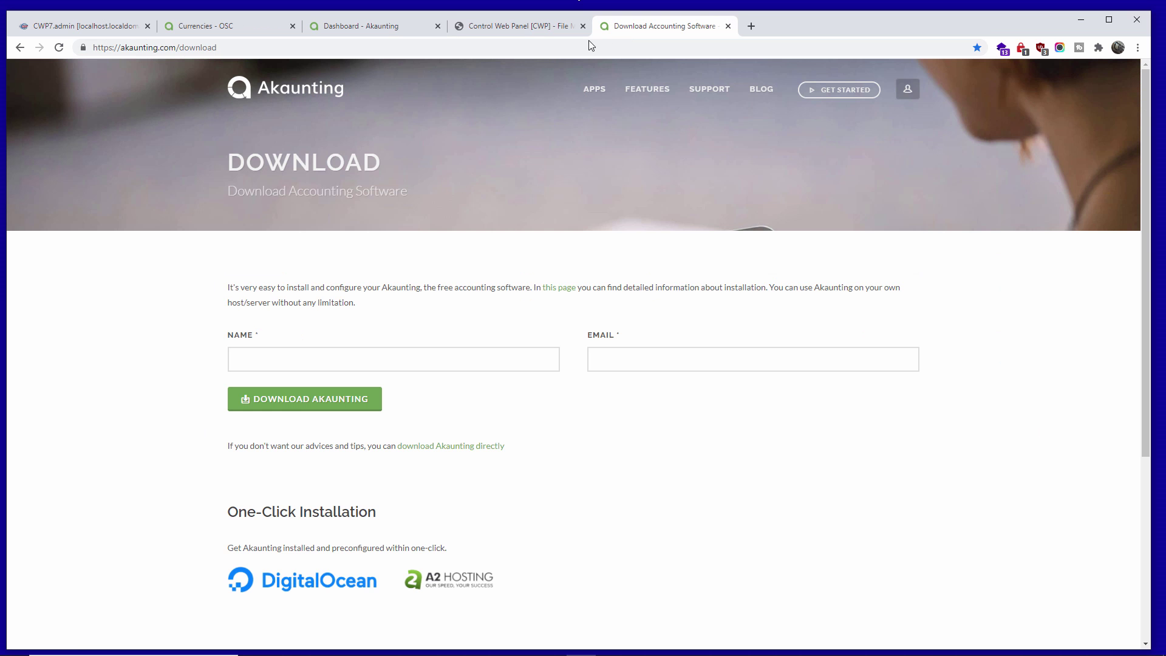
{"action": "left_click", "coordinate": [693, 98]}
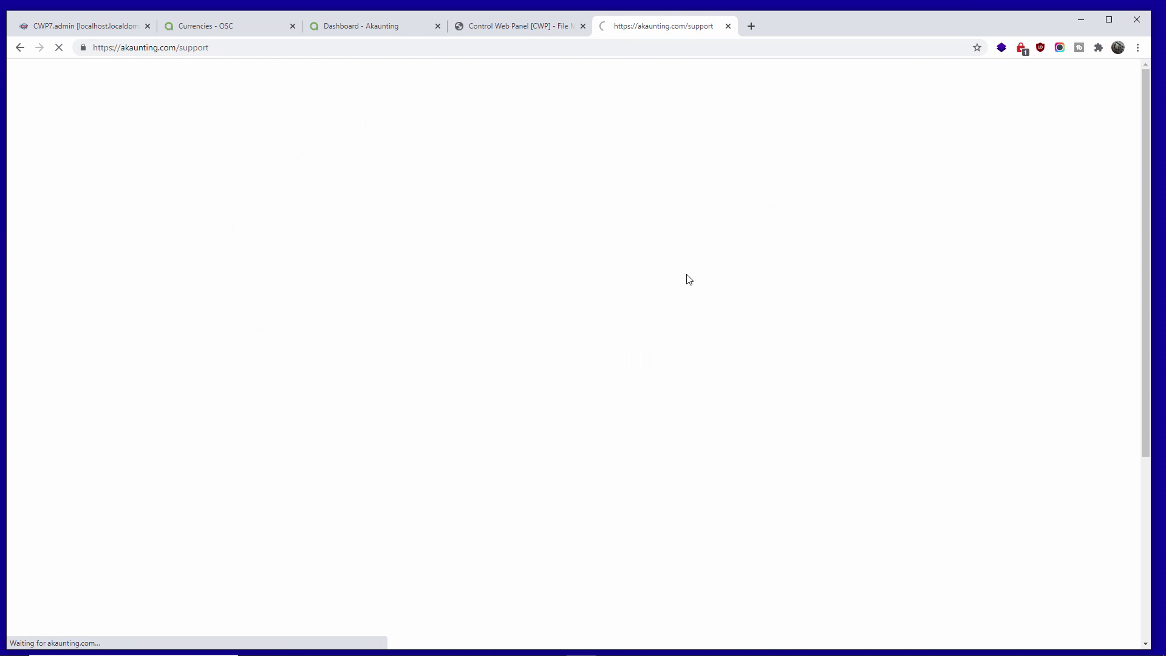
{"action": "scroll", "coordinate": [686, 277], "scroll_direction": "down", "scroll_amount": 1}
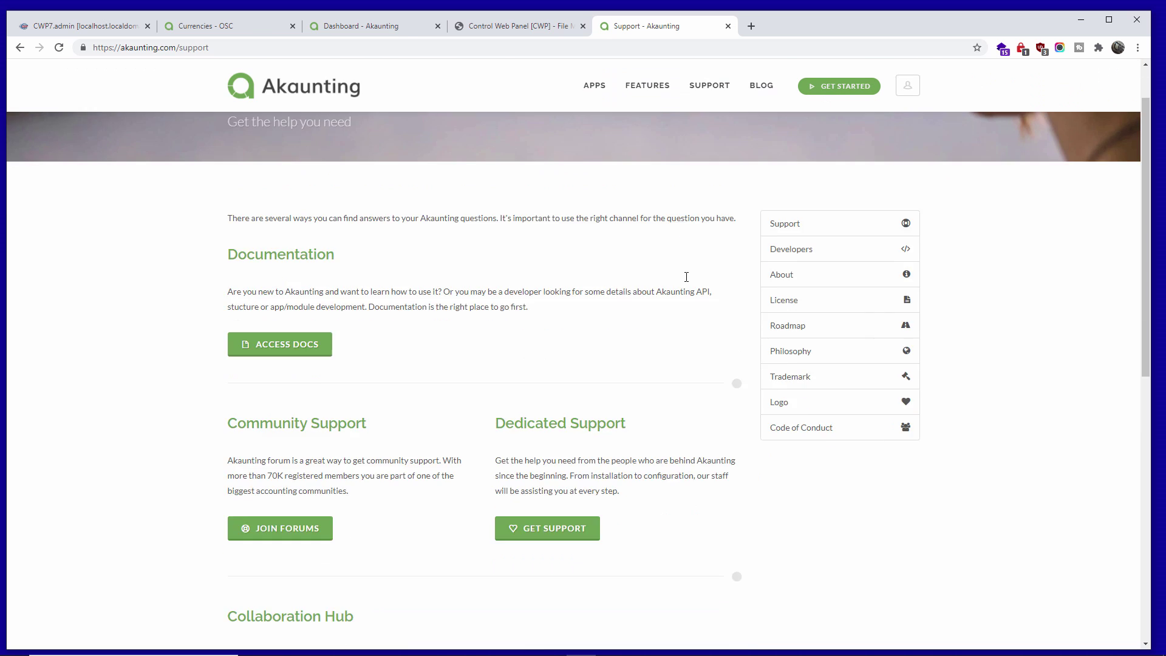
{"action": "scroll", "coordinate": [687, 277], "scroll_direction": "down", "scroll_amount": 4}
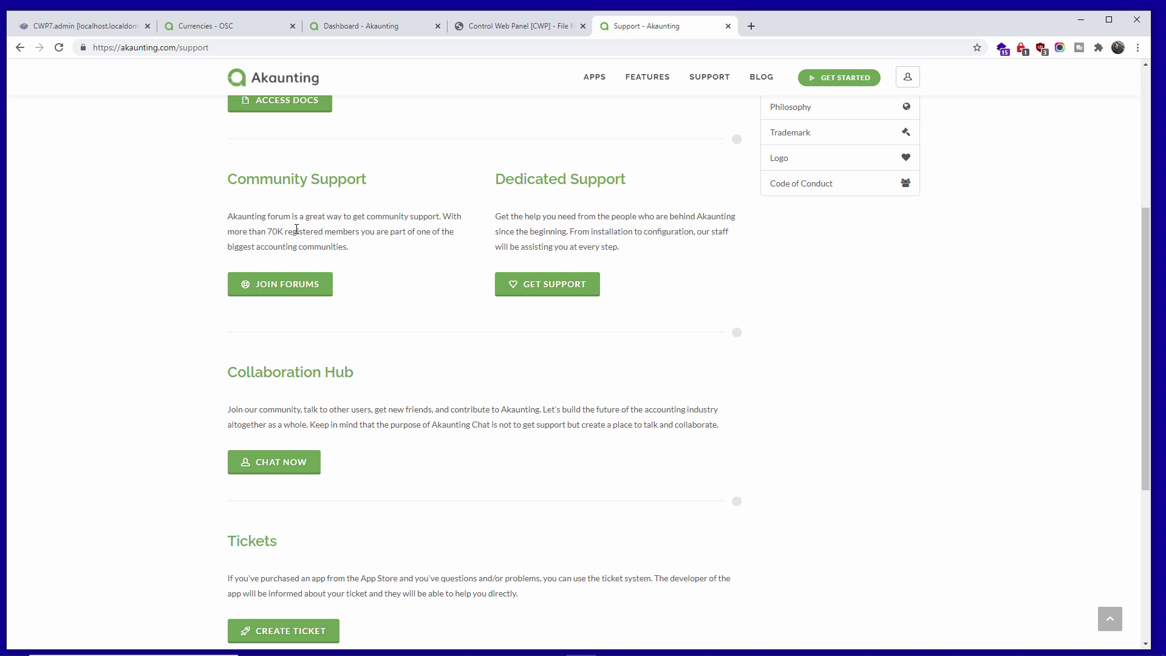
{"action": "scroll", "coordinate": [295, 229], "scroll_direction": "up", "scroll_amount": 1}
{"action": "scroll", "coordinate": [305, 299], "scroll_direction": "down", "scroll_amount": 5}
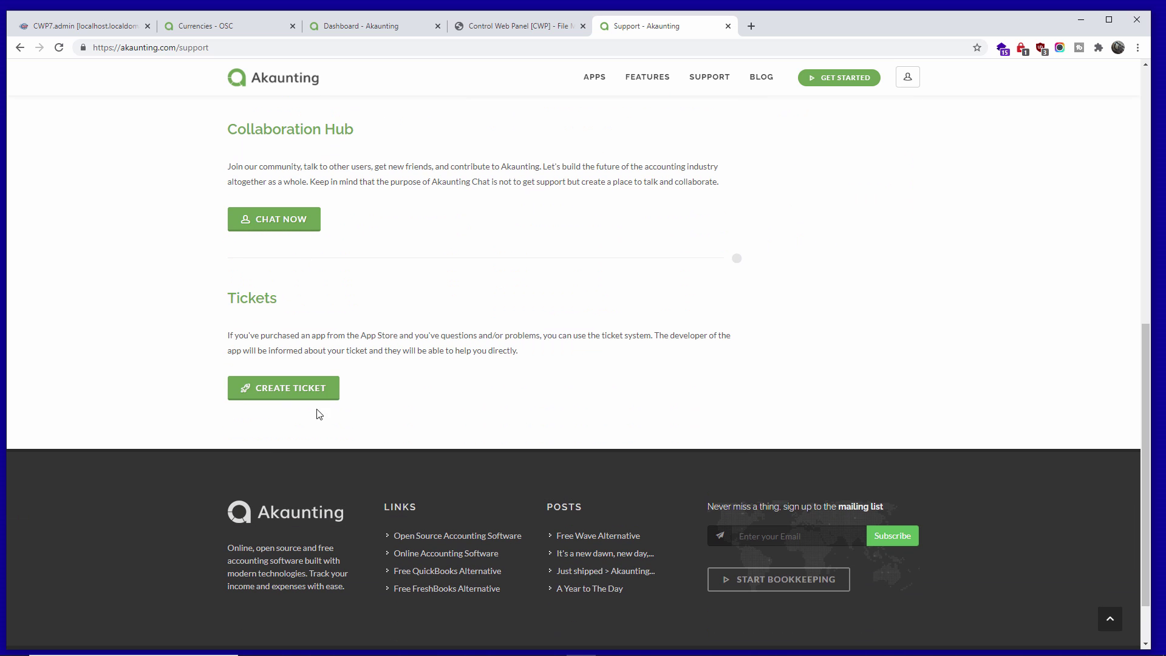
{"action": "scroll", "coordinate": [435, 302], "scroll_direction": "up", "scroll_amount": 7}
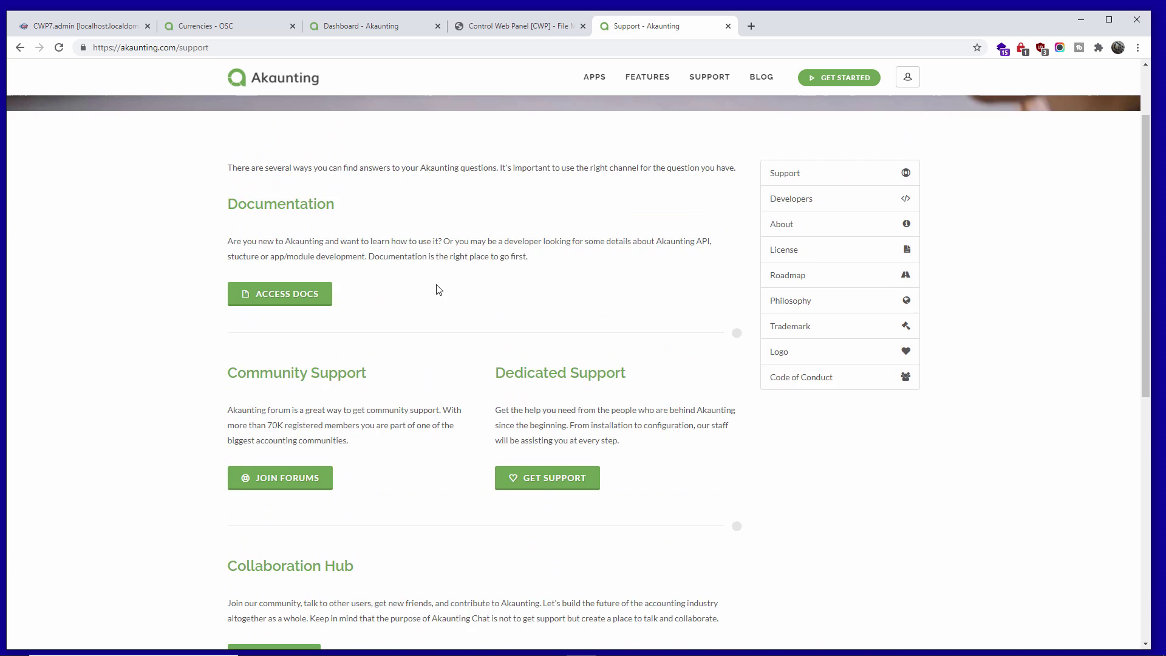
{"action": "scroll", "coordinate": [438, 290], "scroll_direction": "up", "scroll_amount": 2}
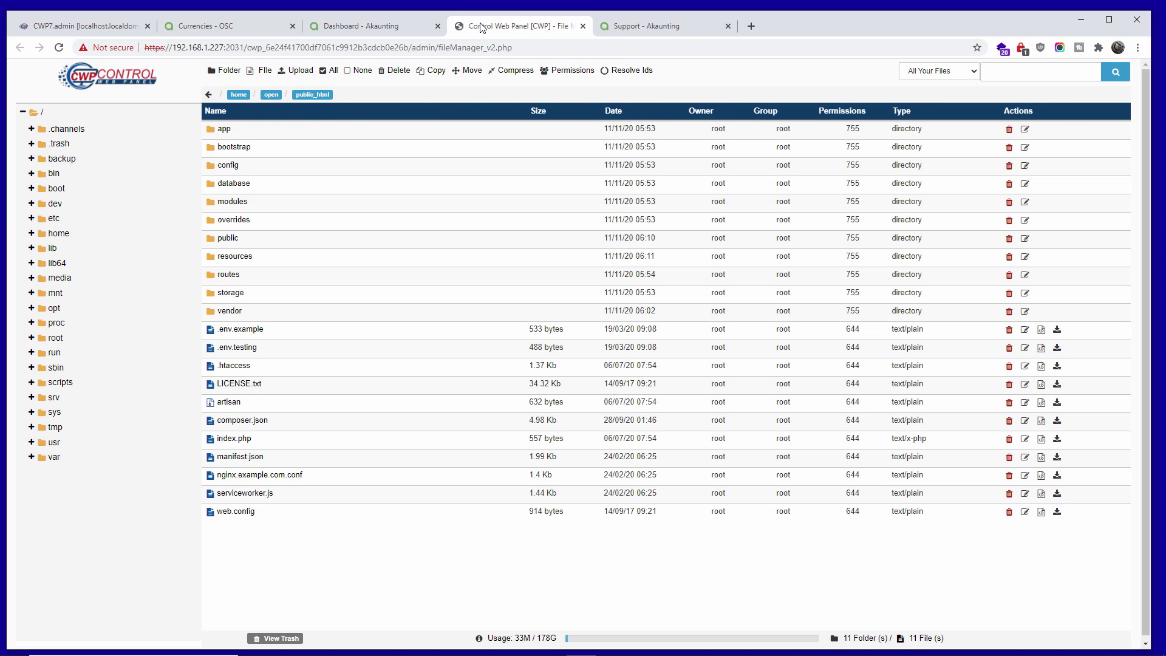
{"action": "left_click", "coordinate": [525, 26]}
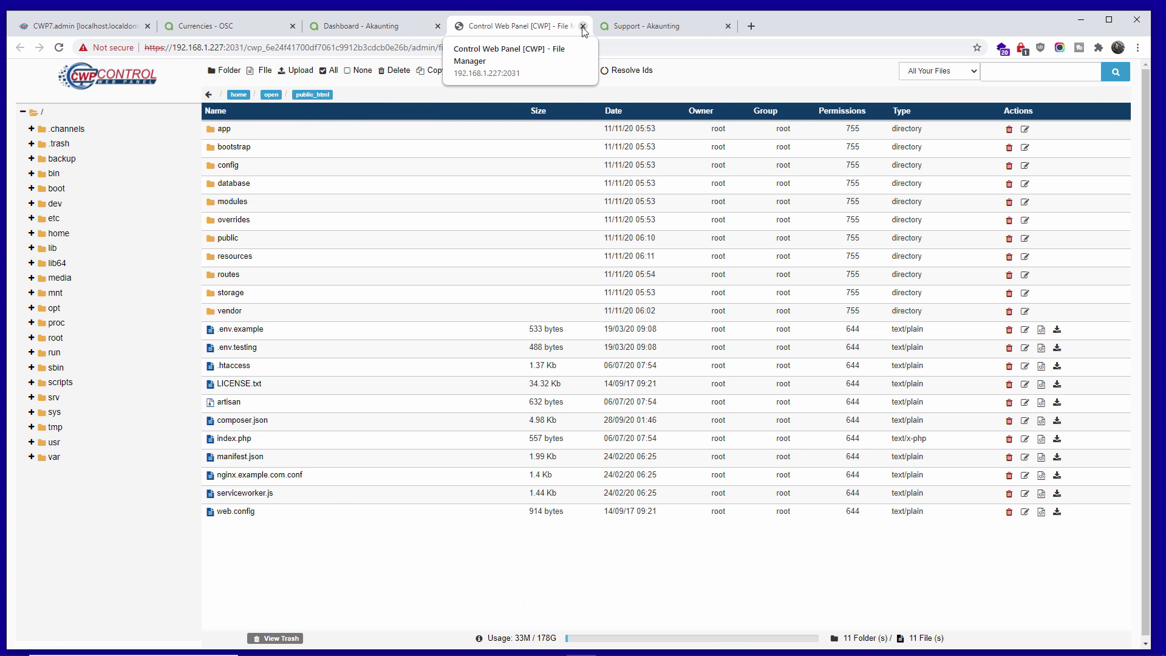
- Close the CWP File Manager tab and the duplicate Akaunting dashboard tabs
{"action": "left_click", "coordinate": [583, 26]}
{"action": "left_click", "coordinate": [360, 26]}
{"action": "left_click", "coordinate": [438, 27]}
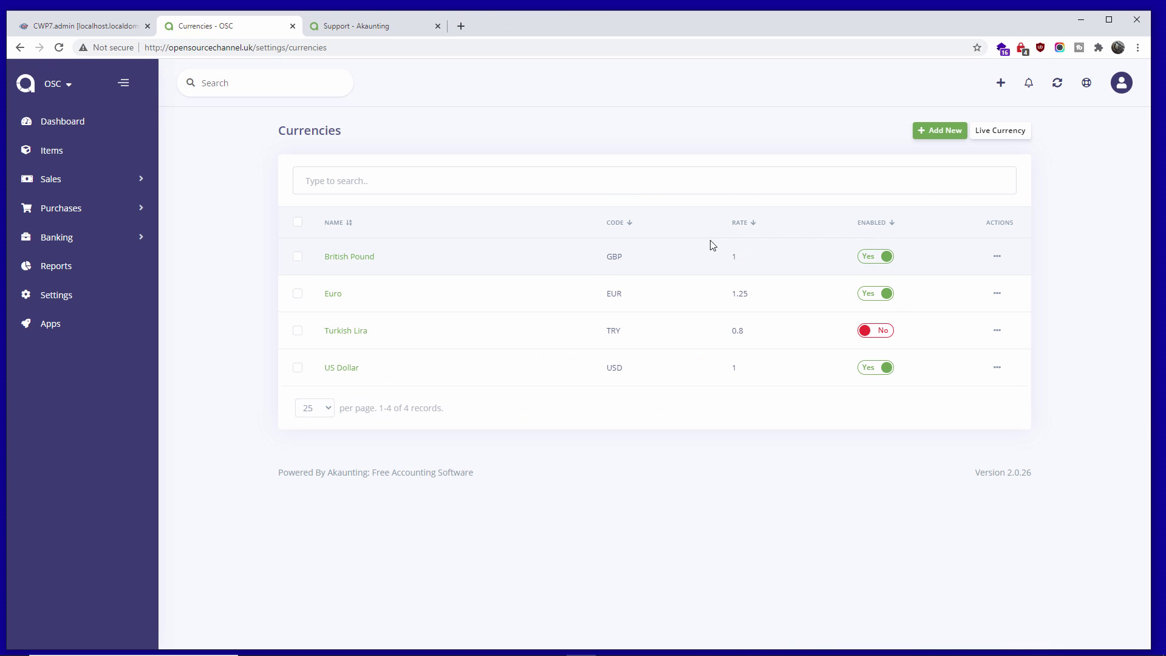
- View the Offline Payments methods, Cash and Bank Transfer, then return to Settings
{"action": "left_click", "coordinate": [49, 295]}
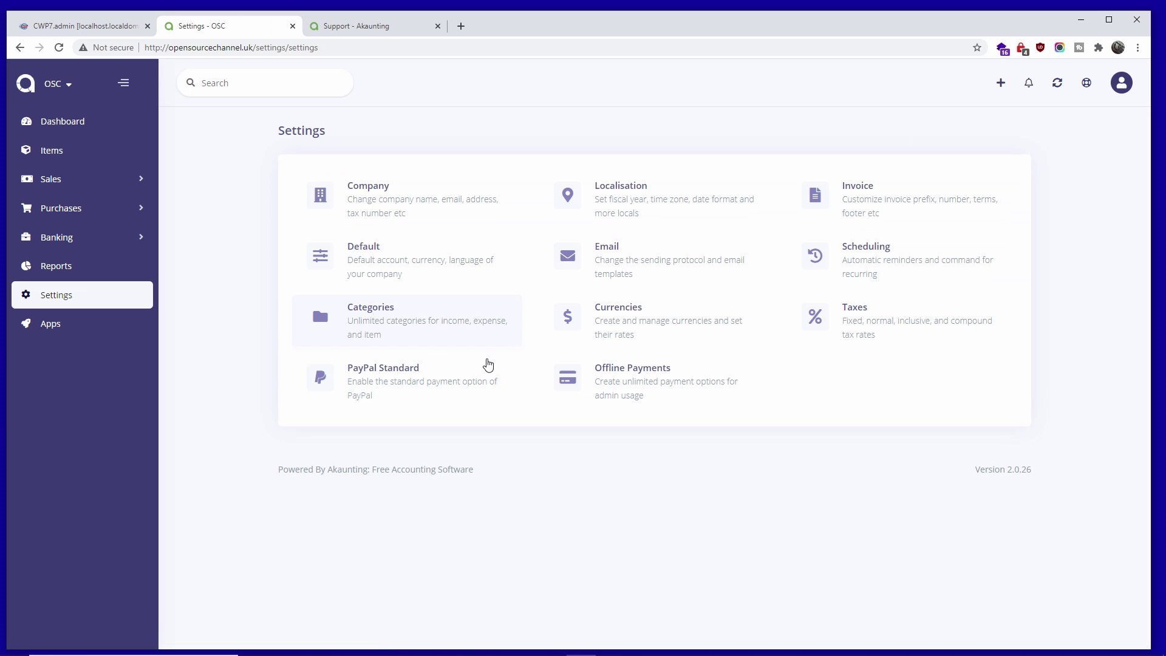
{"action": "left_click", "coordinate": [618, 381]}
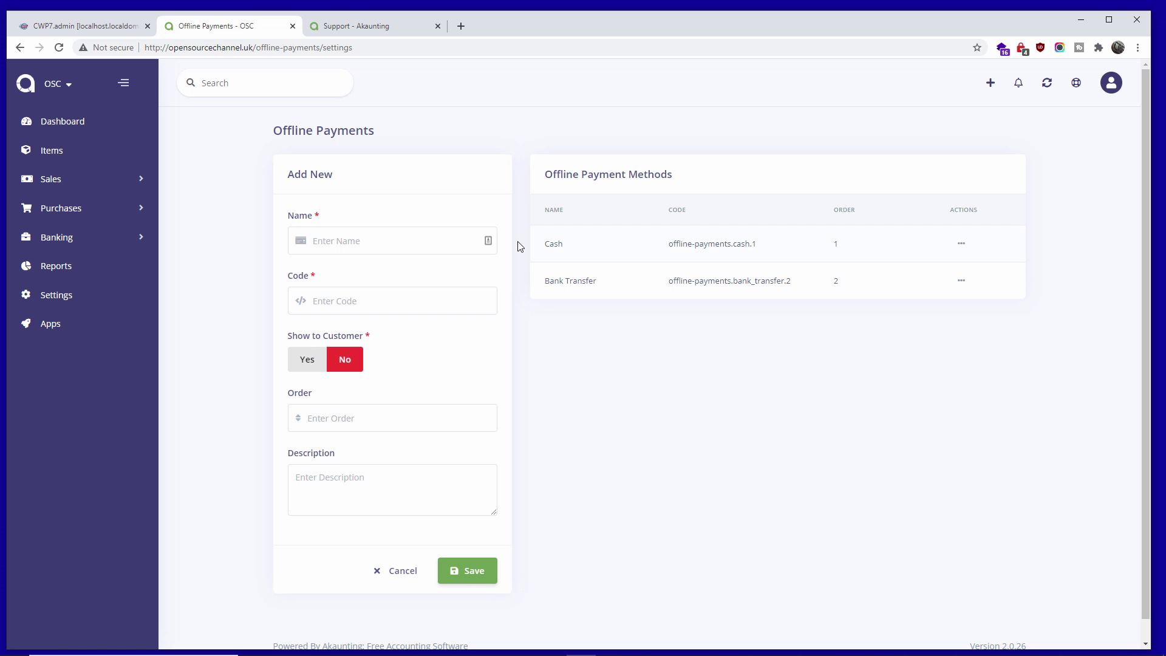
{"action": "left_click", "coordinate": [83, 304]}
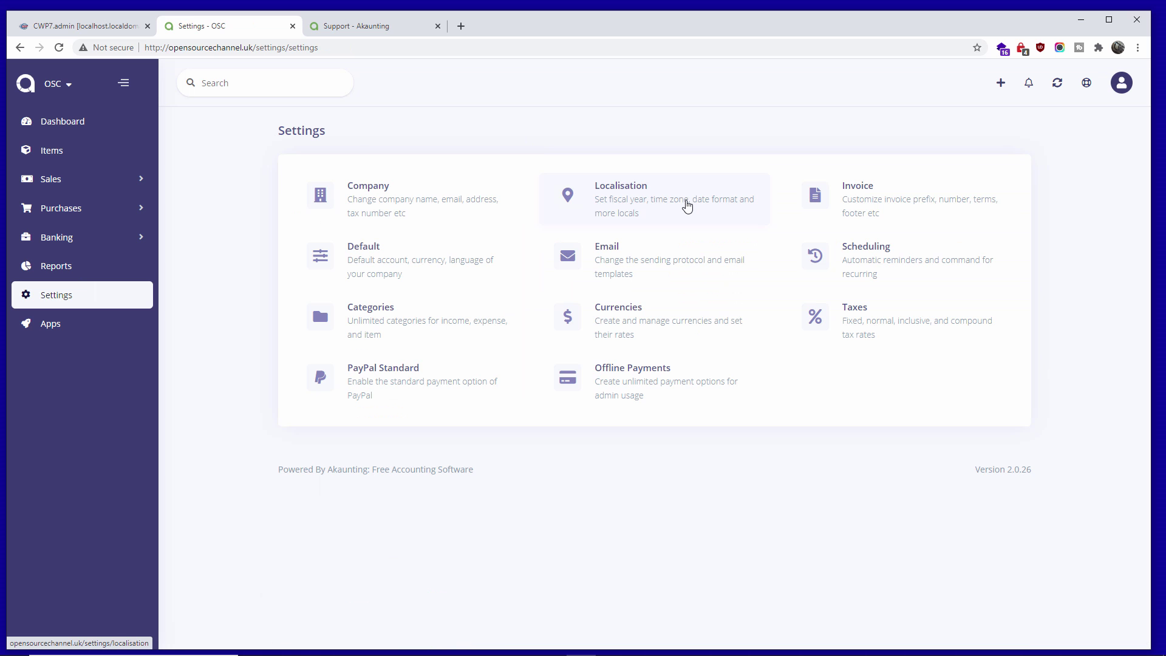
- Open Invoice settings and inspect payment terms, keeping Due upon receipt
{"action": "left_click", "coordinate": [862, 193]}
{"action": "left_click", "coordinate": [405, 196]}
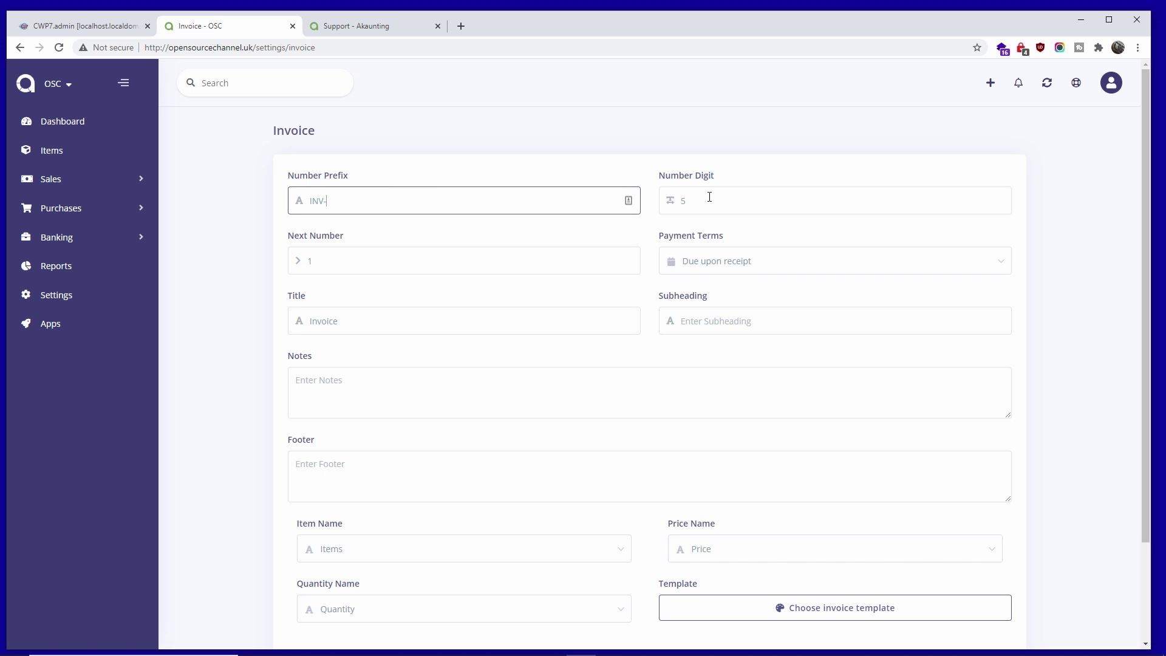
{"action": "left_click", "coordinate": [733, 267]}
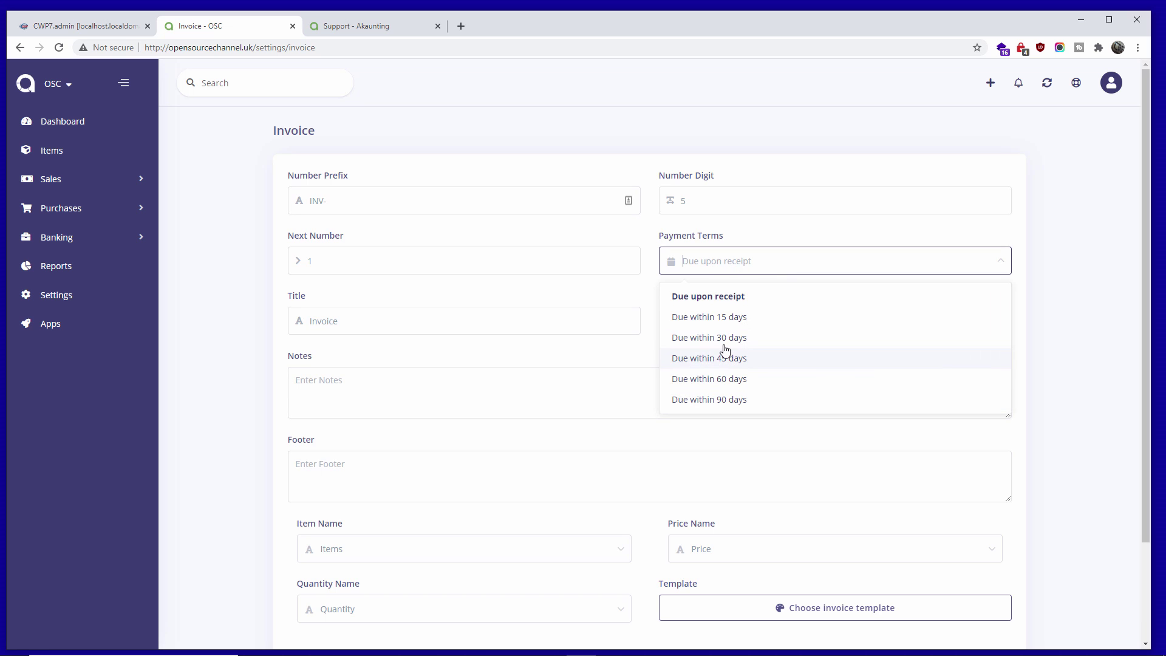
{"action": "left_click", "coordinate": [708, 266]}
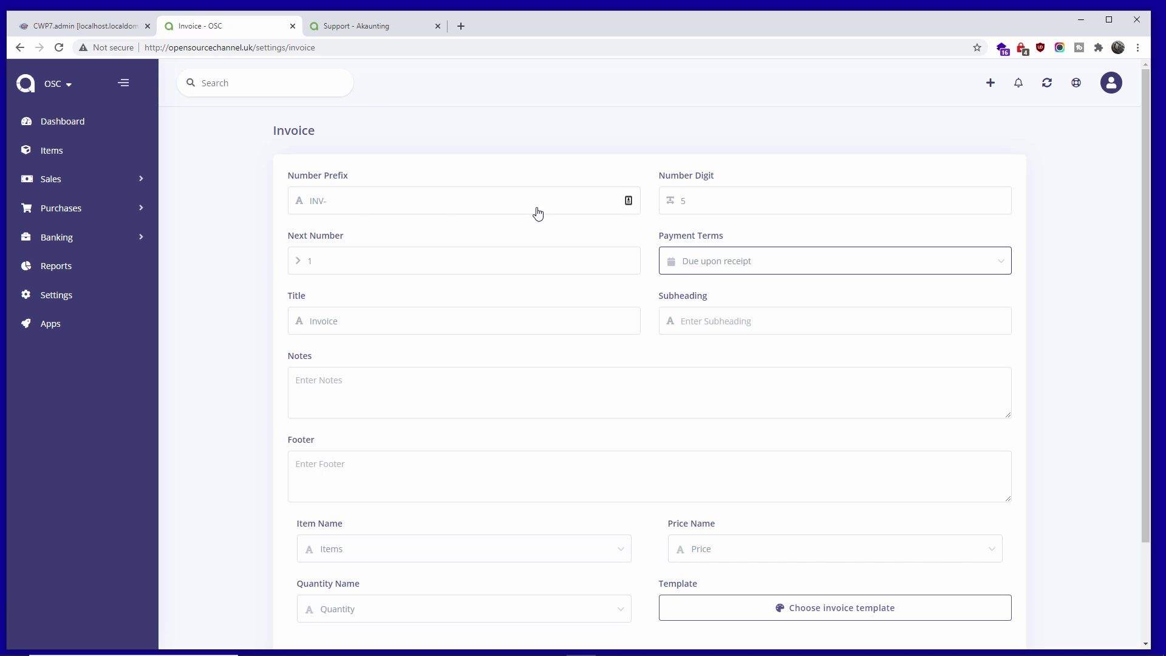
- Check the Next Number field and Price Name options, keeping Price
{"action": "left_click", "coordinate": [375, 252]}
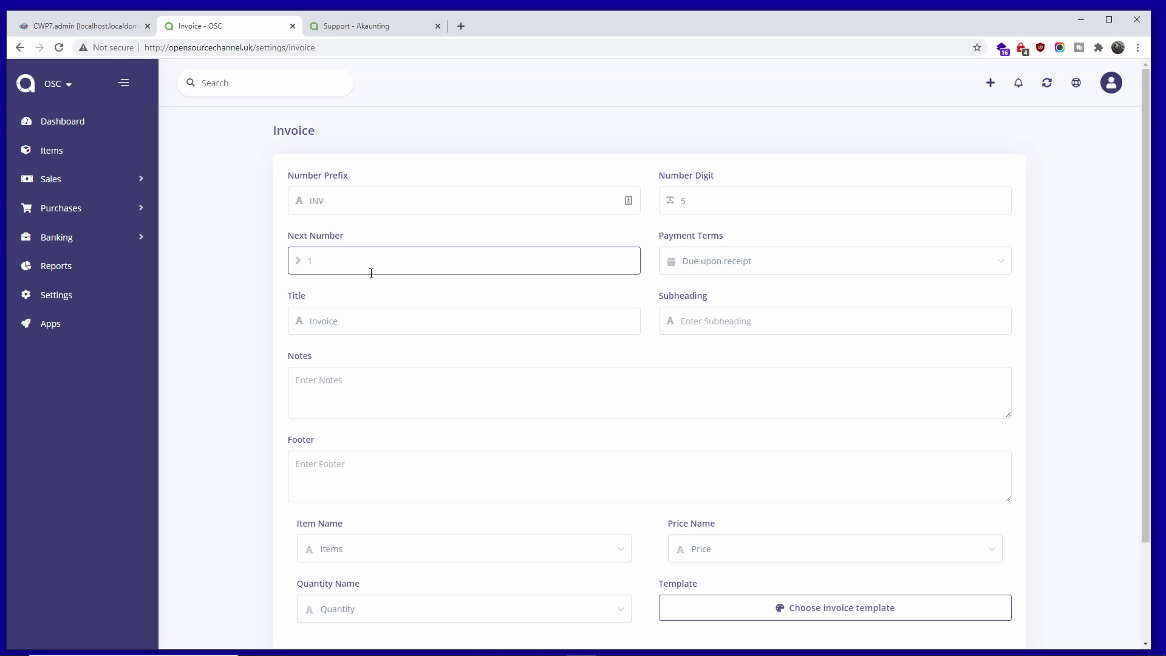
{"action": "scroll", "coordinate": [739, 425], "scroll_direction": "down", "scroll_amount": 2}
{"action": "left_click", "coordinate": [738, 425]}
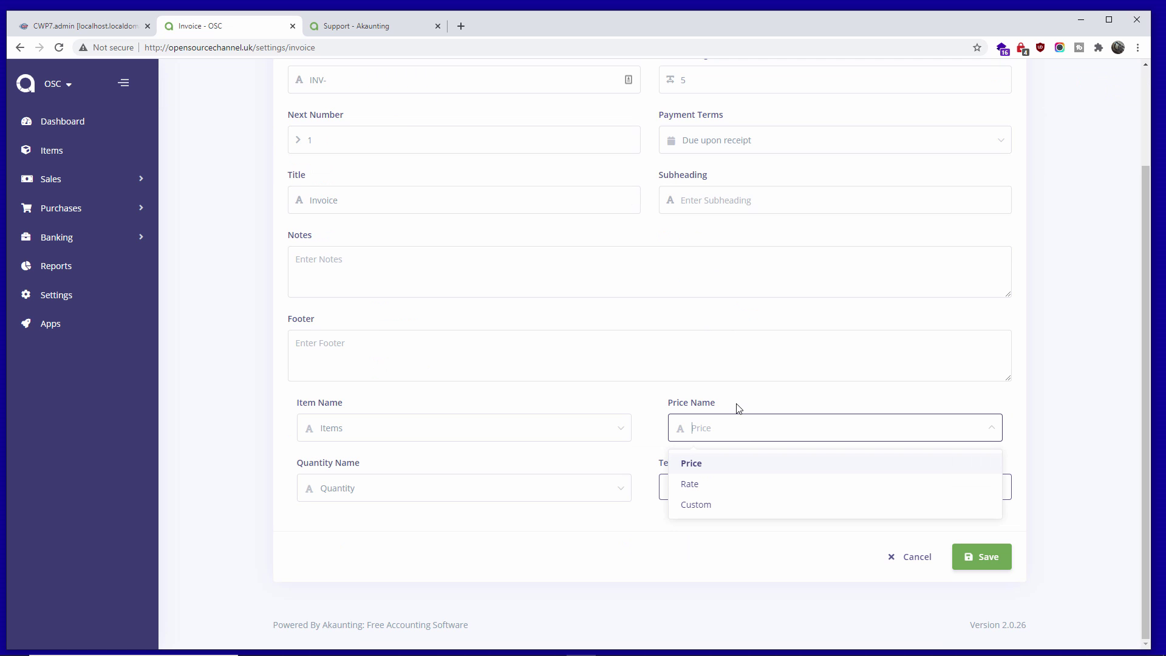
{"action": "left_click", "coordinate": [739, 409]}
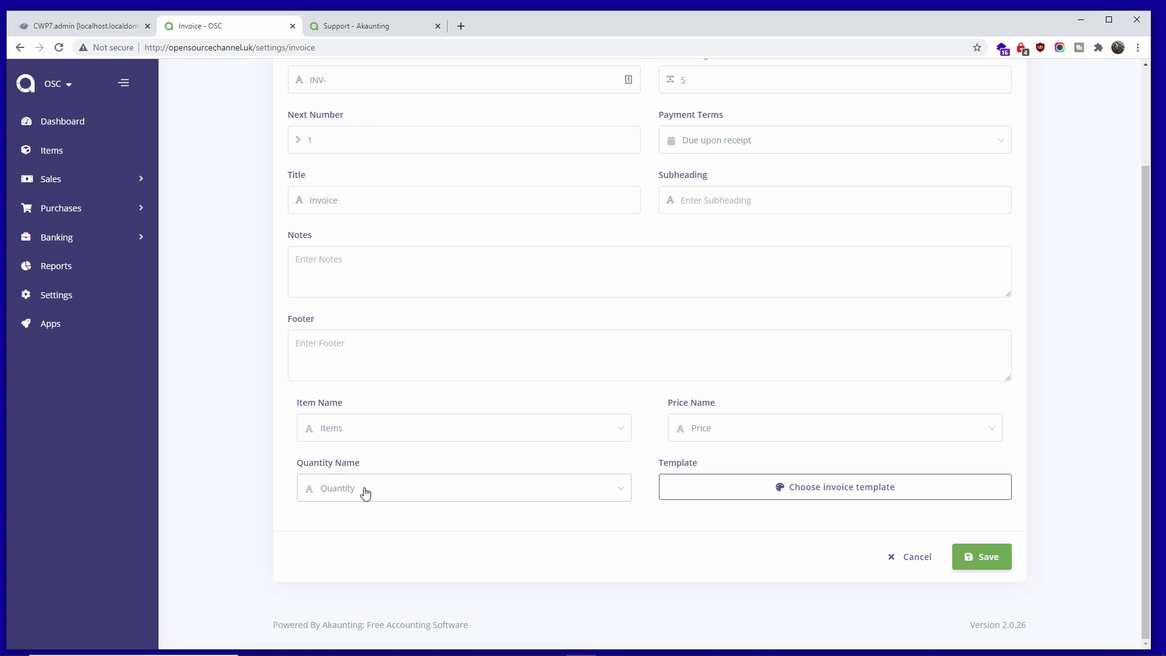
{"action": "scroll", "coordinate": [772, 547], "scroll_direction": "up", "scroll_amount": 1}
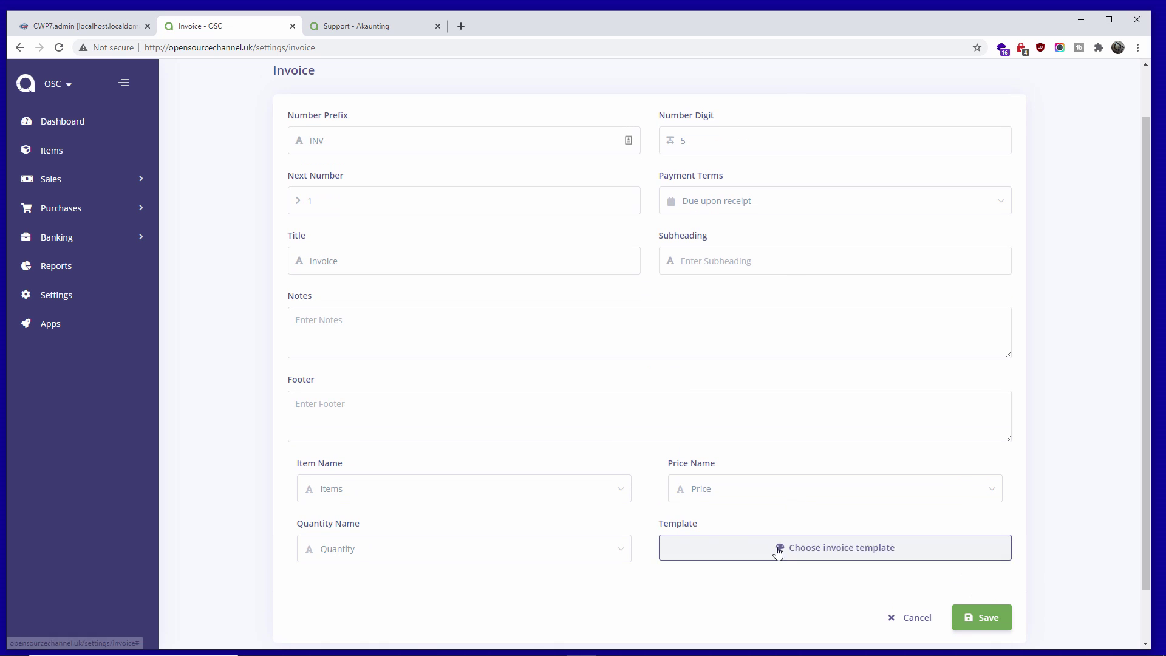
{"action": "left_click", "coordinate": [847, 550]}
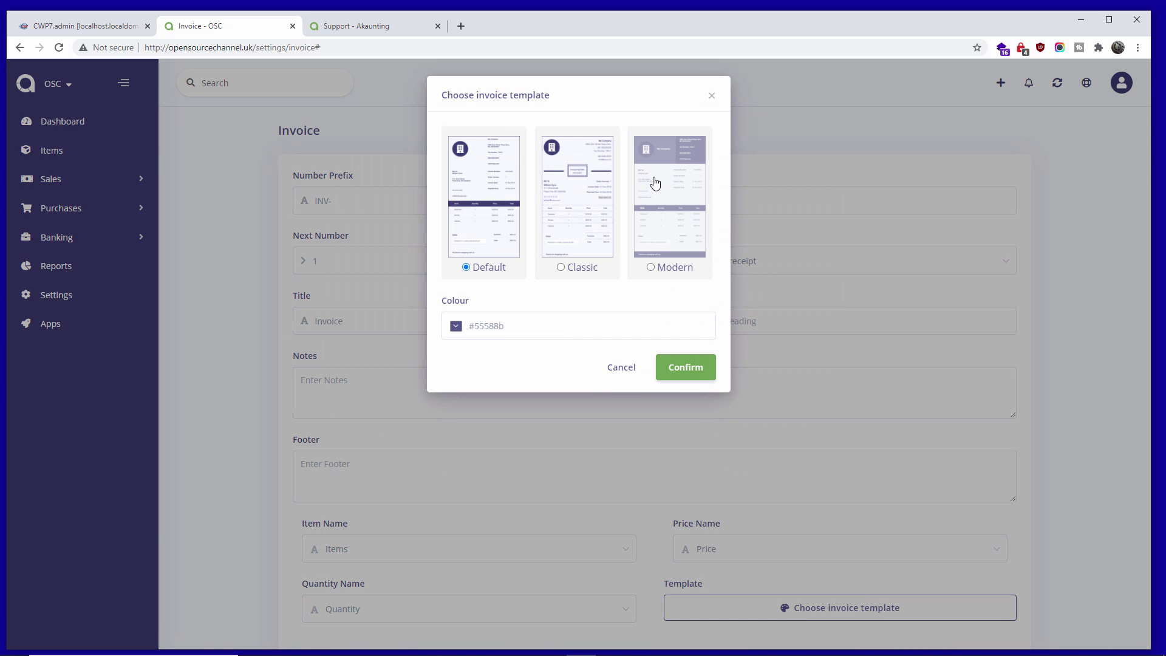
{"action": "left_click", "coordinate": [620, 368]}
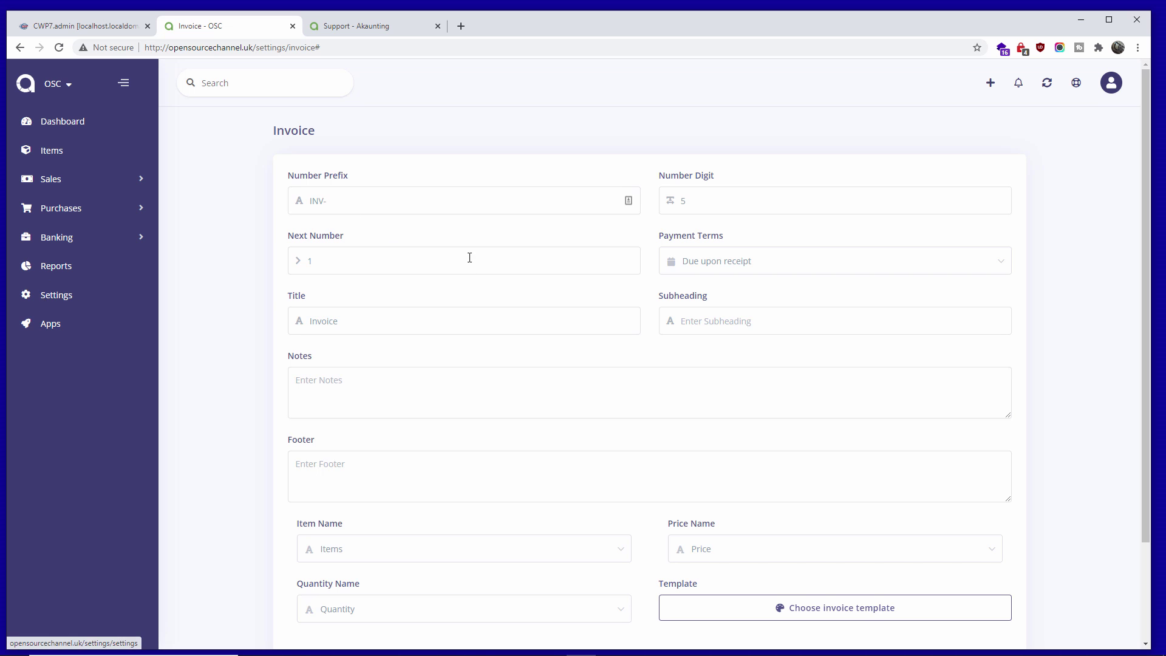
{"action": "scroll", "coordinate": [486, 279], "scroll_direction": "down", "scroll_amount": 3}
{"action": "scroll", "coordinate": [501, 295], "scroll_direction": "up", "scroll_amount": 3}
{"action": "left_click", "coordinate": [46, 295]}
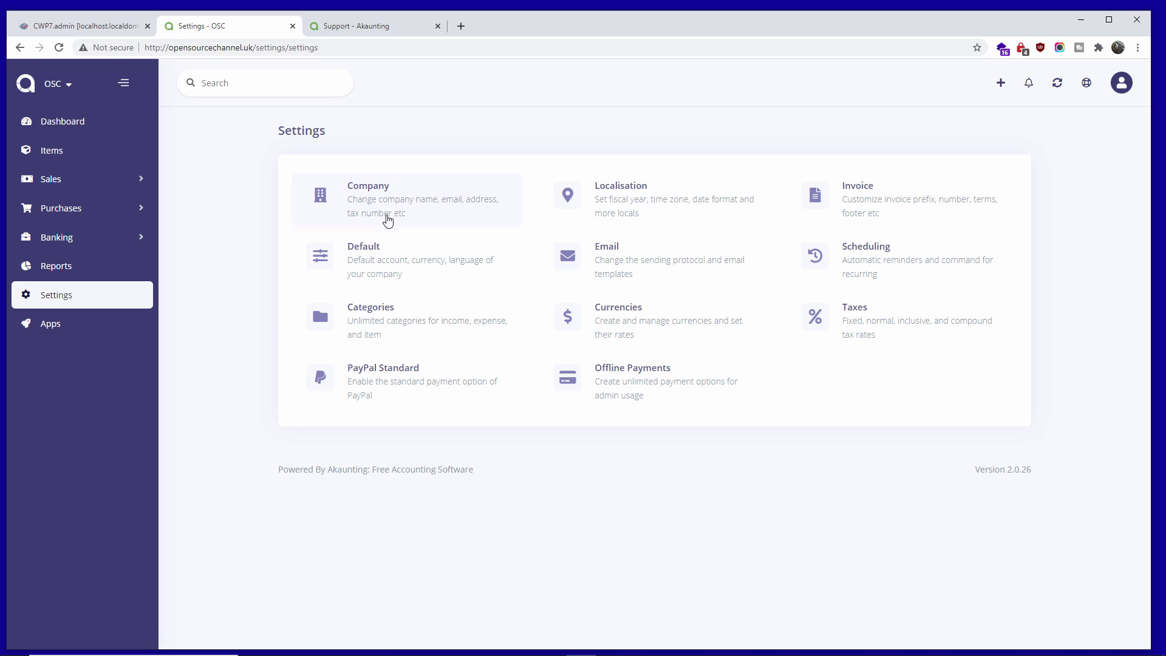
- View the Company settings, return to Settings, and open Scheduling
{"action": "left_click", "coordinate": [389, 219]}
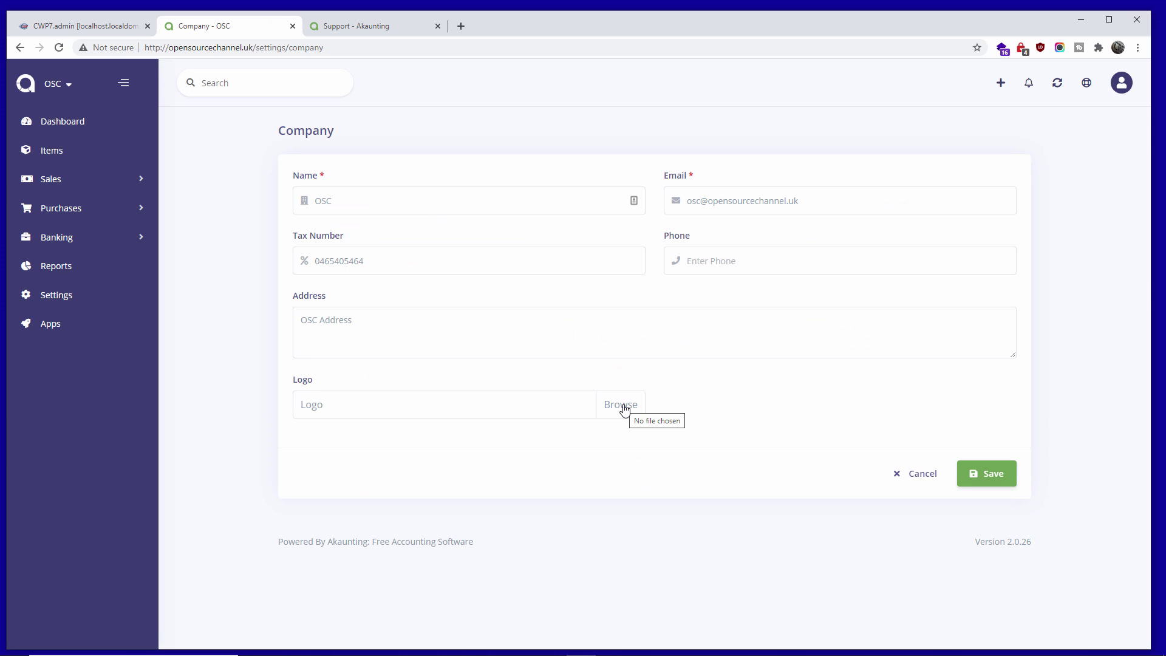
{"action": "left_click", "coordinate": [75, 296]}
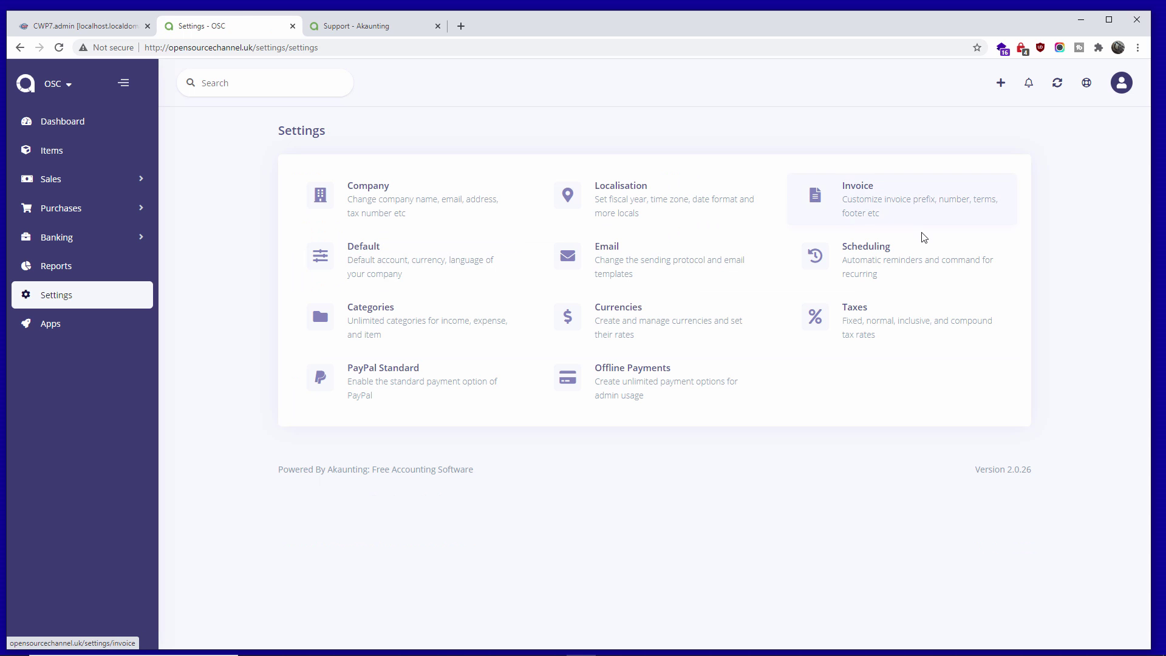
{"action": "left_click", "coordinate": [897, 335]}
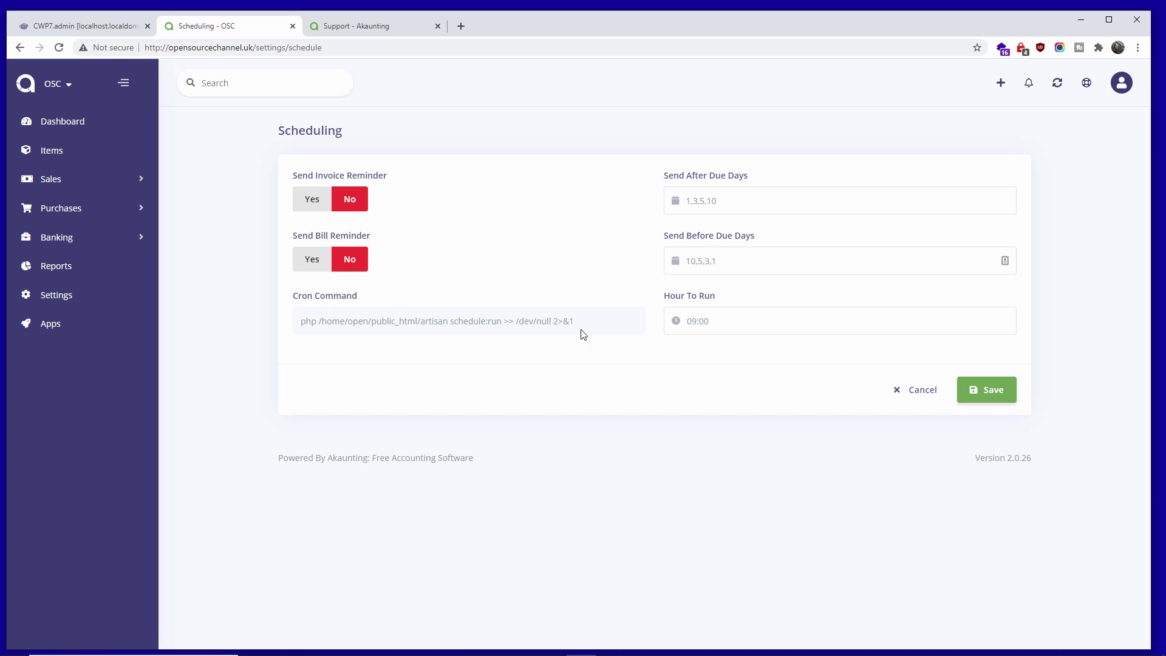
- Copy Akaunting's full cron command and return to the CWP7 admin dashboard
{"action": "left_click_drag", "start_coordinate": [576, 320], "coordinate": [336, 320]}
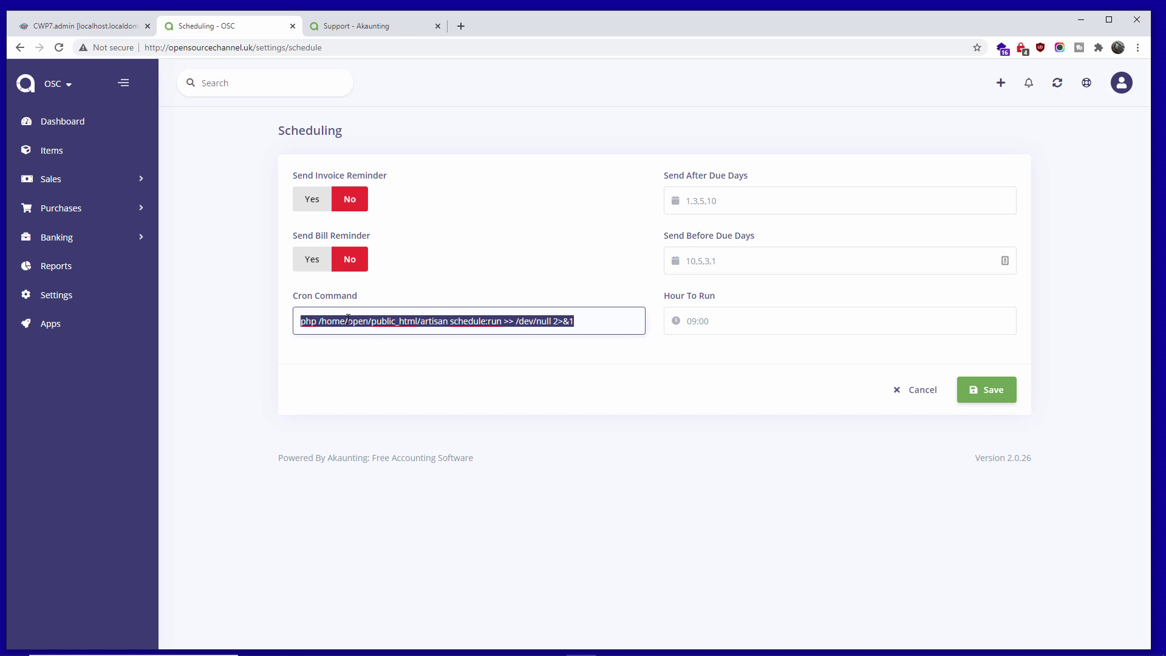
{"action": "right_click", "coordinate": [348, 318]}
{"action": "left_click", "coordinate": [395, 360]}
{"action": "left_click", "coordinate": [89, 27]}
- Find 'cro' in CWP navigation and start a new job under Crontab for users
{"action": "left_click", "coordinate": [91, 153]}
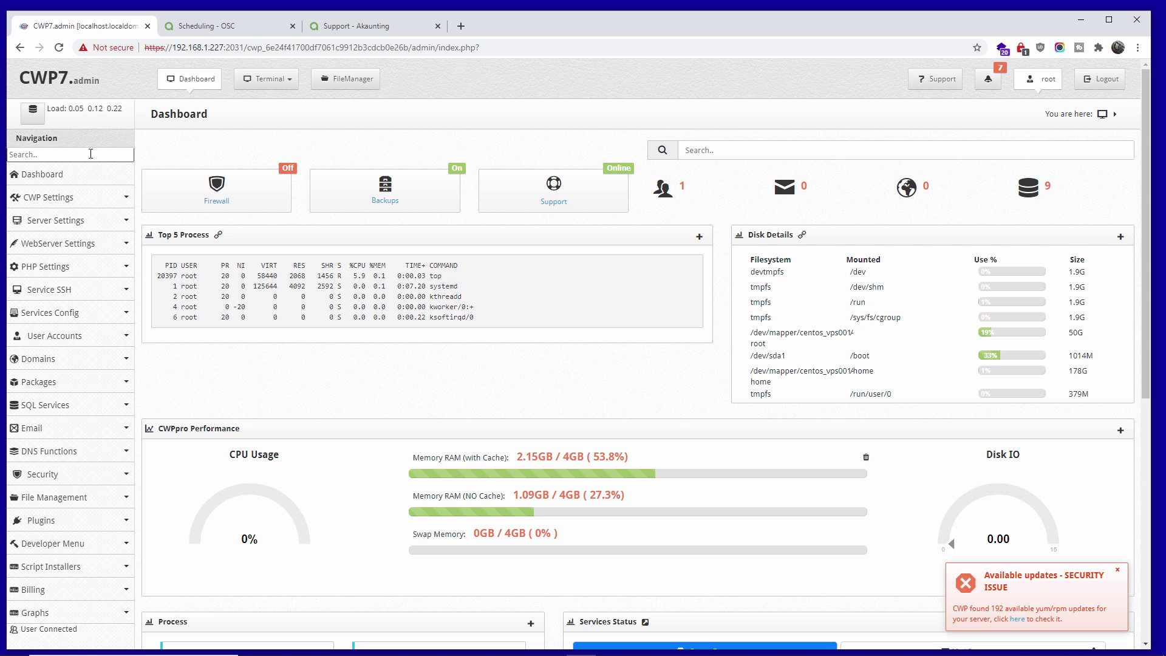
{"action": "type", "text": "cr"}
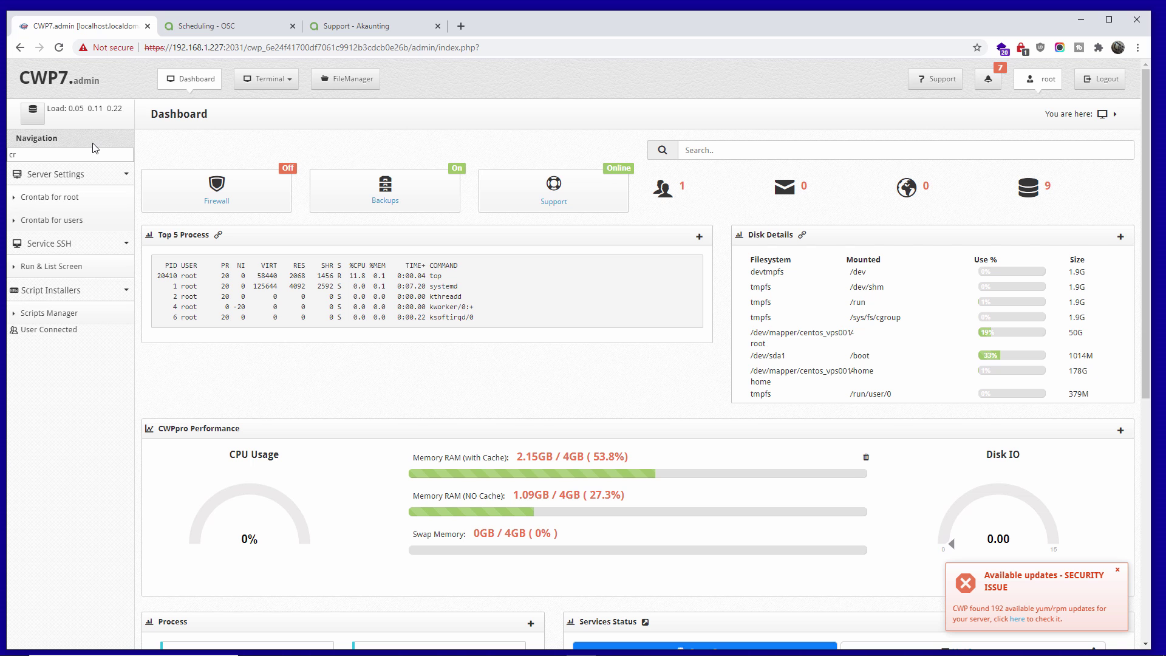
{"action": "type", "text": "o"}
{"action": "left_click", "coordinate": [58, 221]}
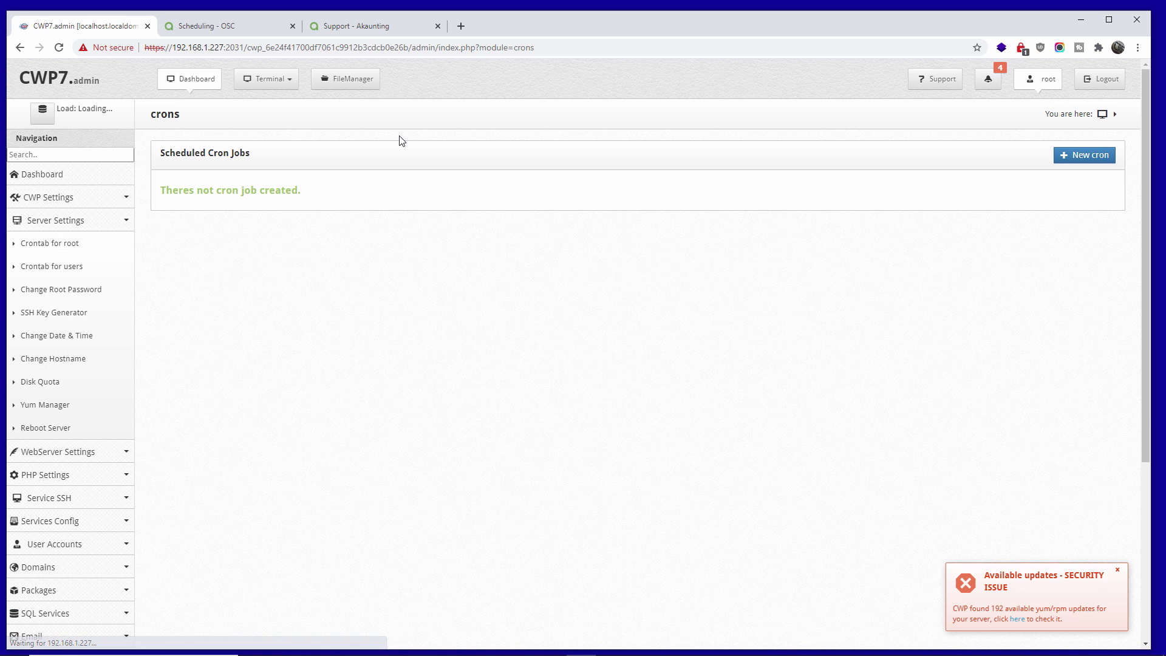
{"action": "left_click", "coordinate": [1073, 158]}
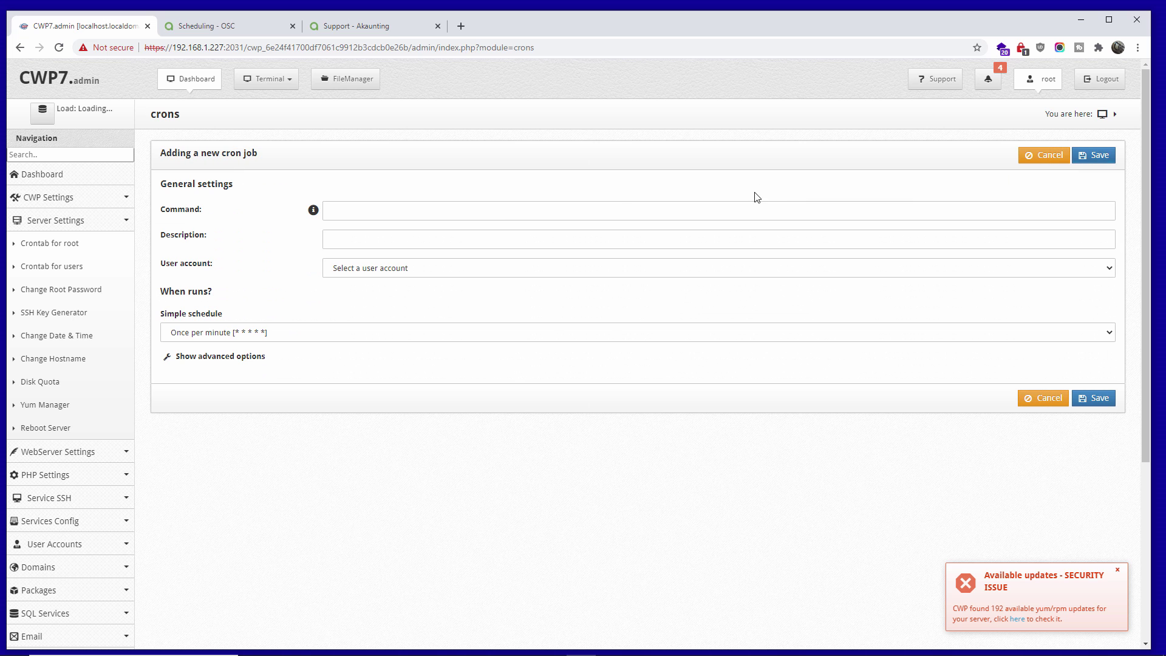
- Paste the Akaunting schedule command, run it as the site's user, then return to Akaunting
{"action": "right_click", "coordinate": [503, 211]}
{"action": "left_click", "coordinate": [535, 303]}
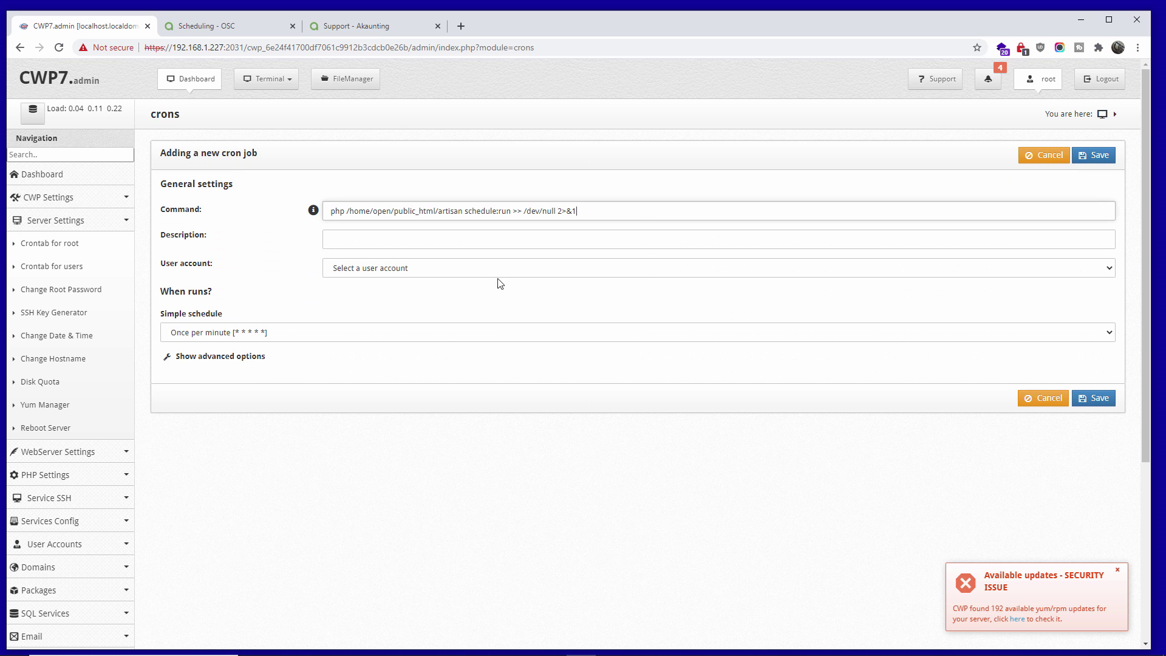
{"action": "left_click", "coordinate": [472, 269]}
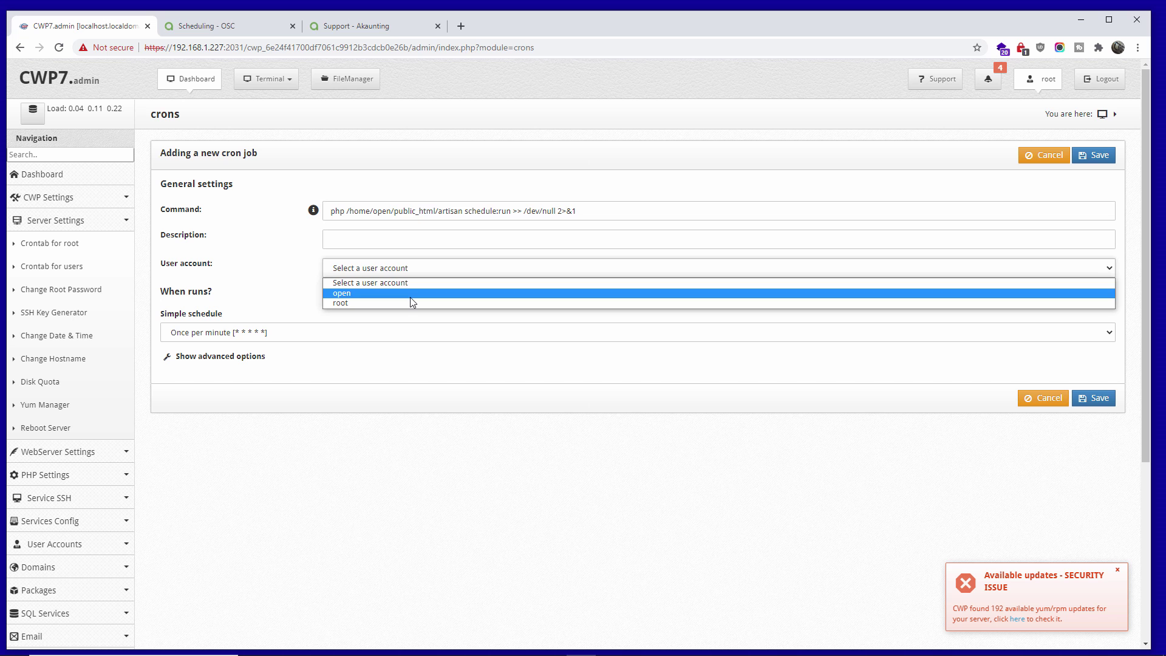
{"action": "left_click", "coordinate": [410, 296]}
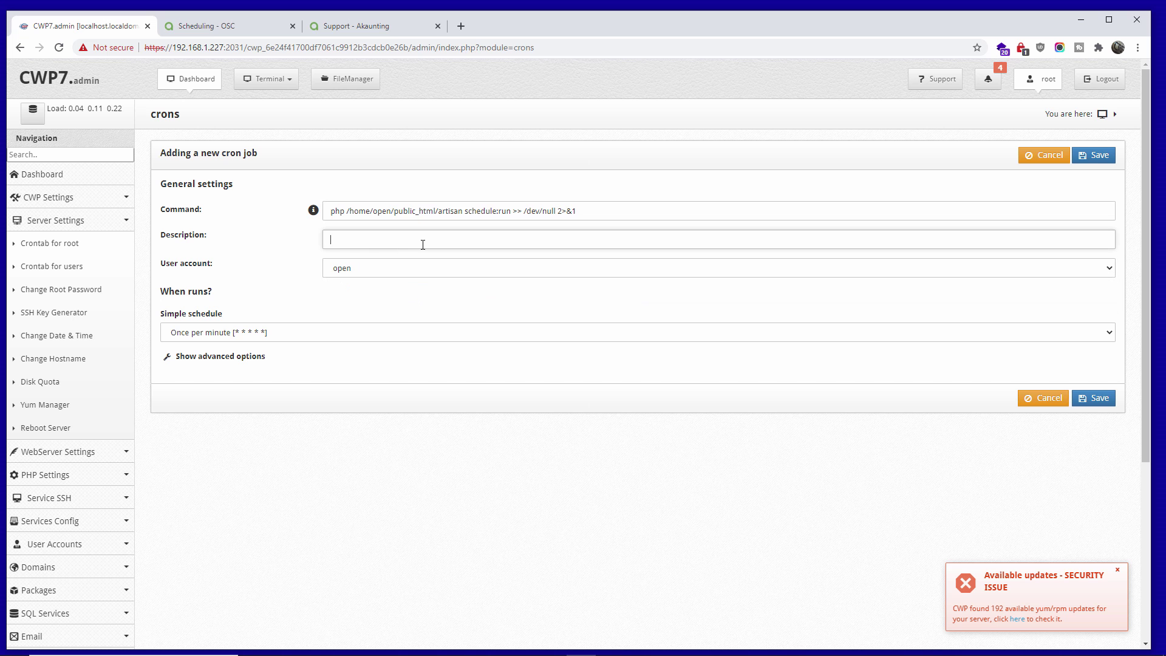
{"action": "left_click", "coordinate": [295, 338]}
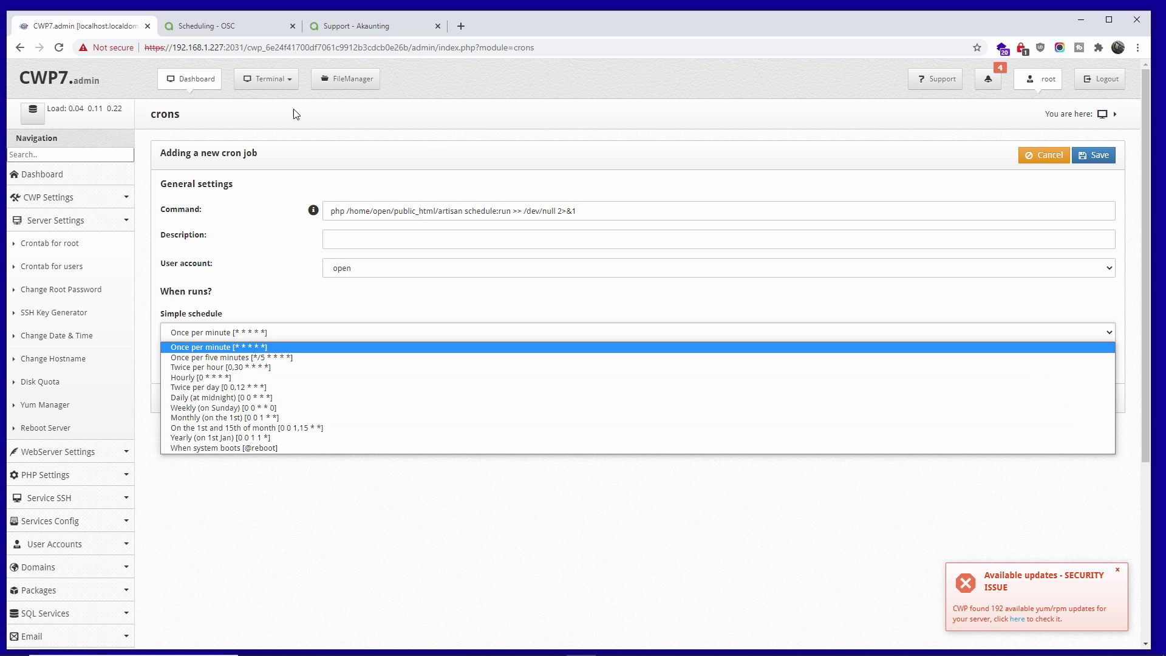
{"action": "left_click", "coordinate": [229, 27]}
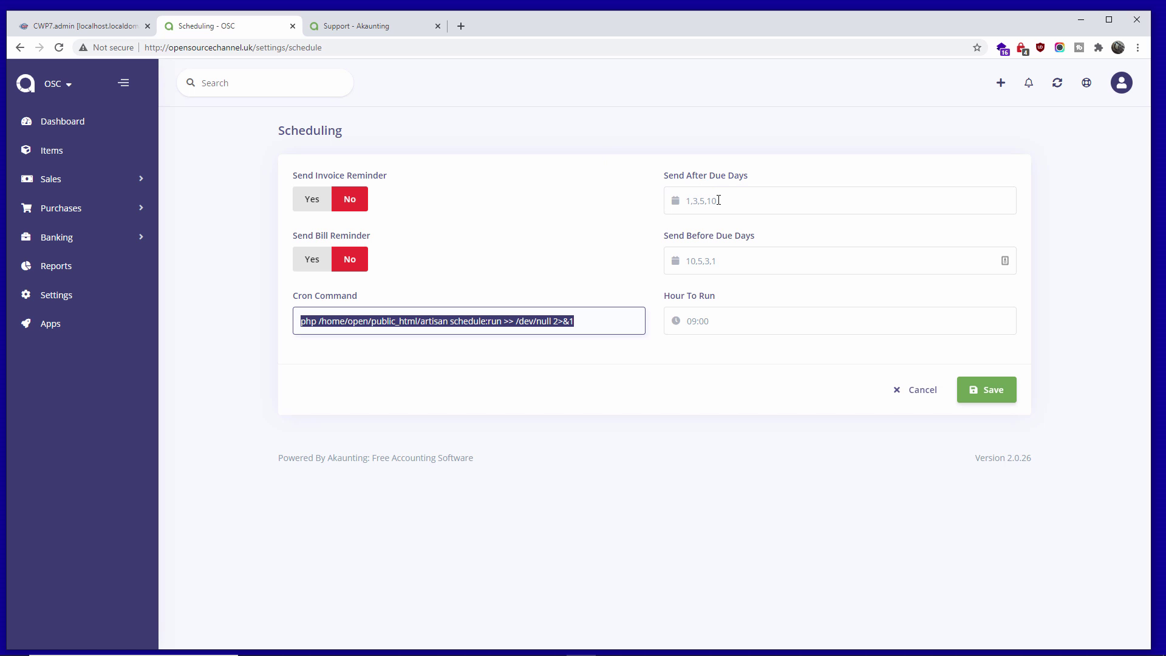
- Set the Akaunting artisan schedule:run cron job to Hourly [0 * * * *] and save it
{"action": "left_click", "coordinate": [746, 208]}
{"action": "left_click", "coordinate": [733, 265]}
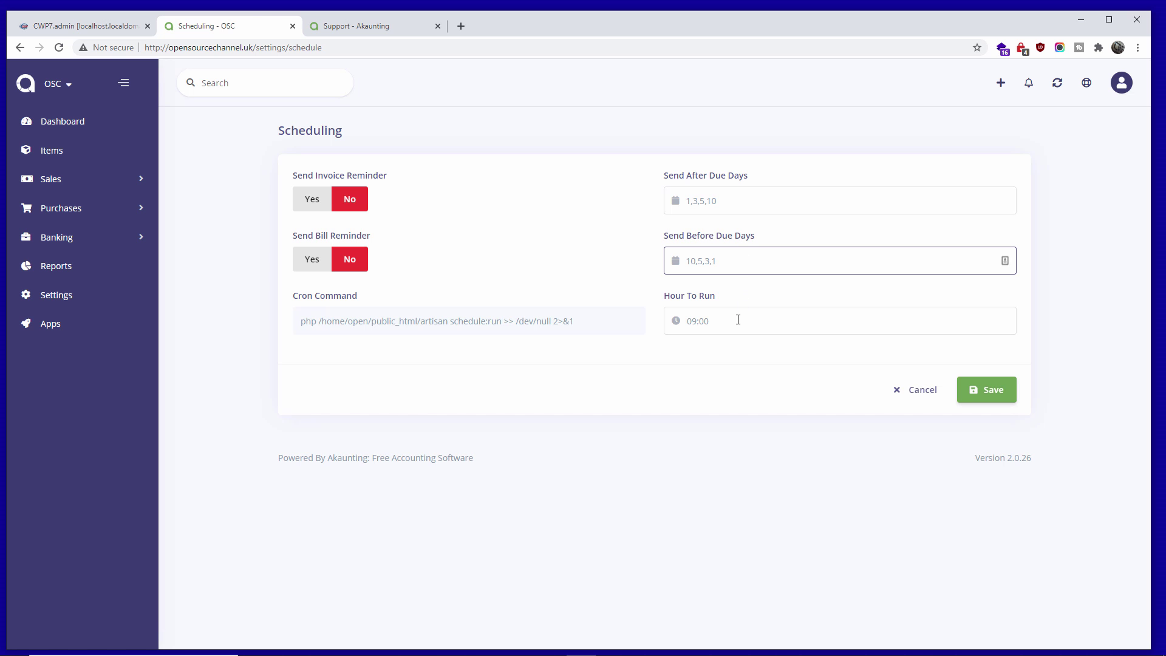
{"action": "left_click", "coordinate": [109, 25]}
{"action": "left_click", "coordinate": [320, 332]}
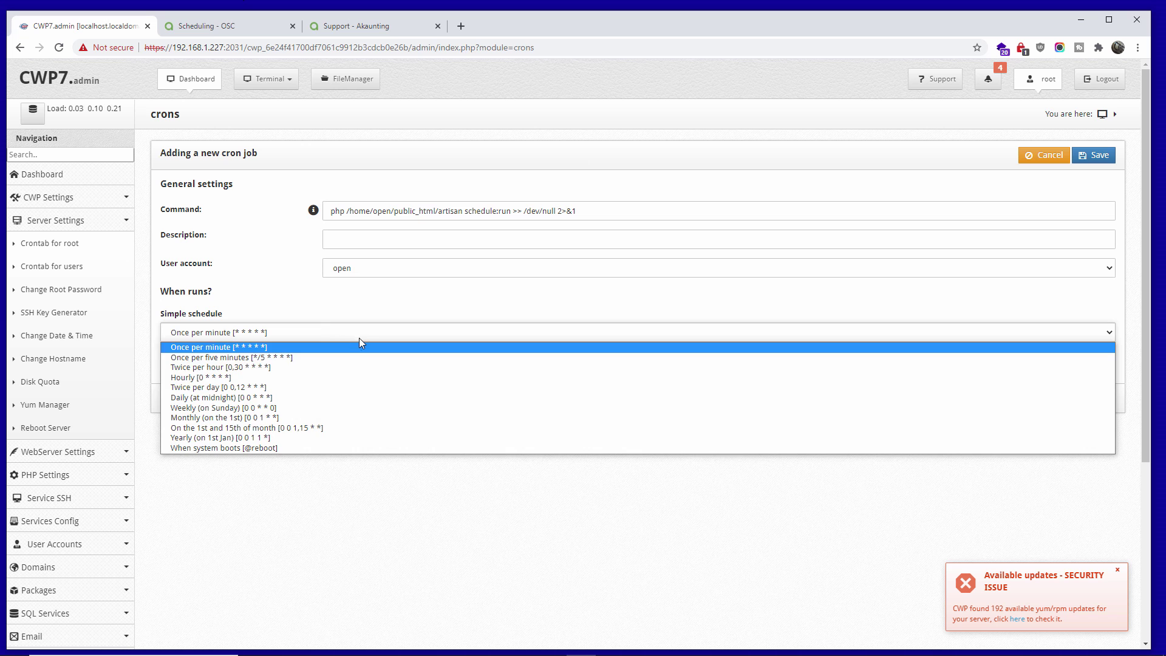
{"action": "left_click", "coordinate": [341, 378]}
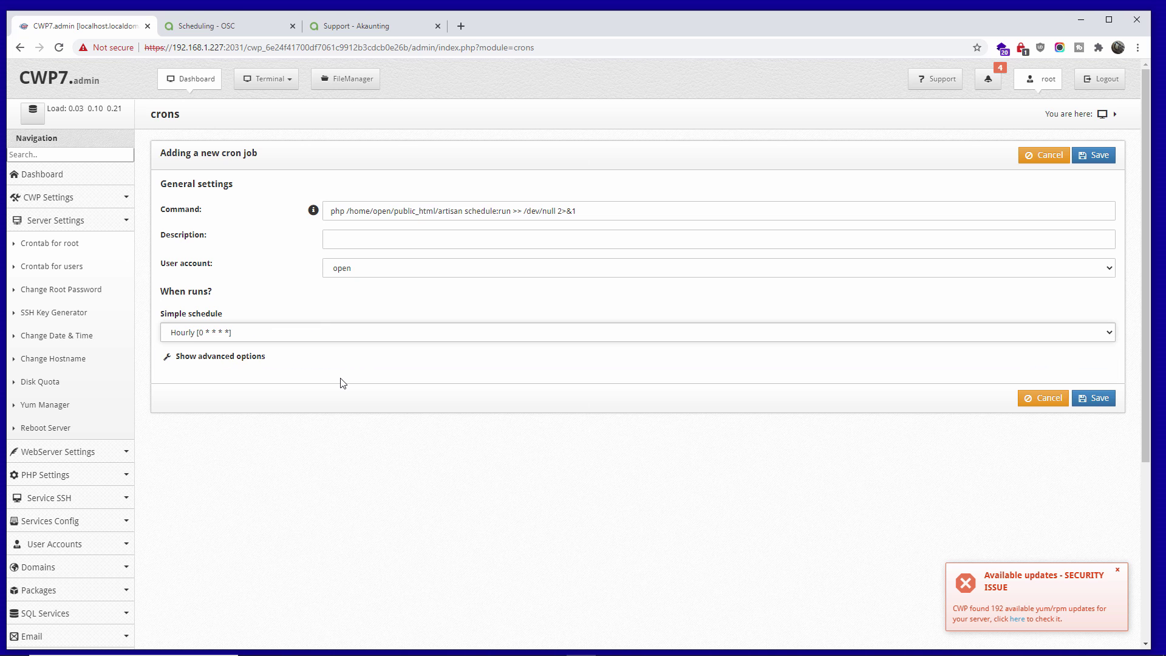
{"action": "left_click", "coordinate": [1085, 398]}
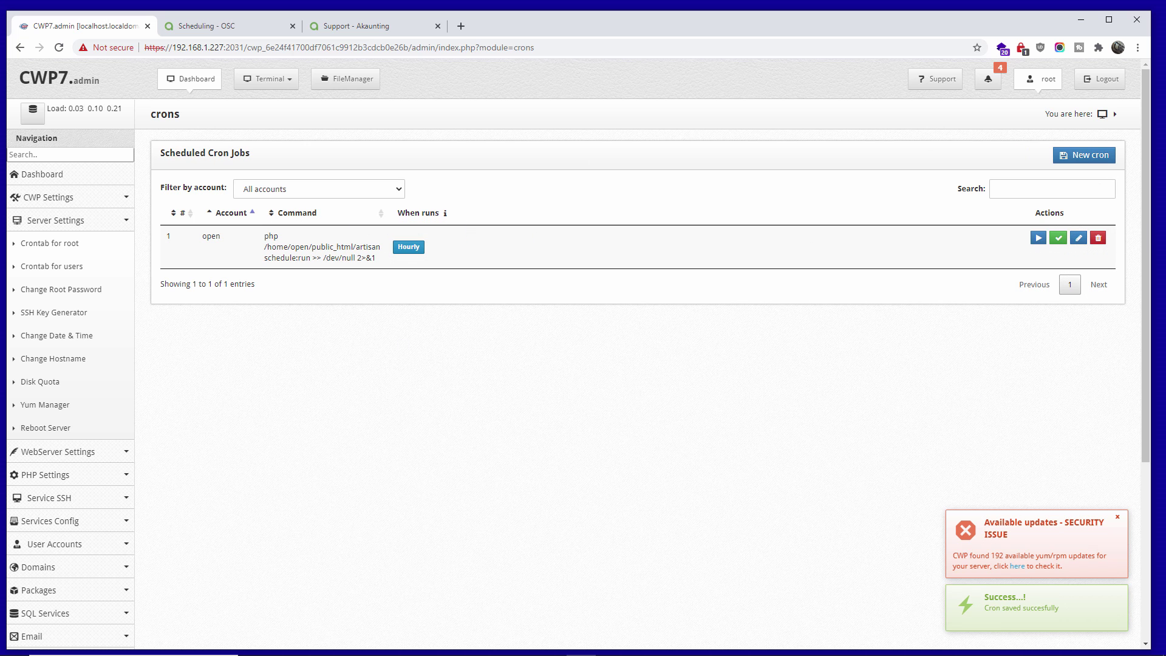
- Delete the hourly artisan cron job, confirm, and return to the Scheduling - OSC tab
{"action": "left_click", "coordinate": [1100, 242]}
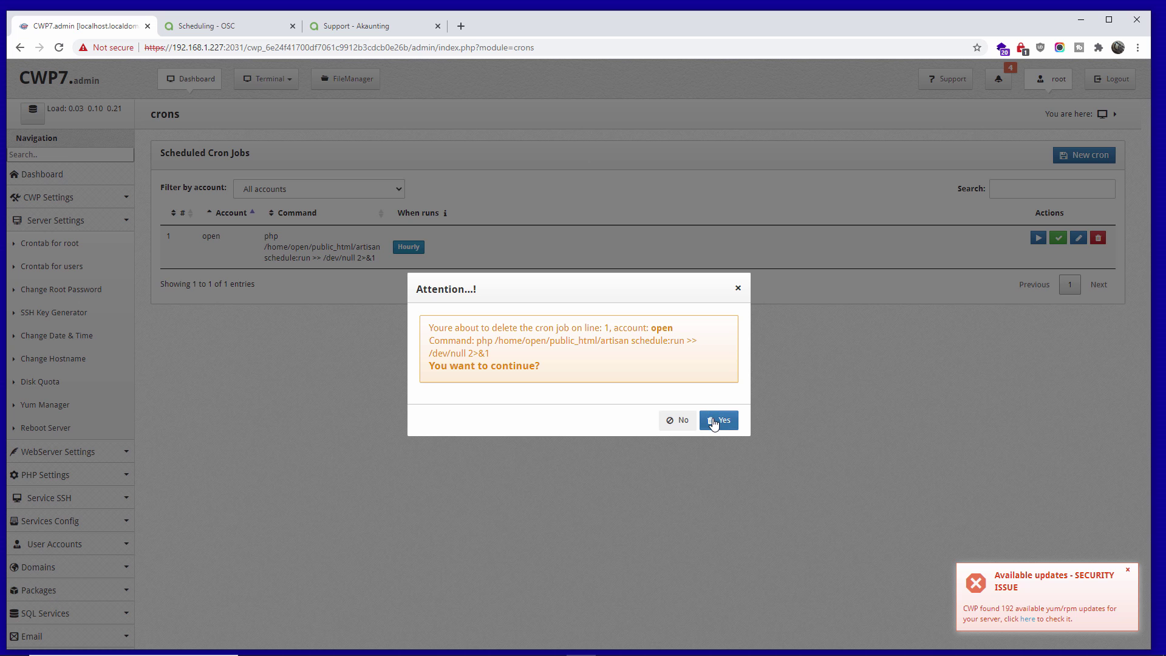
{"action": "left_click", "coordinate": [718, 422]}
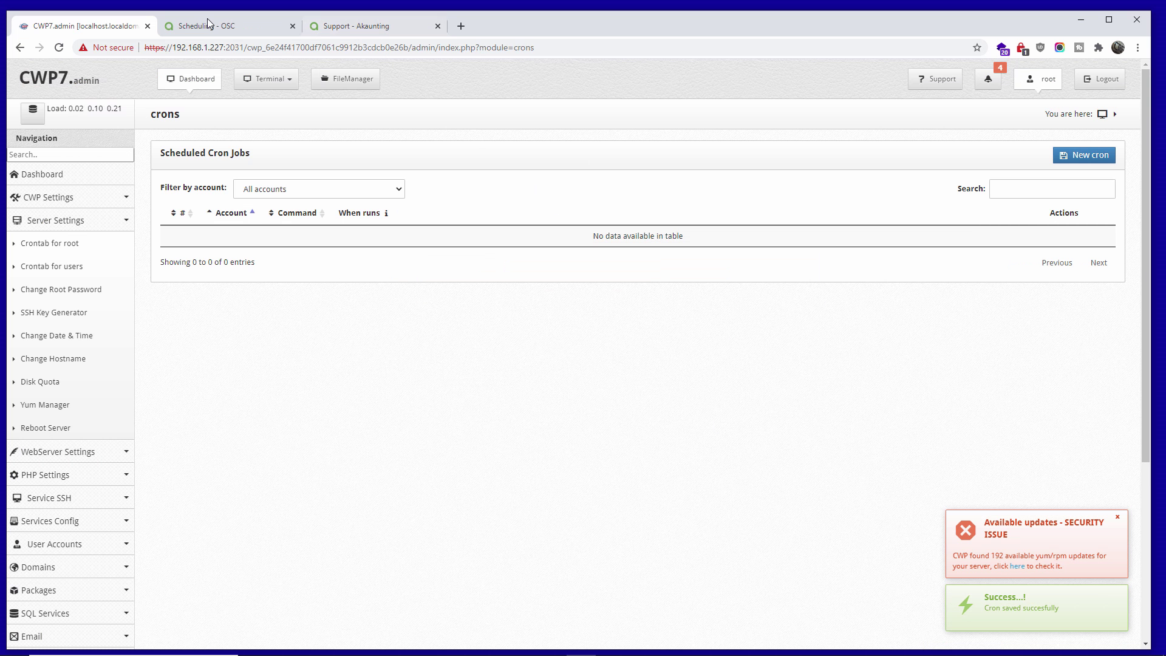
{"action": "left_click", "coordinate": [254, 28]}
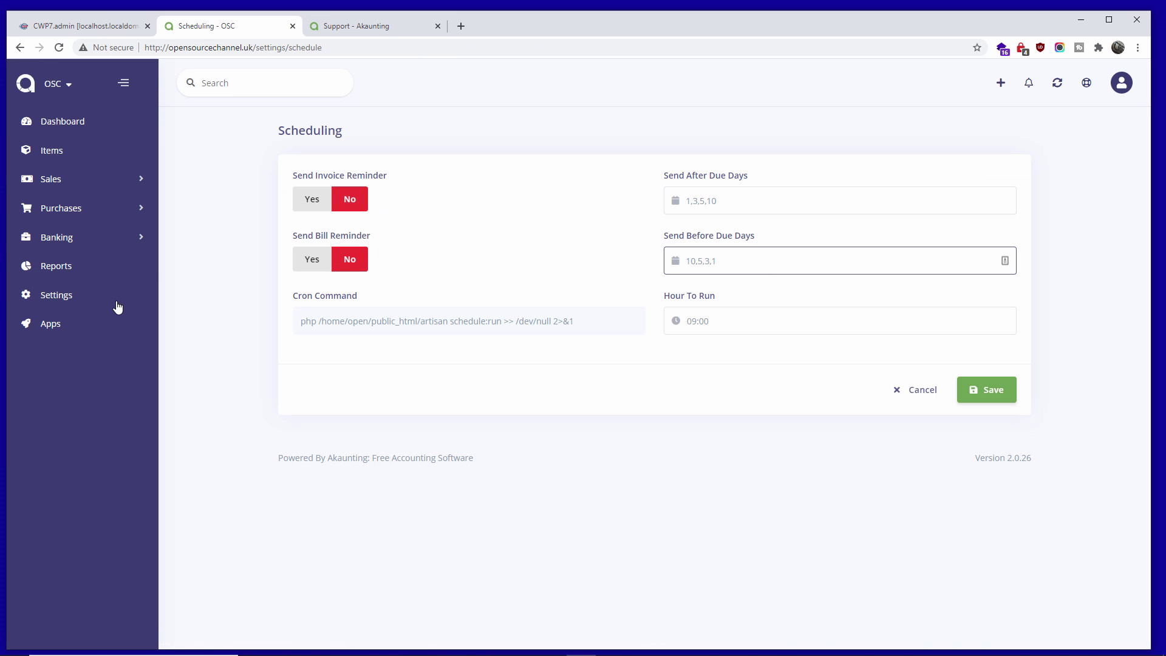
- Open Akaunting's Settings overview and go into the Taxes settings group
{"action": "left_click", "coordinate": [65, 296]}
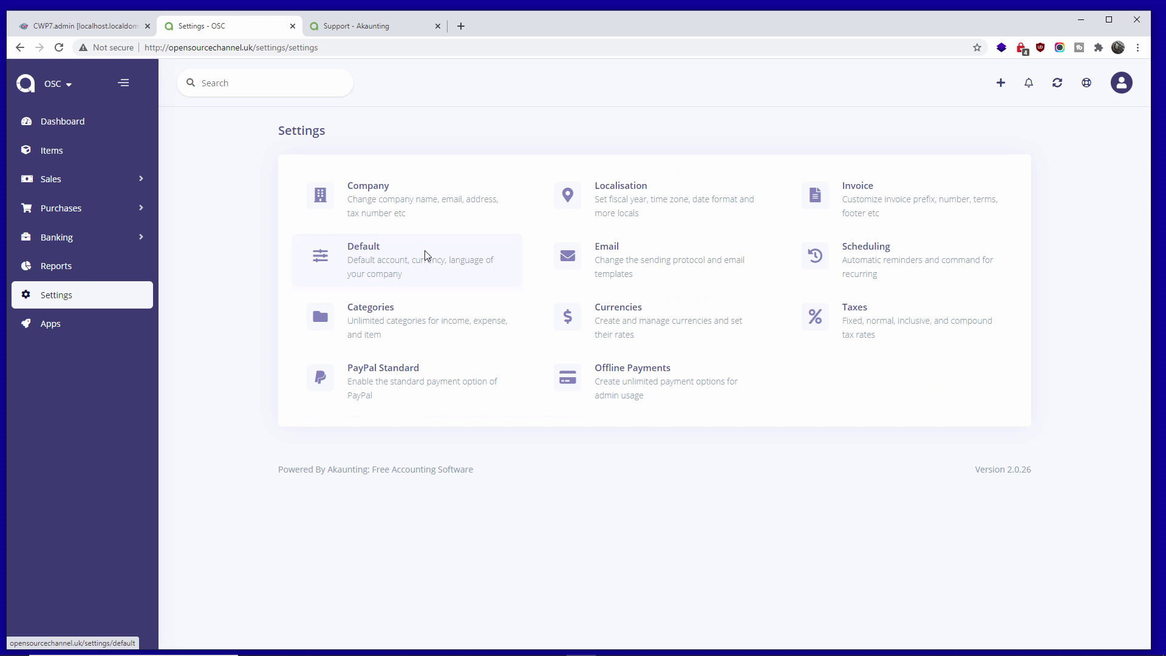
{"action": "left_click", "coordinate": [869, 319]}
- Filter the app store to Top Free and open the Receivables & Payables app page
{"action": "left_click", "coordinate": [60, 330]}
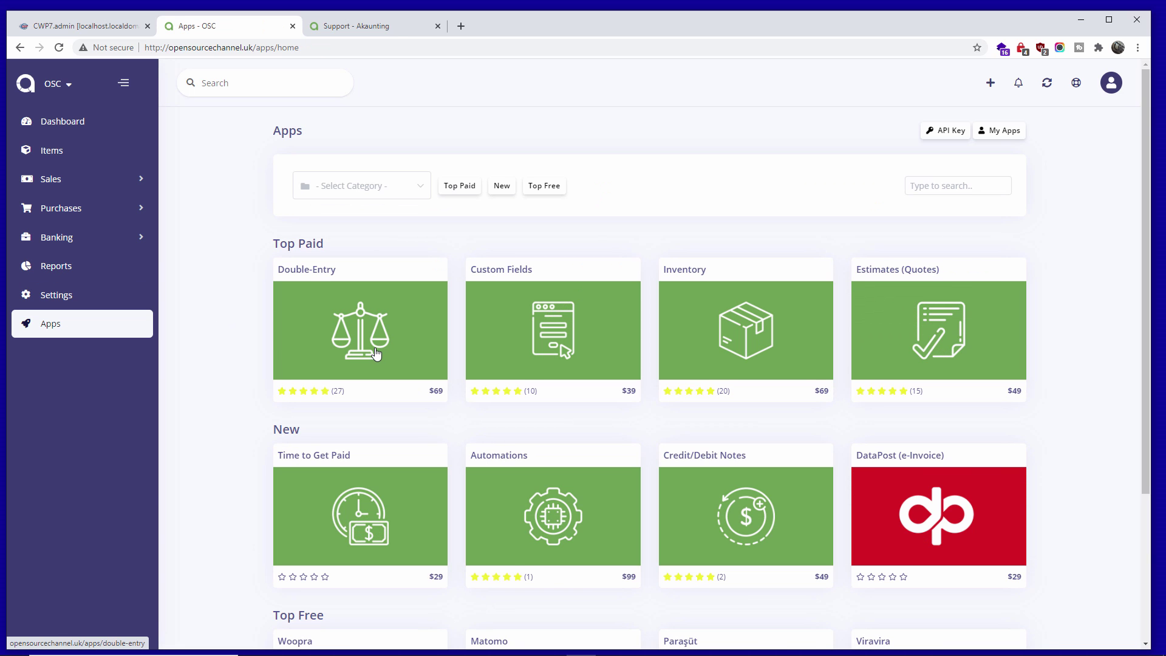
{"action": "left_click", "coordinate": [536, 191]}
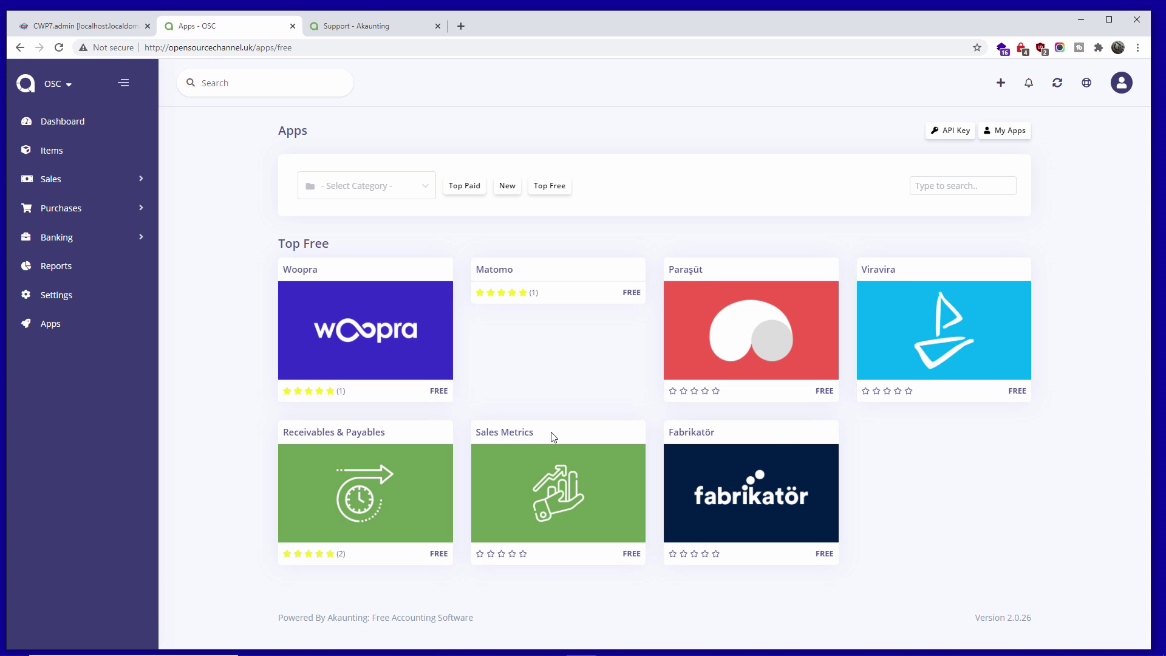
{"action": "left_click", "coordinate": [362, 490]}
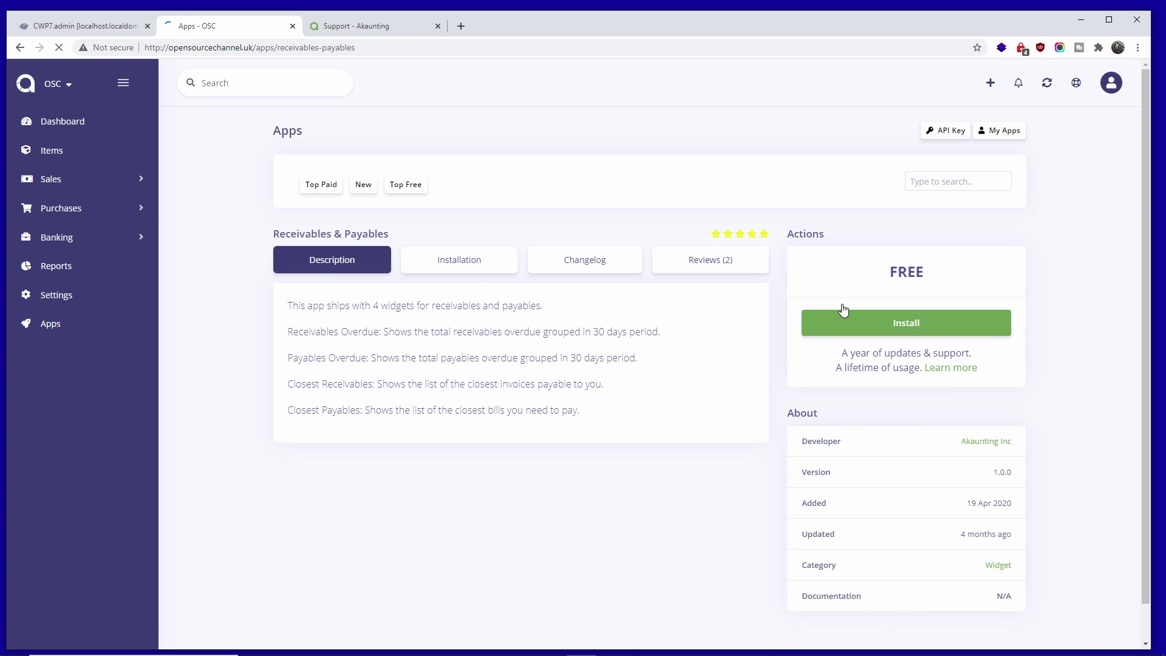
- Install the free Receivables & Payables app and check the installed notice
{"action": "left_click", "coordinate": [902, 332]}
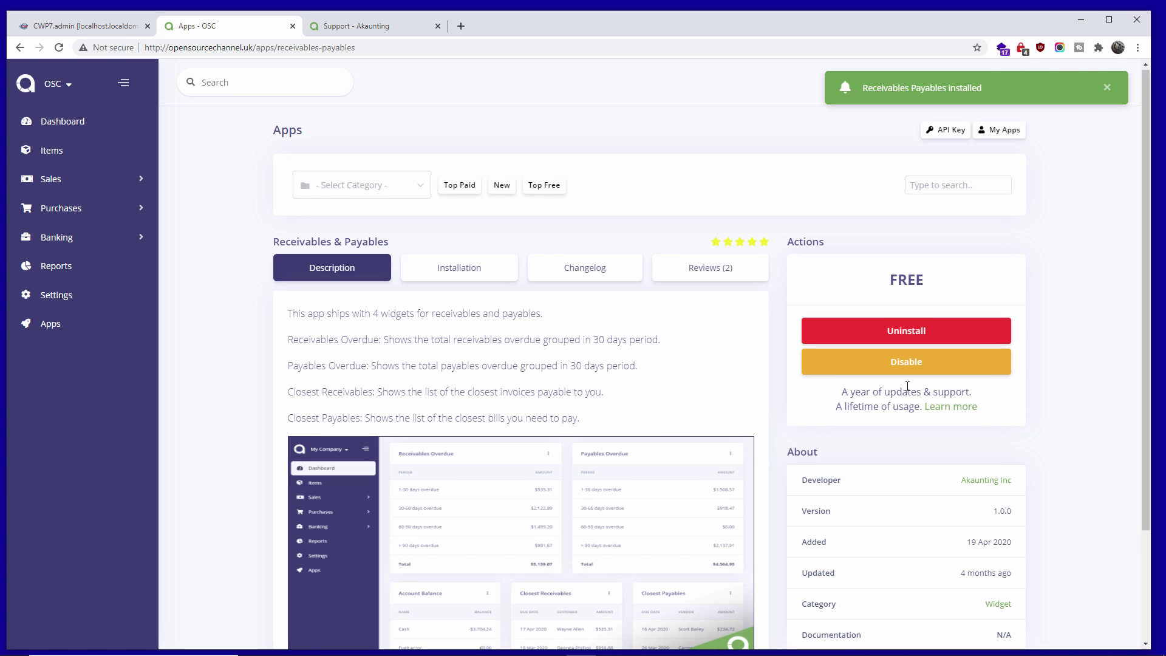
{"action": "scroll", "coordinate": [907, 386], "scroll_direction": "down", "scroll_amount": 3}
{"action": "scroll", "coordinate": [908, 387], "scroll_direction": "up", "scroll_amount": 3}
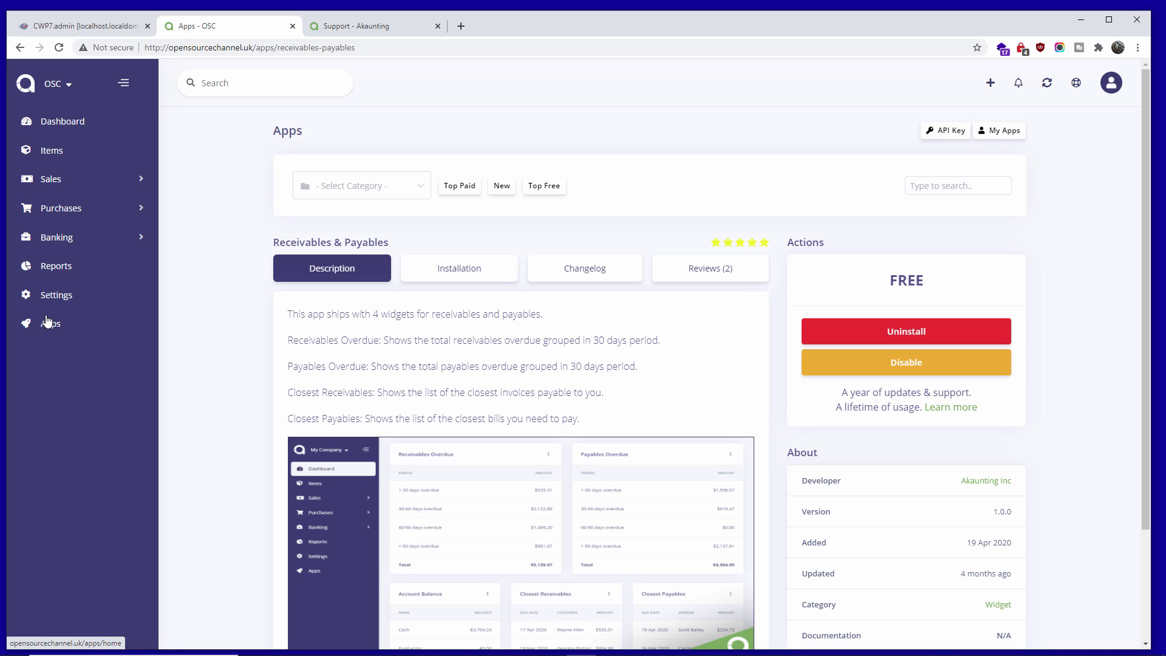
- Open the Permissions list from the avatar menu and scroll through its 149 records
{"action": "left_click", "coordinate": [1110, 87]}
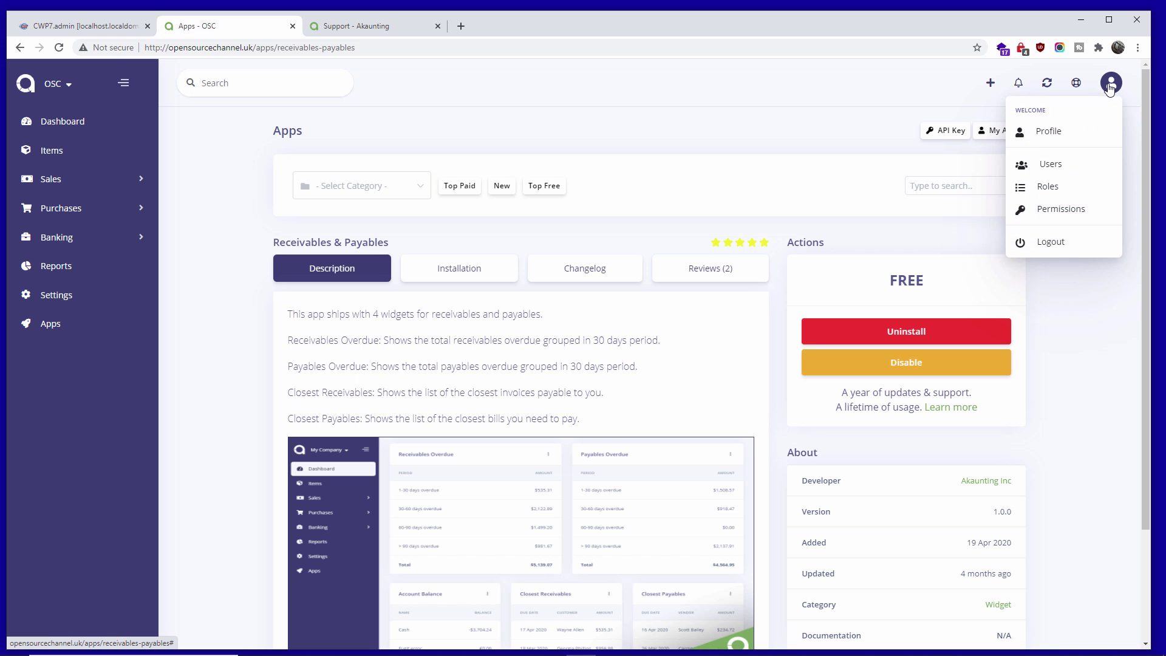
{"action": "left_click", "coordinate": [1050, 209]}
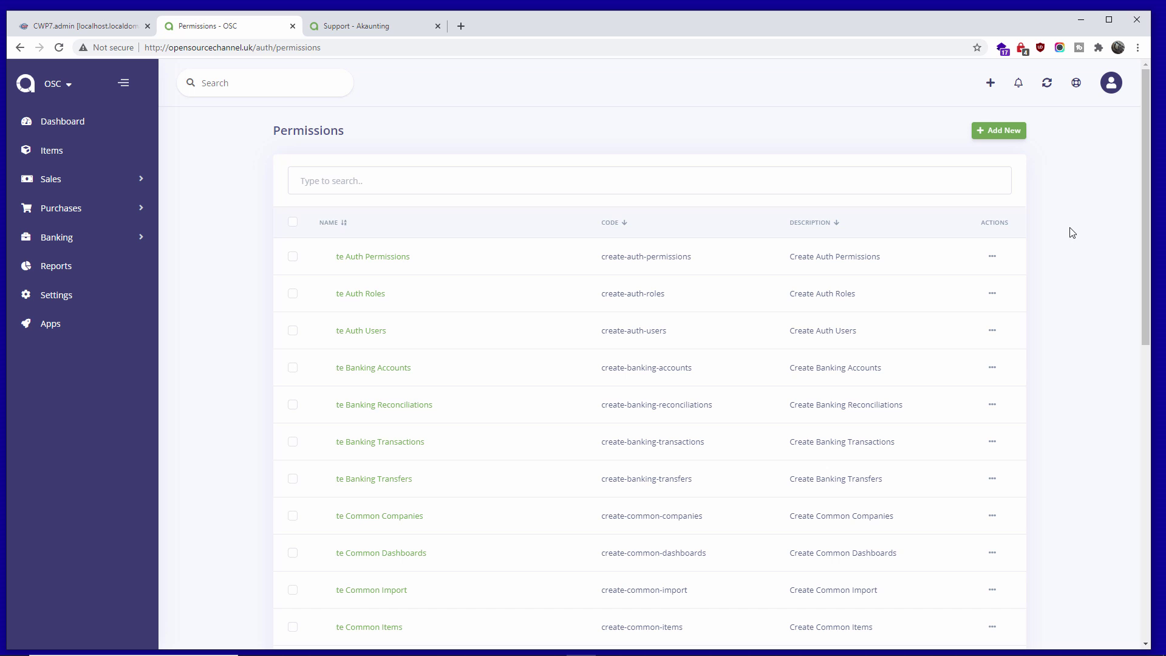
{"action": "scroll", "coordinate": [1069, 265], "scroll_direction": "down", "scroll_amount": 4}
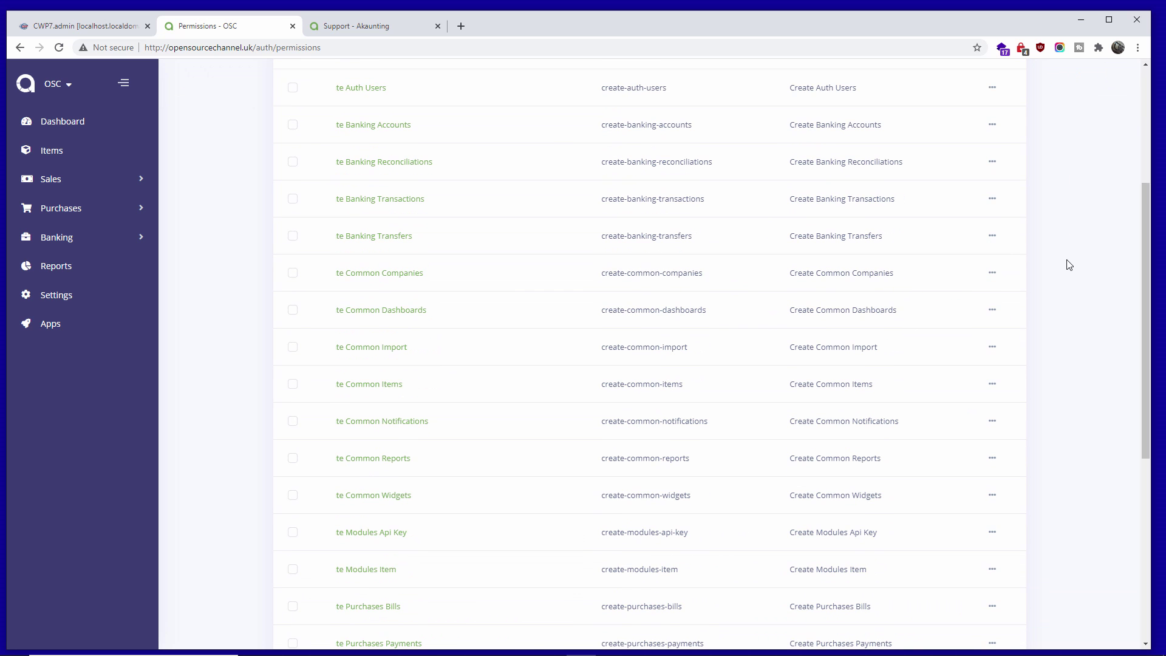
{"action": "scroll", "coordinate": [1070, 265], "scroll_direction": "down", "scroll_amount": 6}
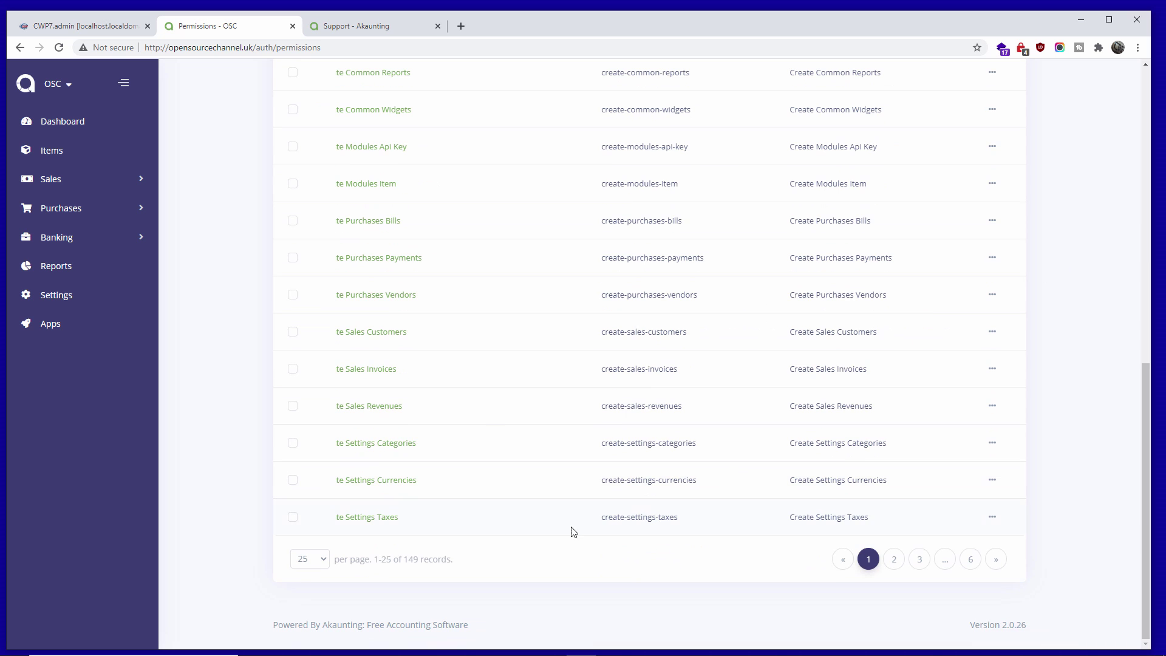
{"action": "scroll", "coordinate": [795, 461], "scroll_direction": "up", "scroll_amount": 10}
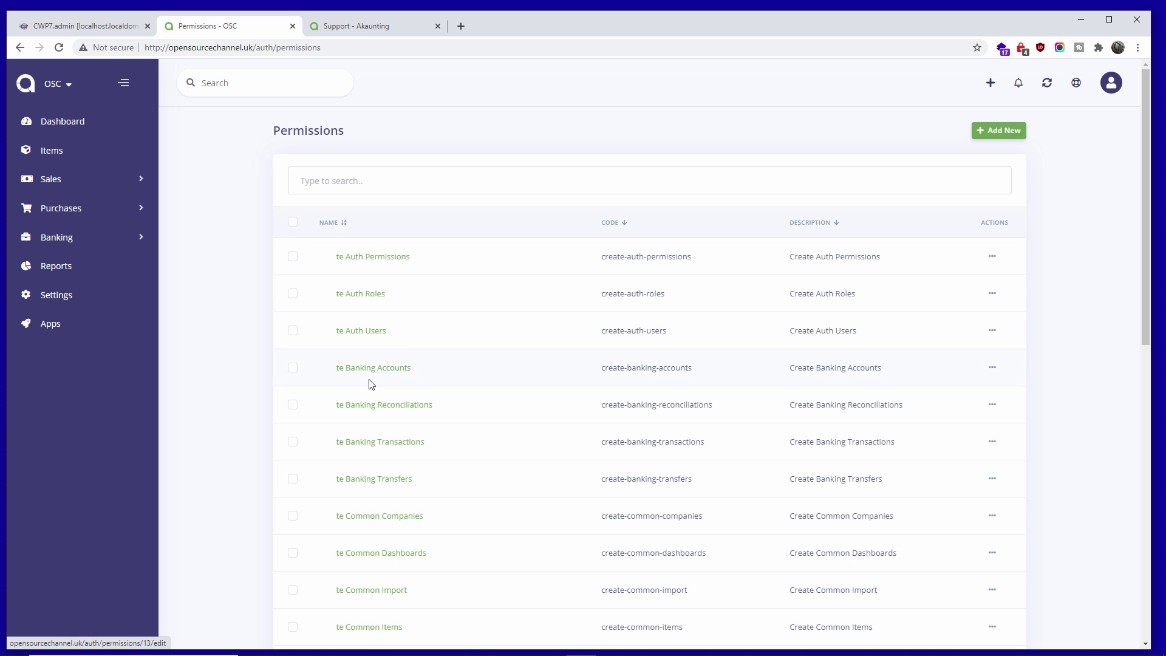
- Inspect the first permission's actions menu, then open the admin user's Edit User profile
{"action": "left_click", "coordinate": [993, 257]}
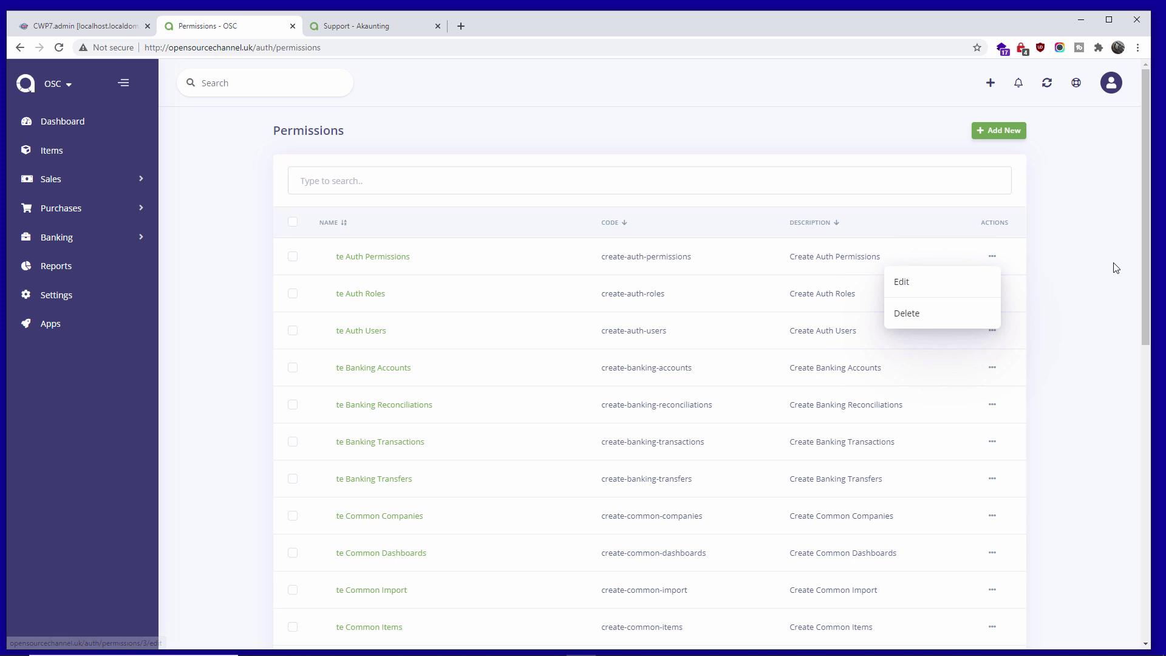
{"action": "left_click", "coordinate": [1113, 237]}
{"action": "left_click", "coordinate": [1112, 85]}
{"action": "left_click", "coordinate": [1075, 210]}
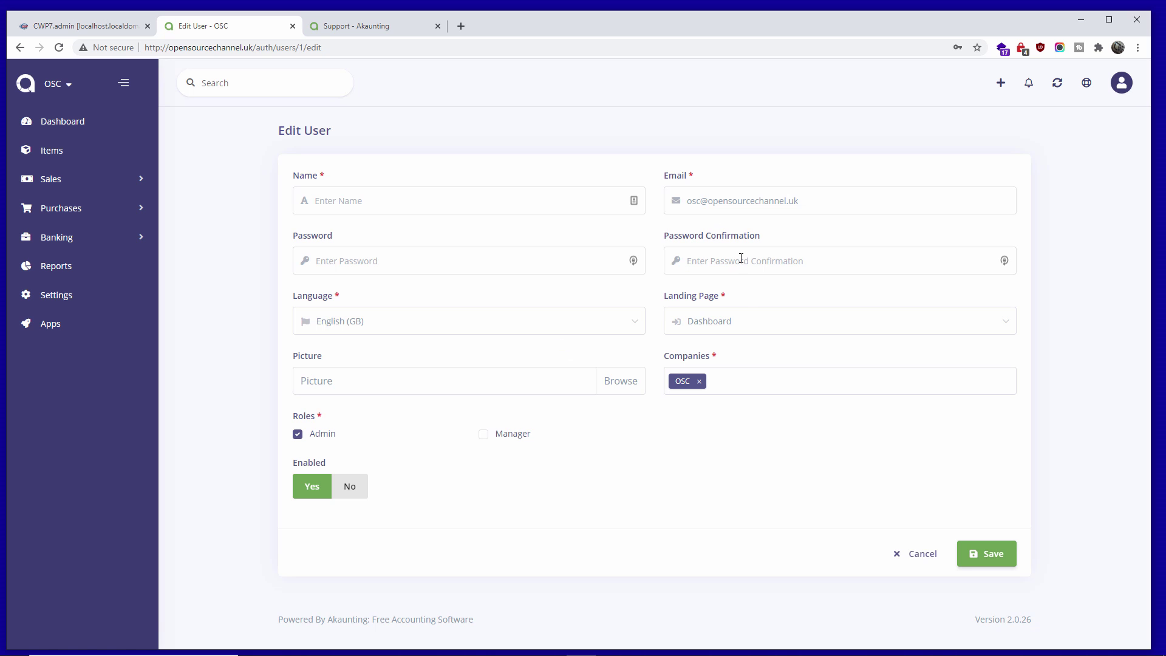
- Open the Users list with its single Admin user and start a New User form
{"action": "left_click", "coordinate": [1126, 91]}
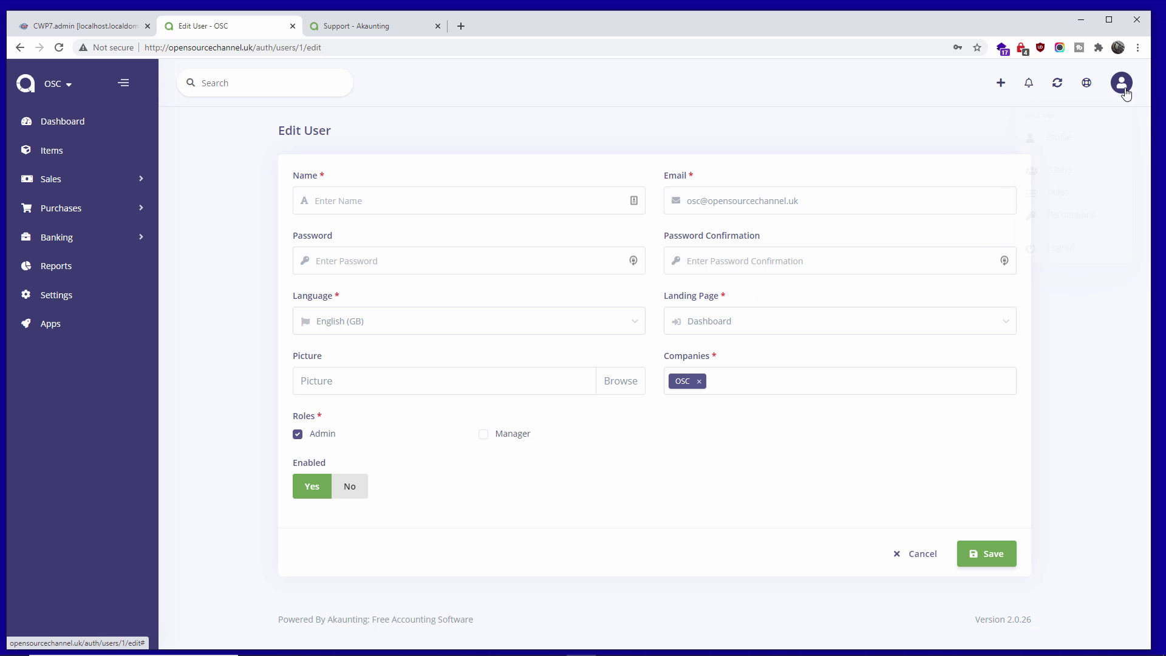
{"action": "left_click", "coordinate": [1065, 171]}
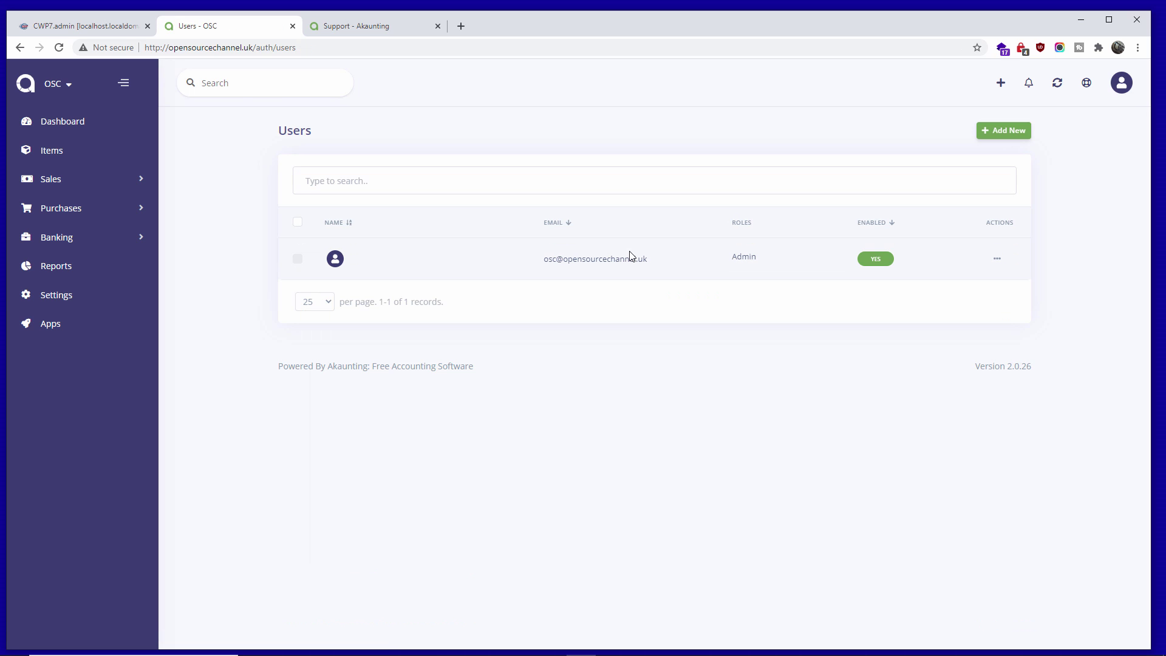
{"action": "left_click", "coordinate": [998, 130]}
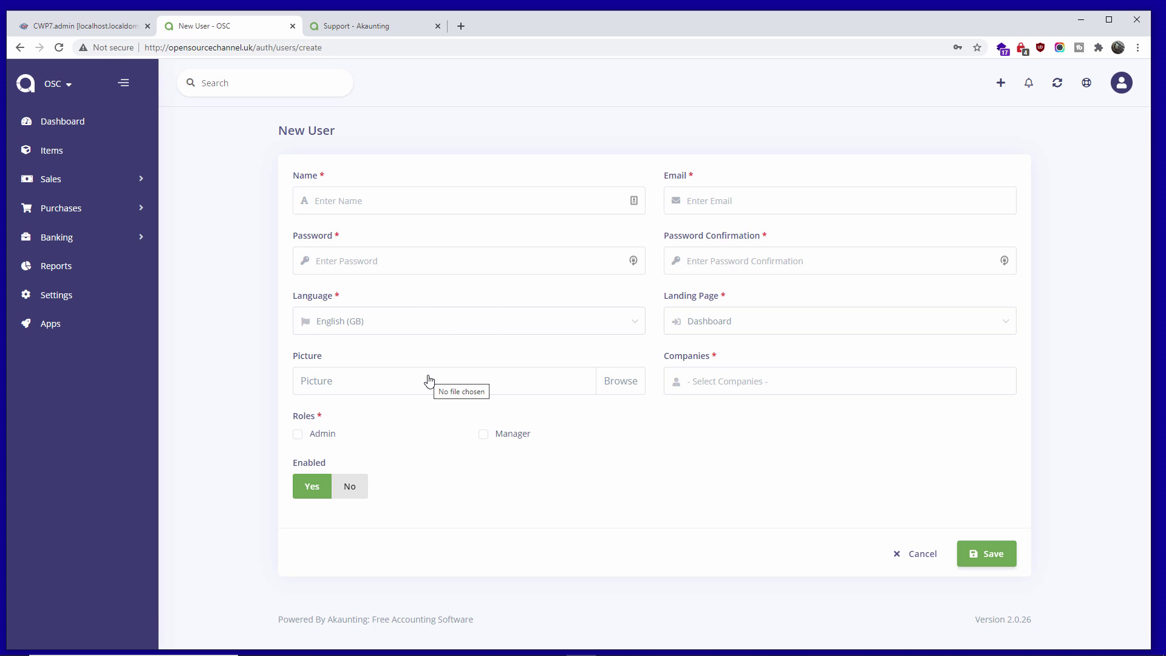
- Untick Manager on the new user, review the Admin, Customer and Manager roles, then open Items
{"action": "left_click", "coordinate": [485, 435]}
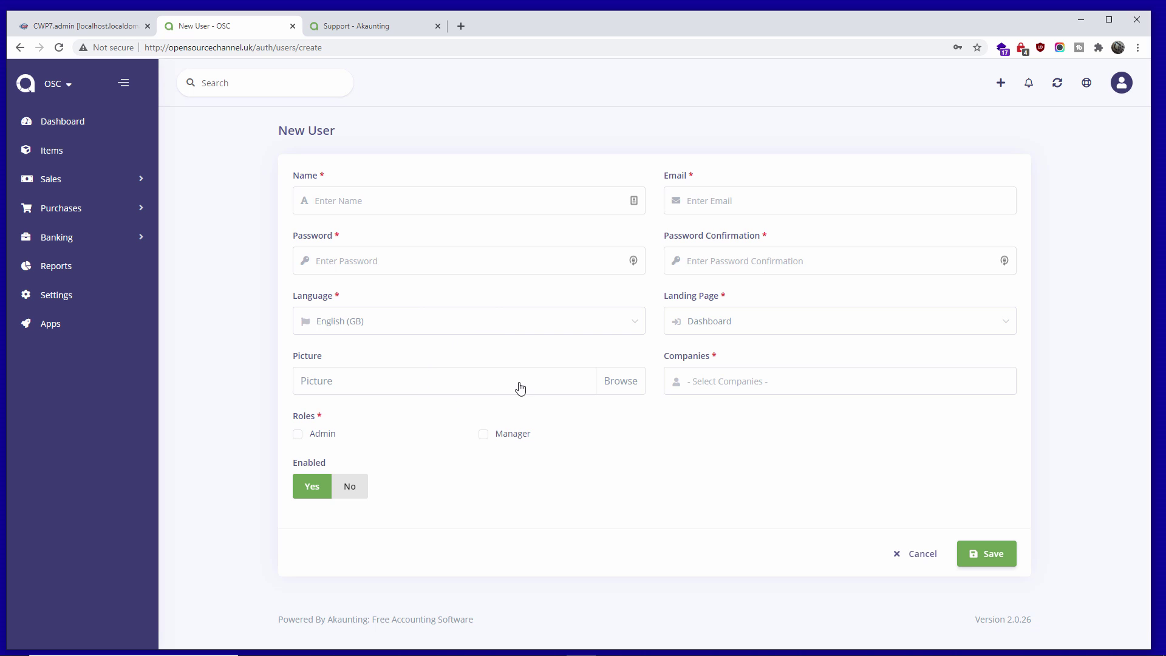
{"action": "left_click", "coordinate": [1122, 85]}
{"action": "left_click", "coordinate": [1059, 187]}
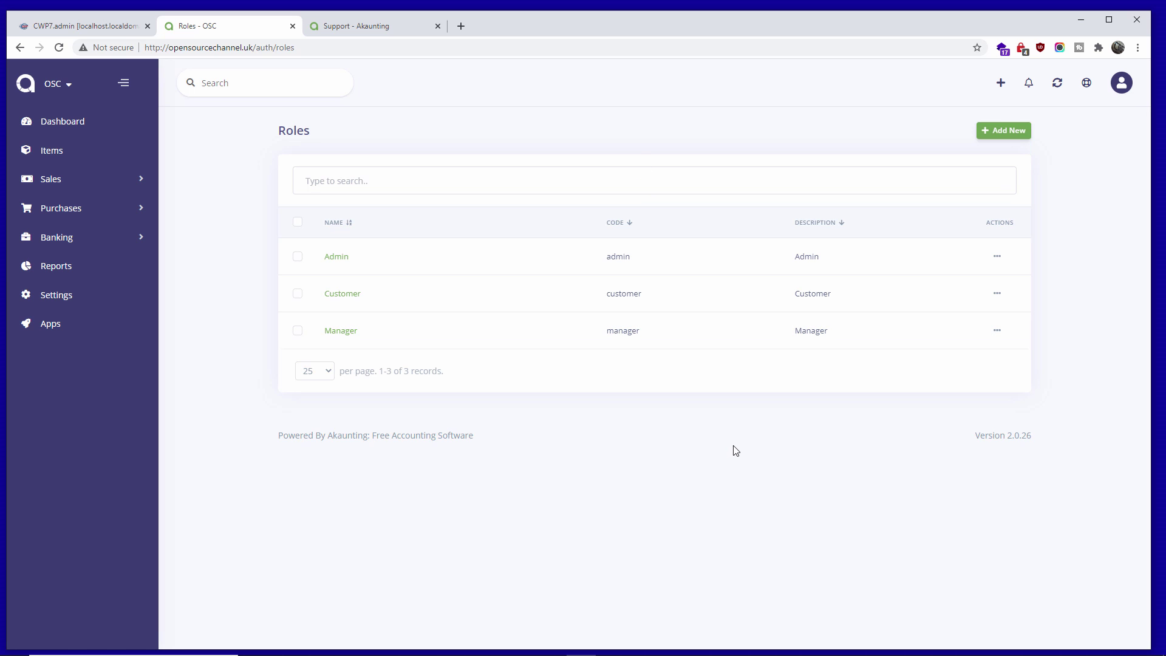
{"action": "left_click", "coordinate": [57, 153]}
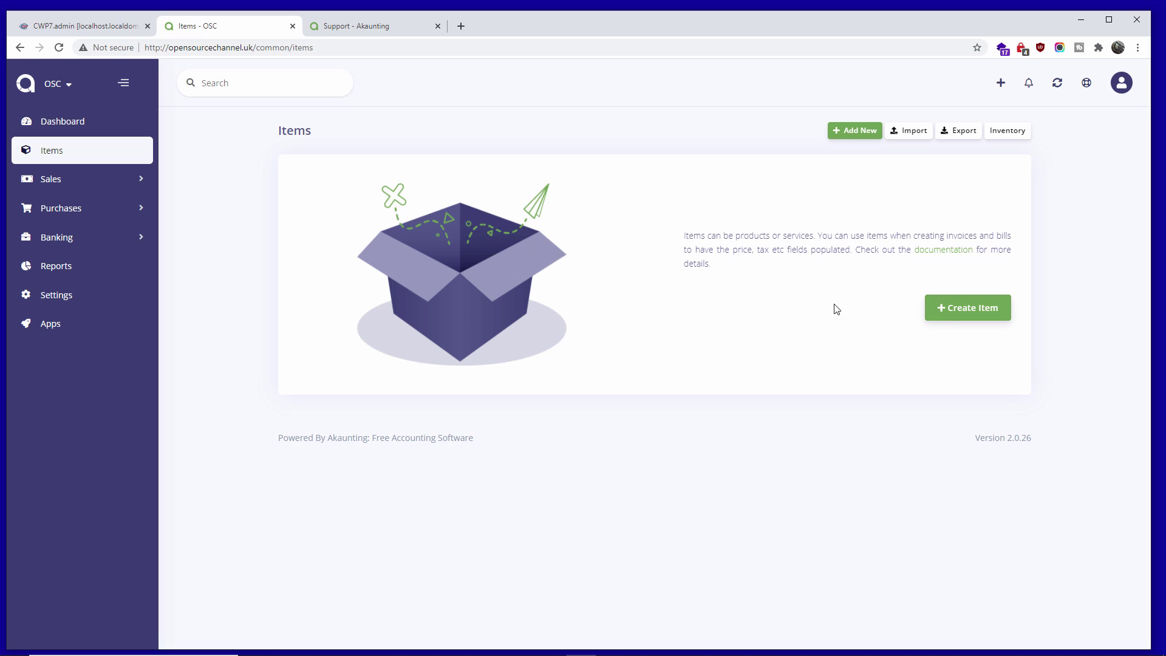
- Expand the Purchases menu to reveal Bills, Payments and Vendors
{"action": "left_click", "coordinate": [101, 207]}
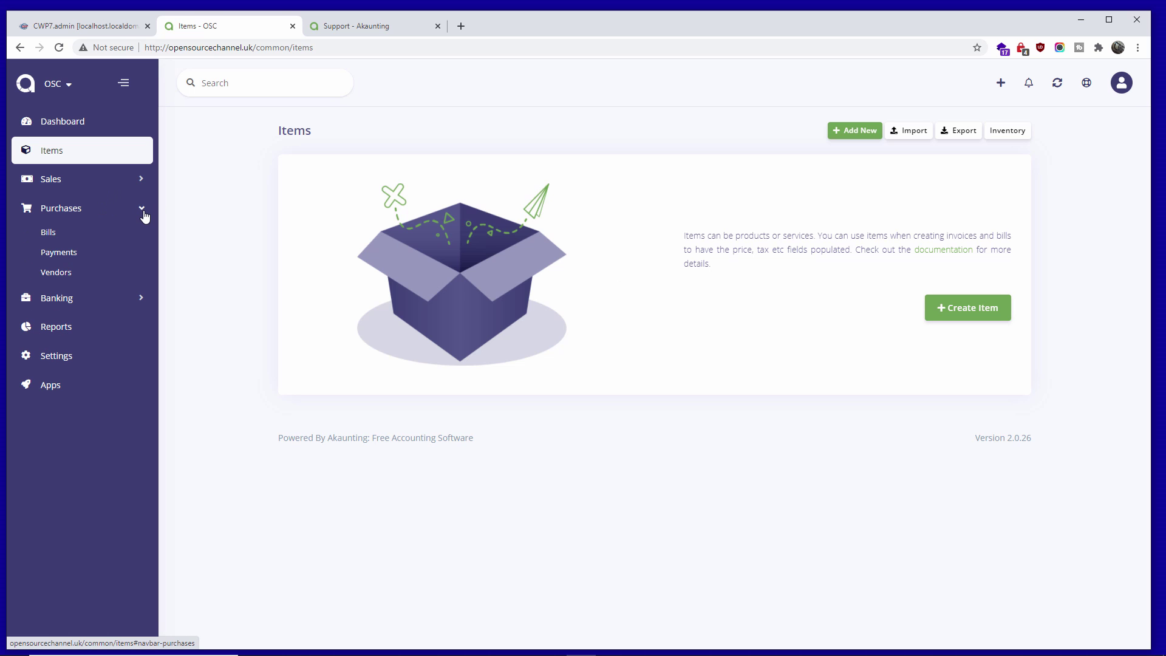